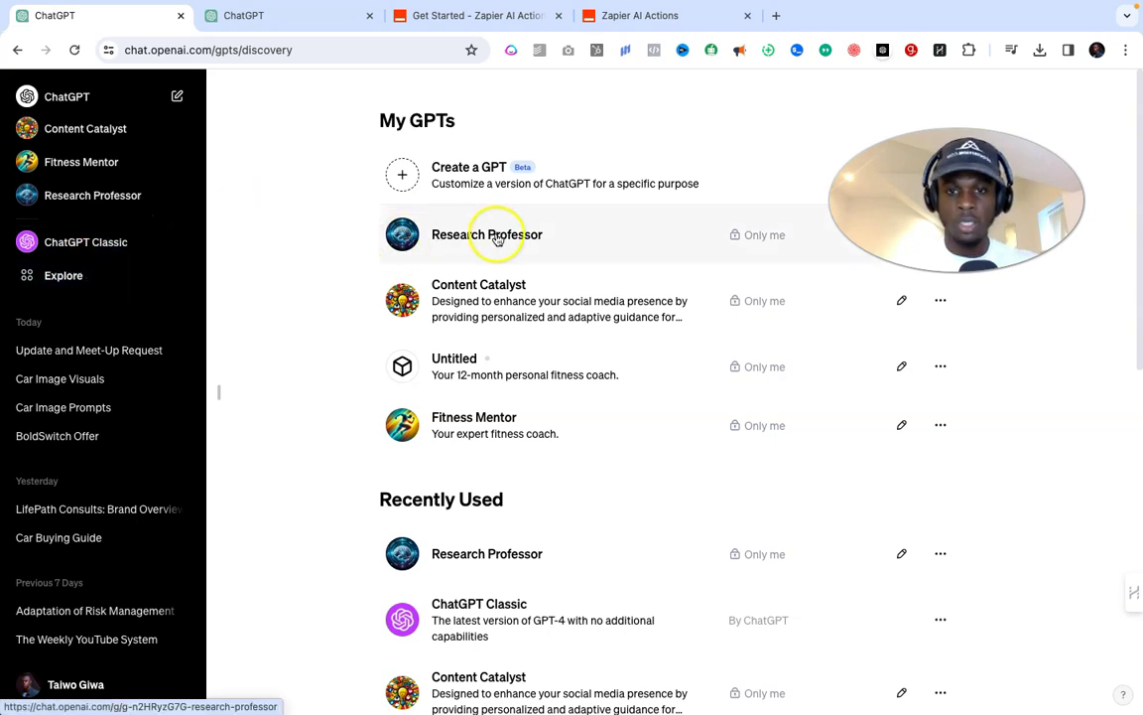
Create a new GPT, switch to configuring it manually and name it "Message to Event".
left_click(404, 185)
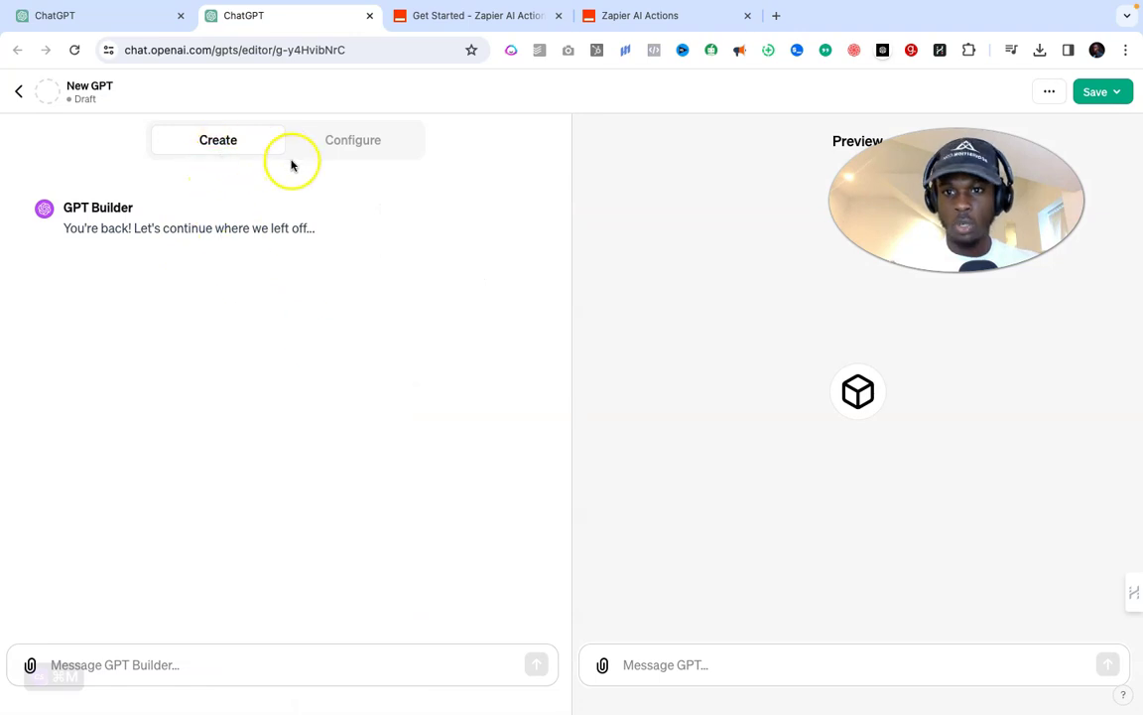
left_click(354, 145)
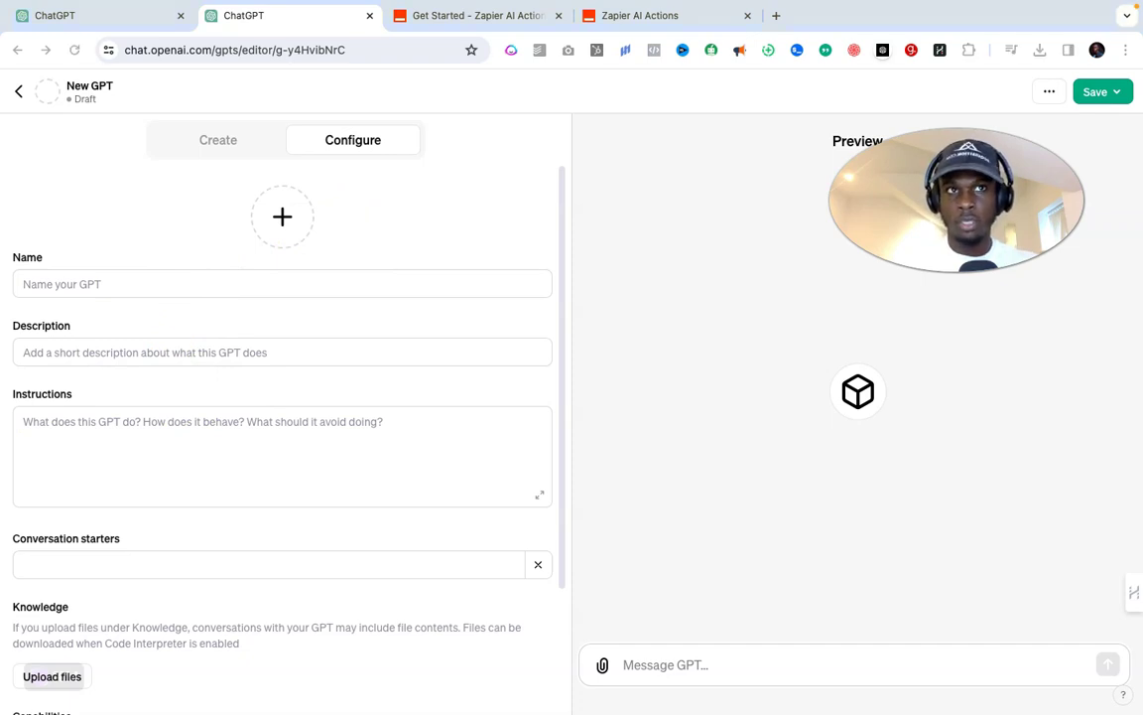
left_click(277, 283)
type("Message to Event")
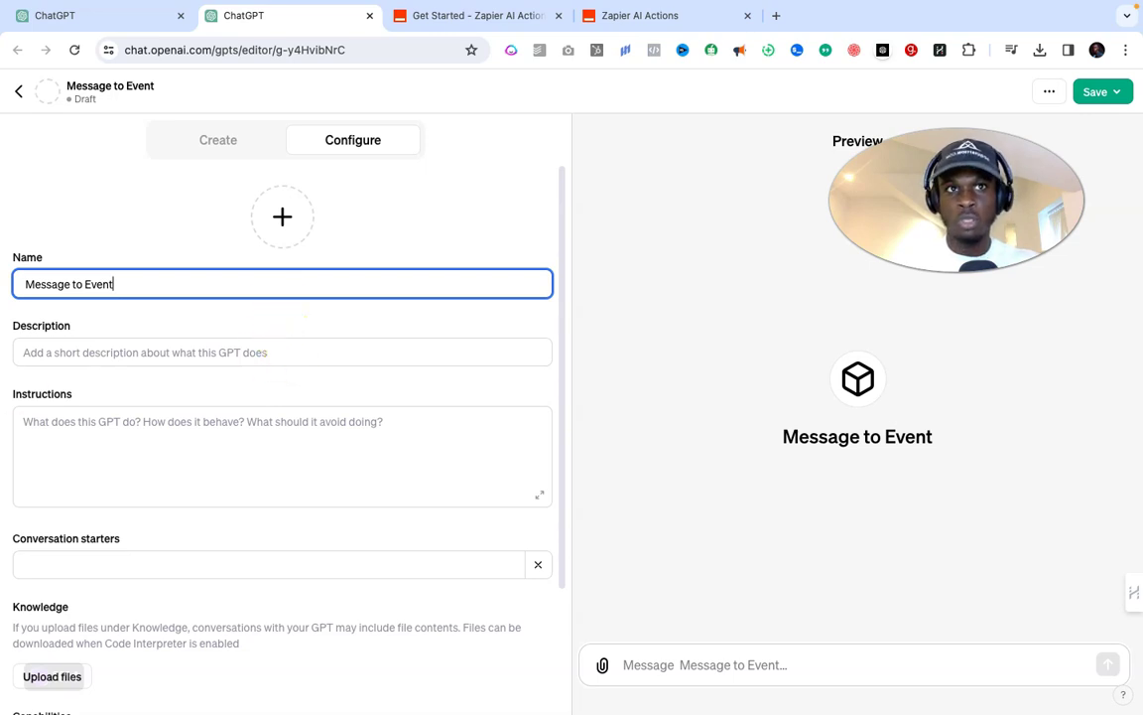
Set the GPT's description to "Paste in text and get the events put into Google Calendar" and generate a profile image for it.
left_click(349, 358)
type("Paste in text and get the events put into Google Calendar")
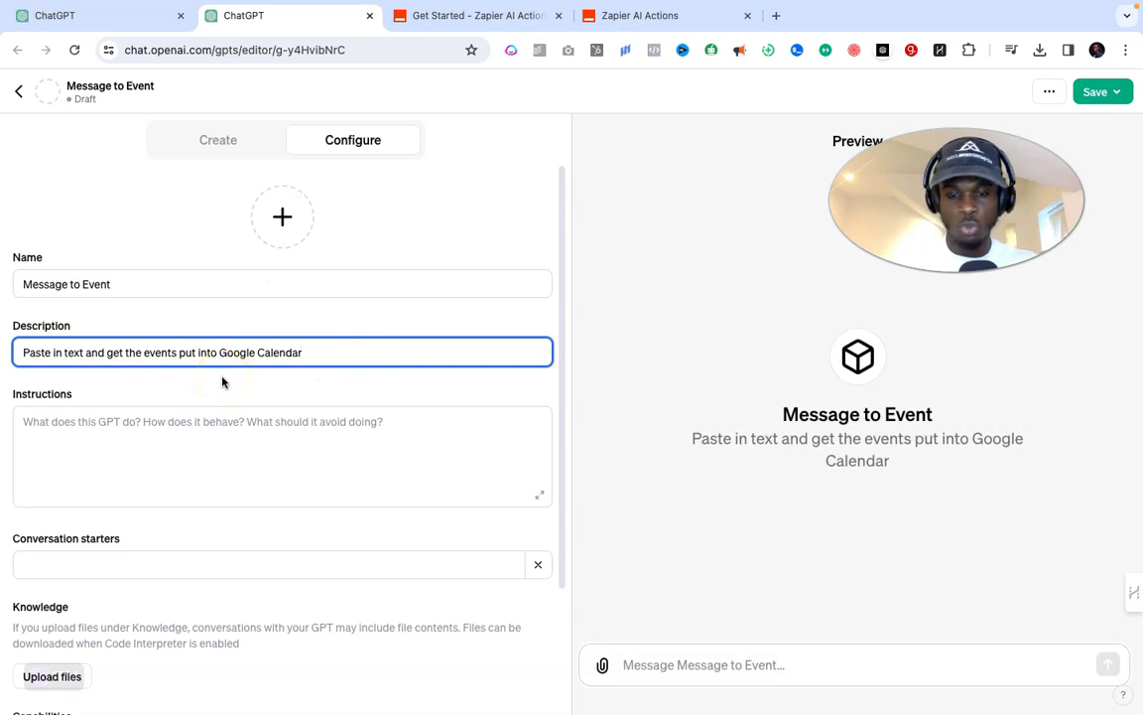
left_click(282, 215)
left_click(272, 317)
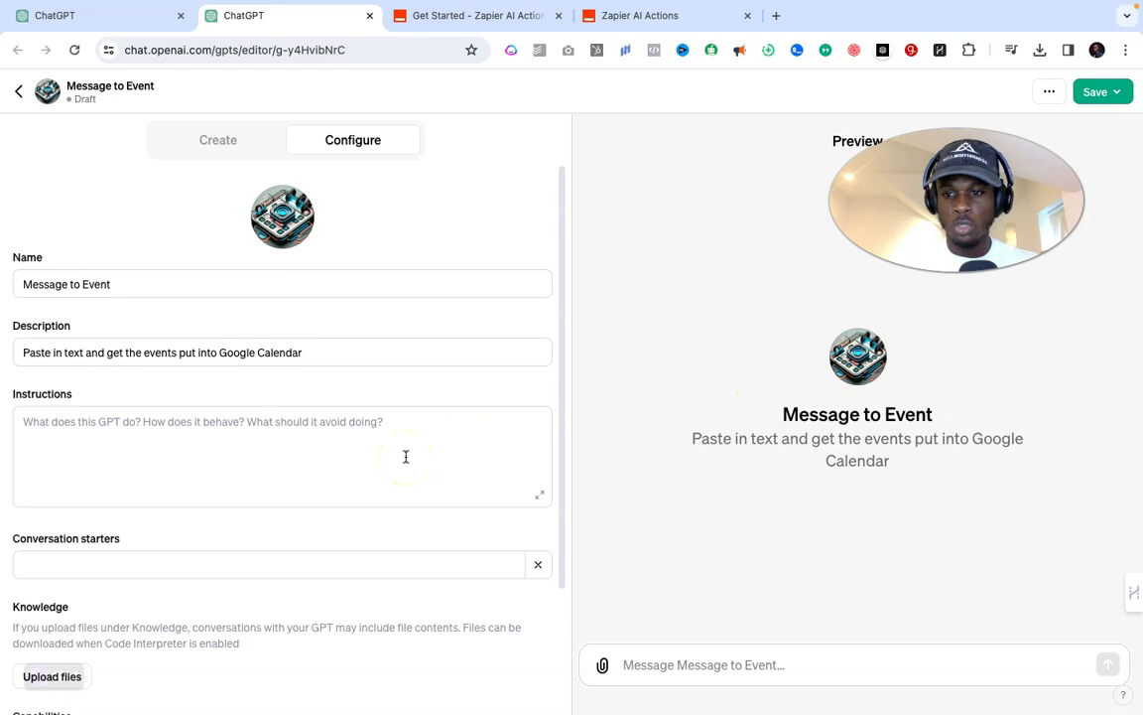
Write GPT instructions to summarize pasted messages, check for a task or event, say "Okay." if none, otherwise list event title, details, date and time.
left_click(64, 432)
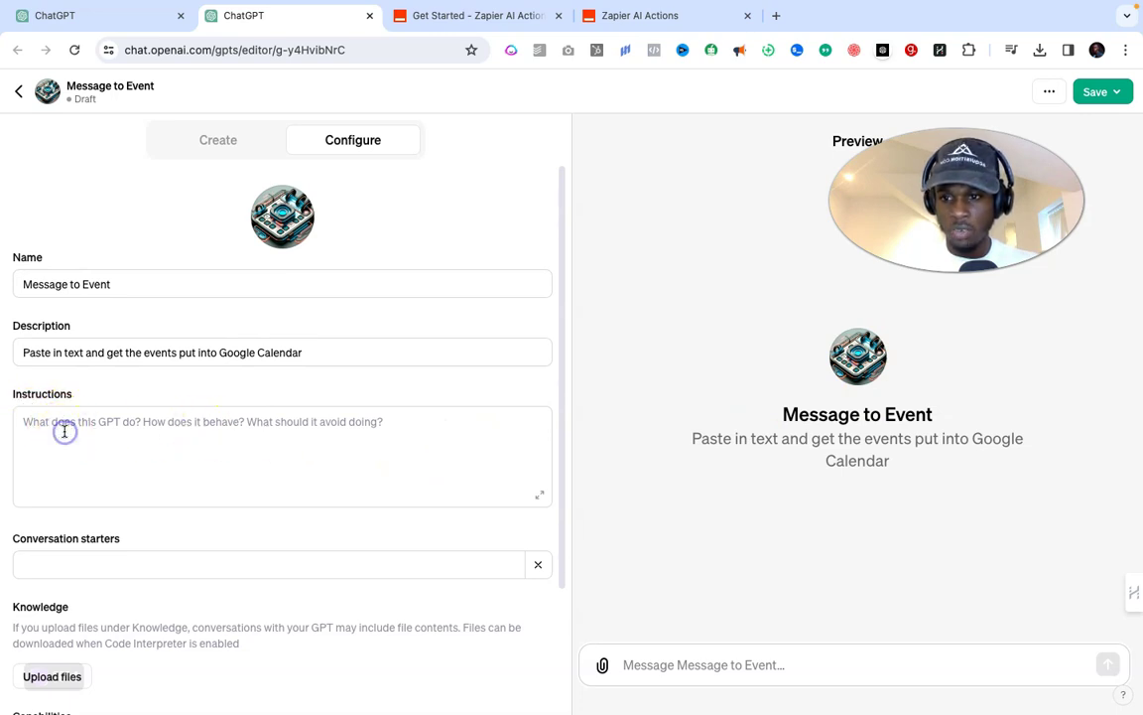
left_click(173, 437)
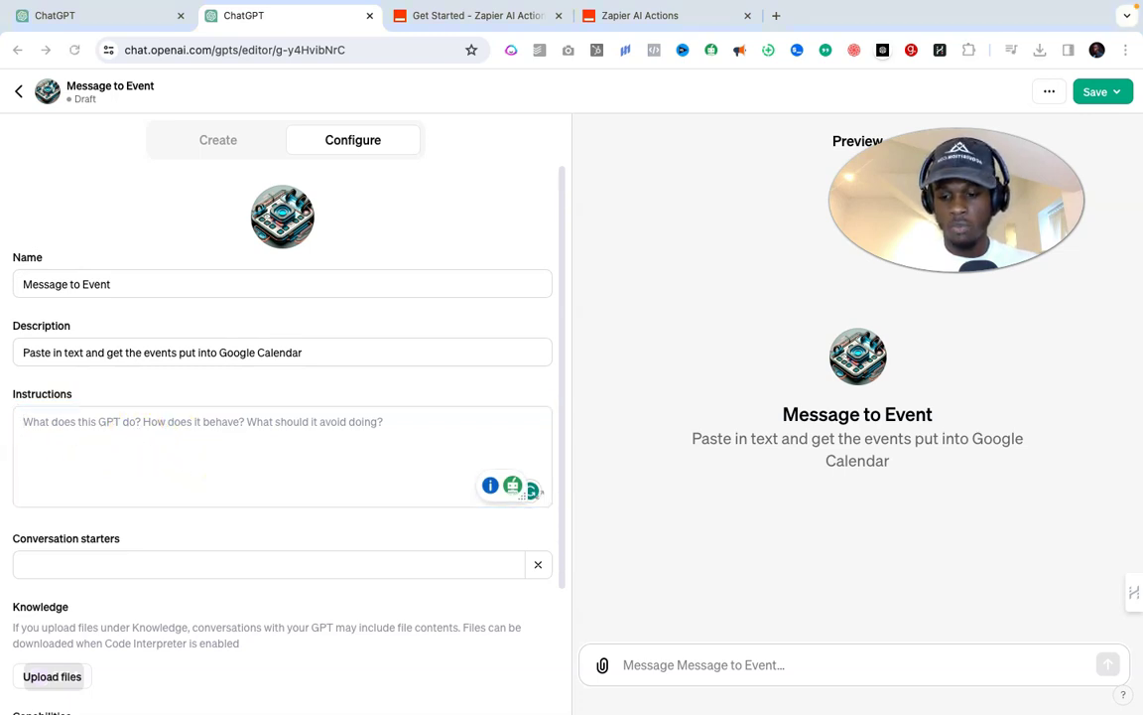
left_click(184, 434)
type("If there is, layout the event in the following format:  Event Title: (Generate that here) Event Details: (List that here) Event Date (List that here) Event Time: (List that here)")
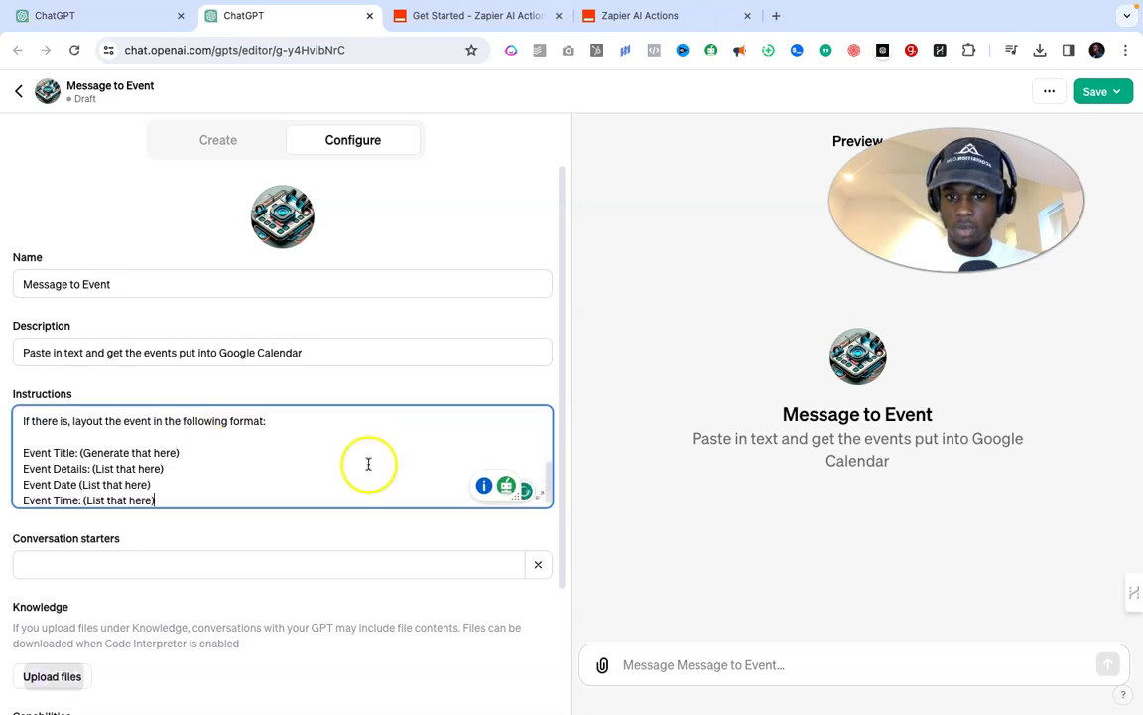
left_click(542, 496)
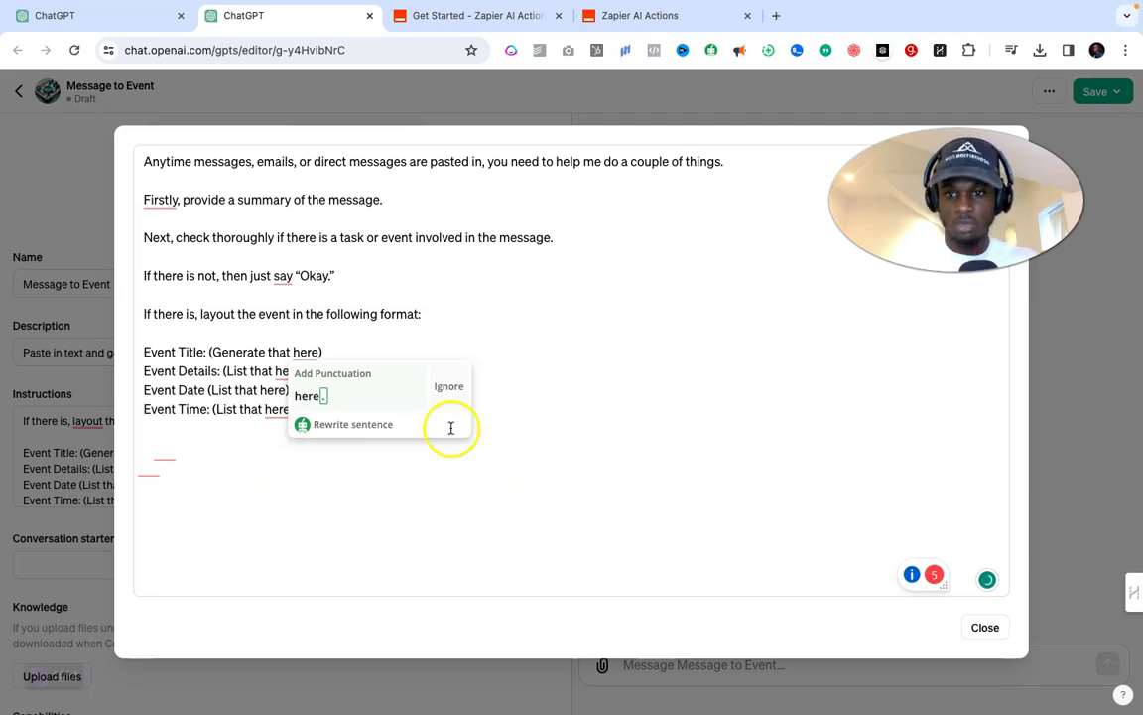
left_click(986, 629)
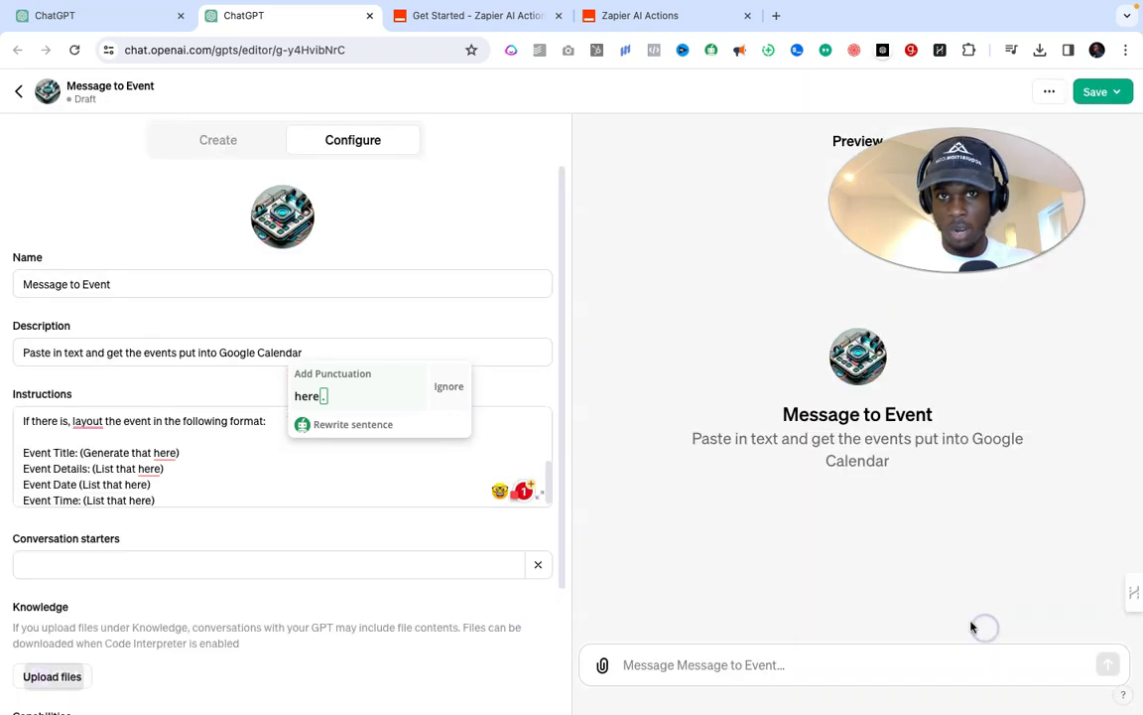
Enable the Code Interpreter capability for the GPT and start creating a new action.
scroll(232, 509, "down", 3)
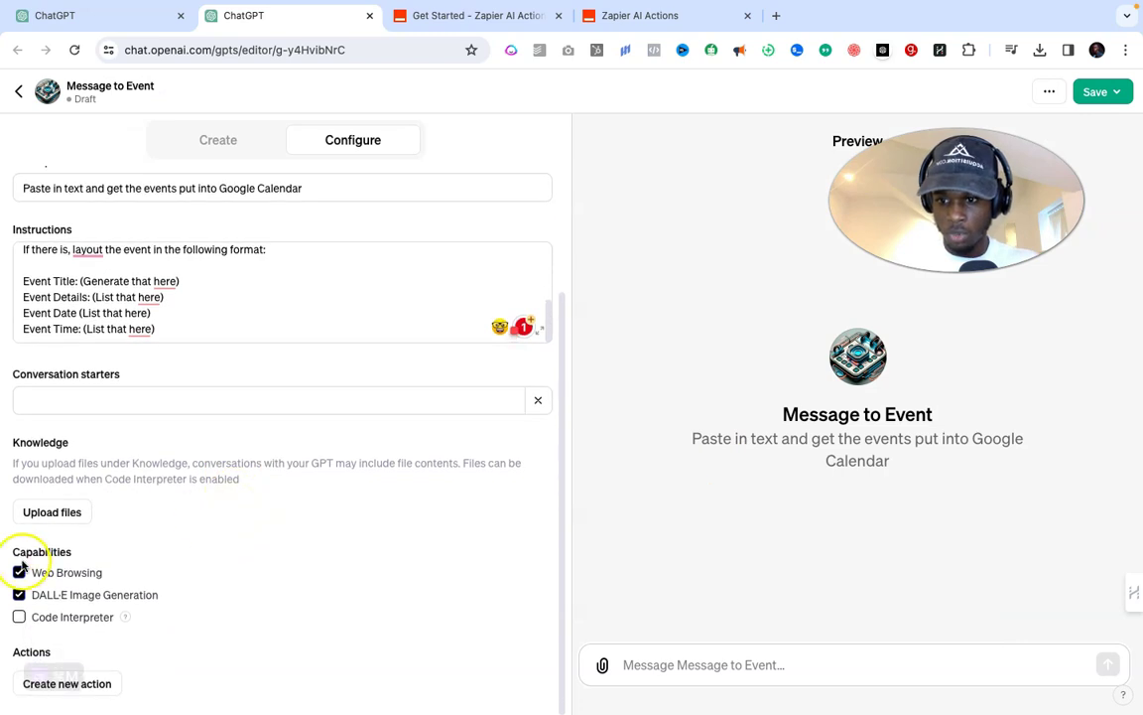
left_click(19, 617)
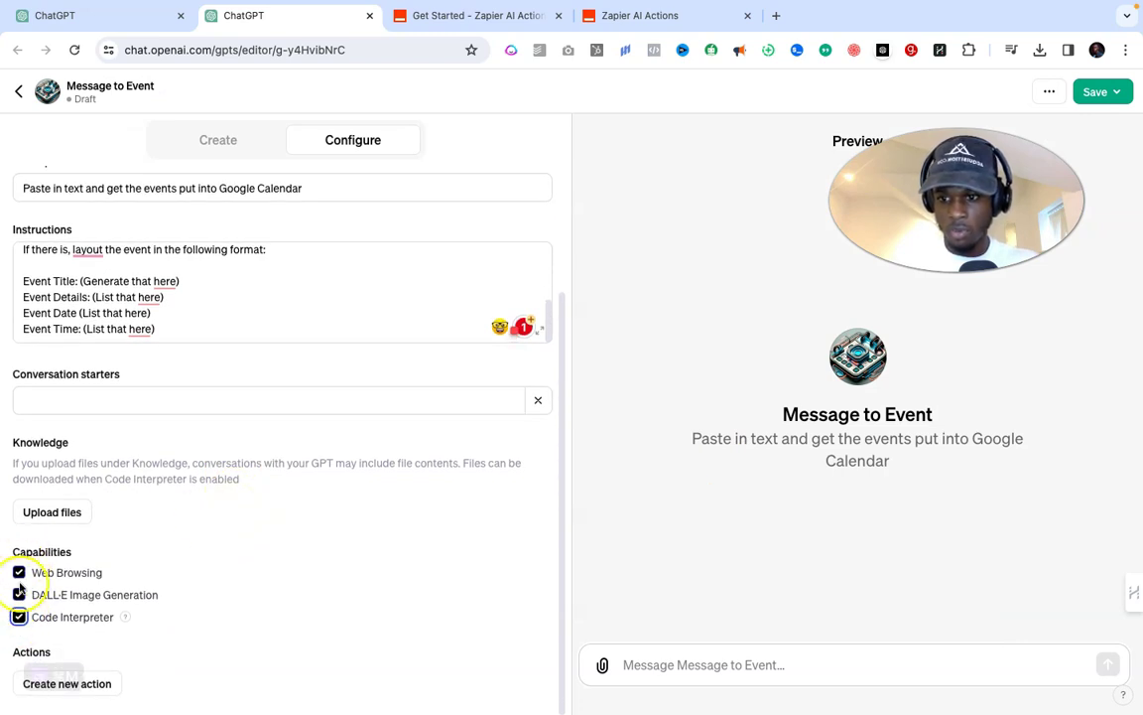
mouse_move(19, 655)
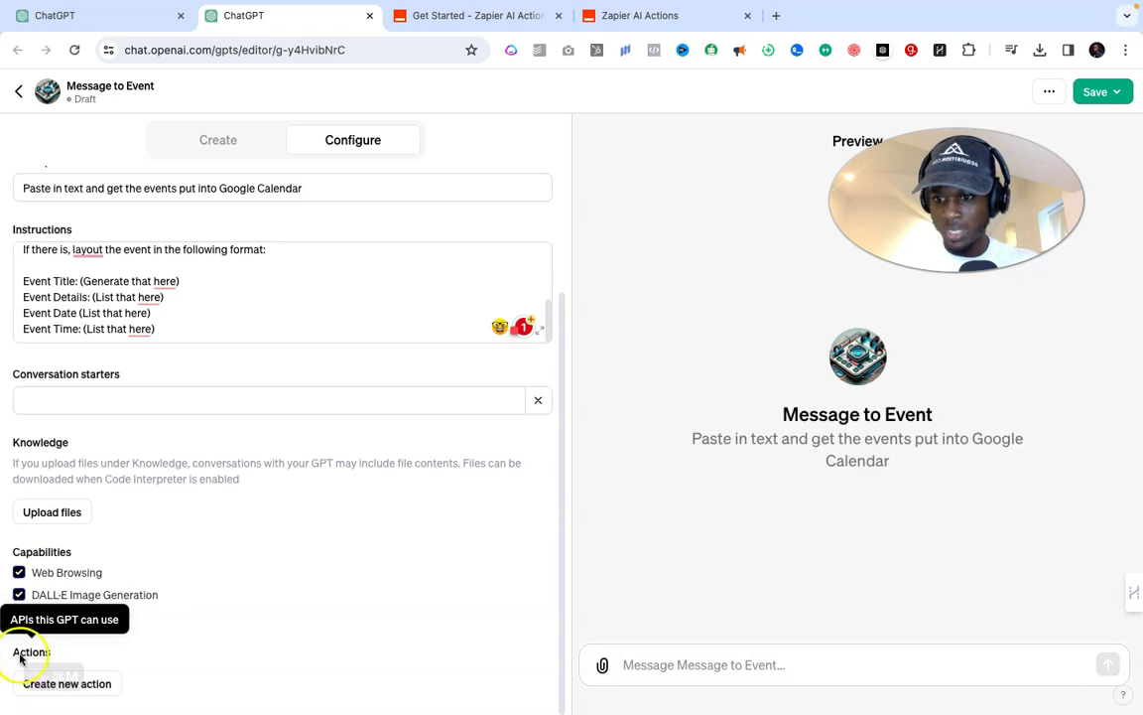
left_click(105, 685)
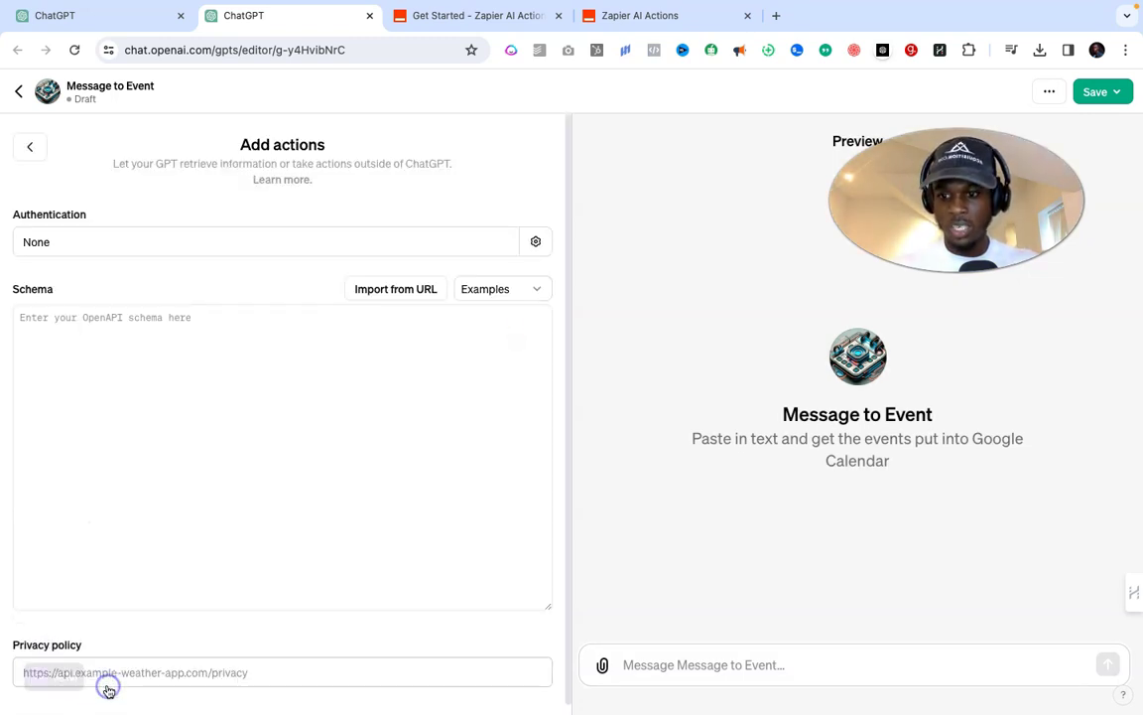
Check the authentication types offered for the new action and the empty schema area.
left_click(211, 254)
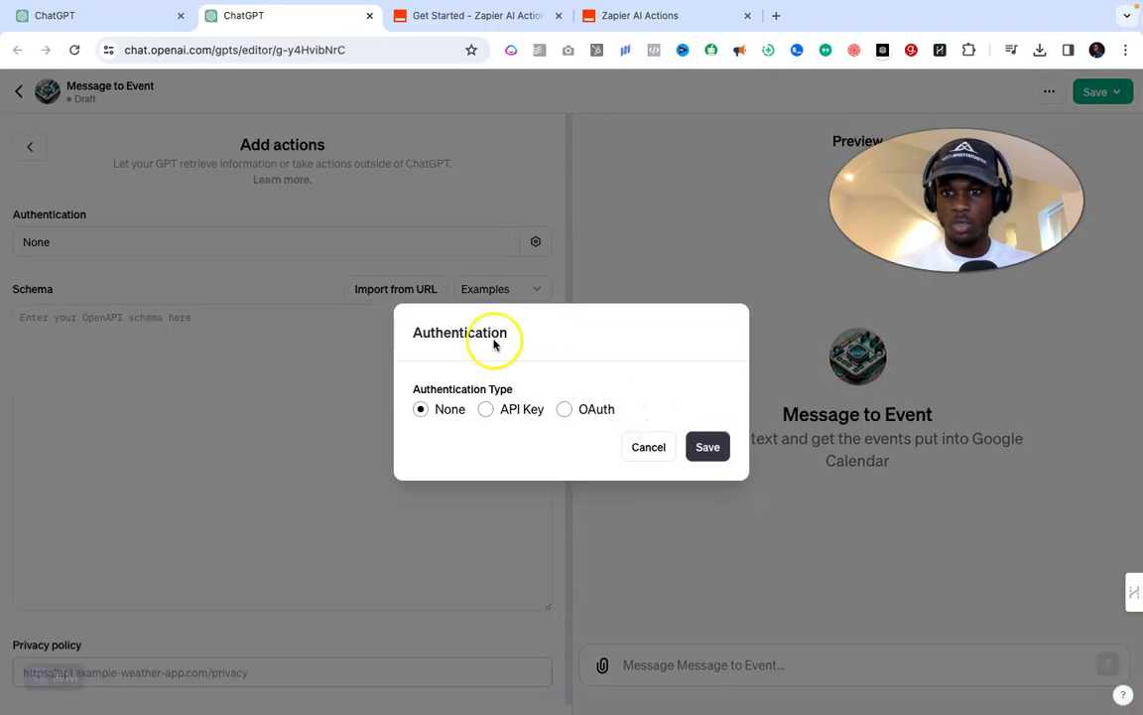
left_click(640, 448)
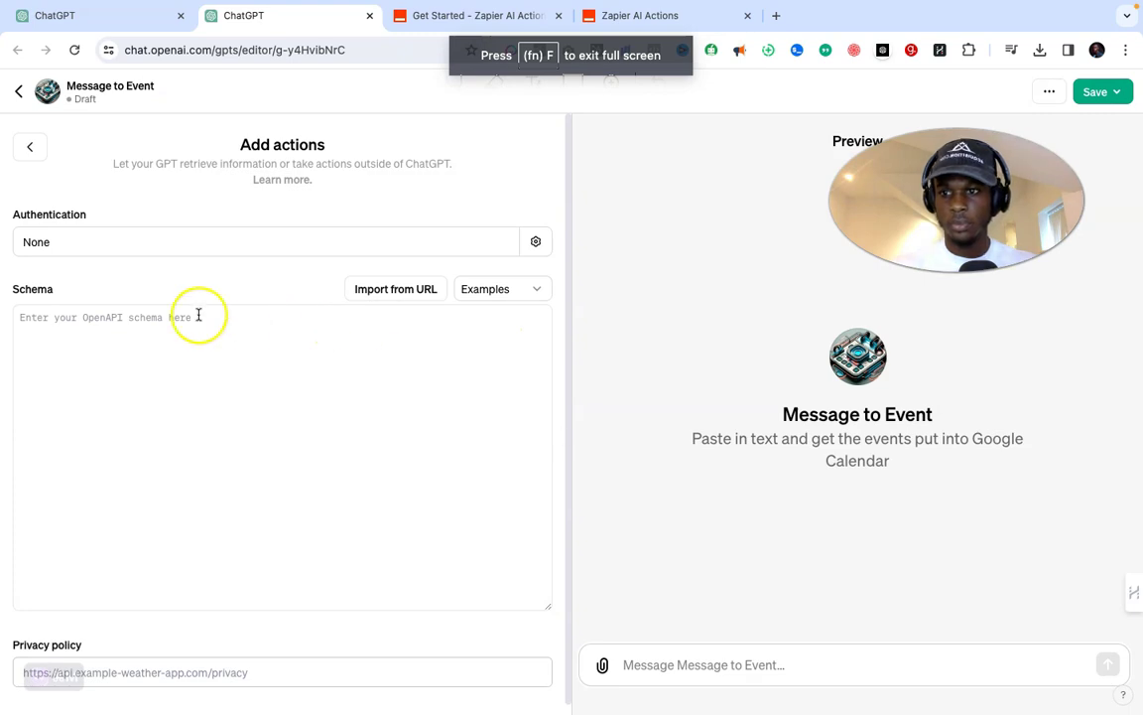
left_click(63, 326)
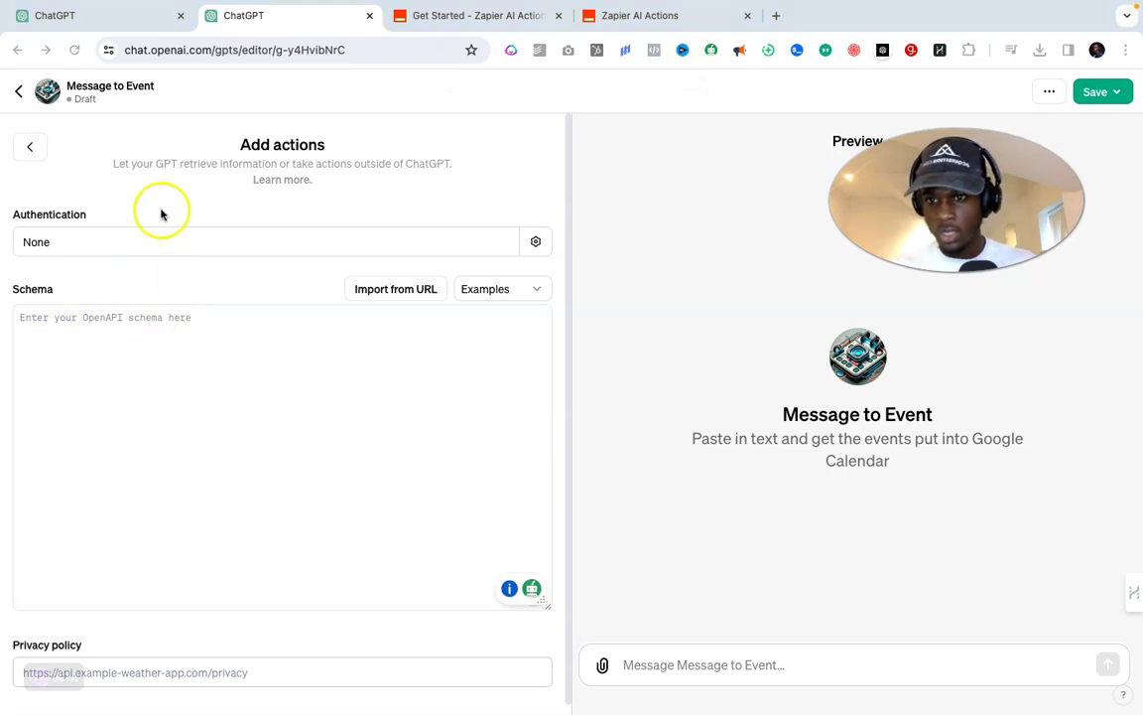
left_click(403, 337)
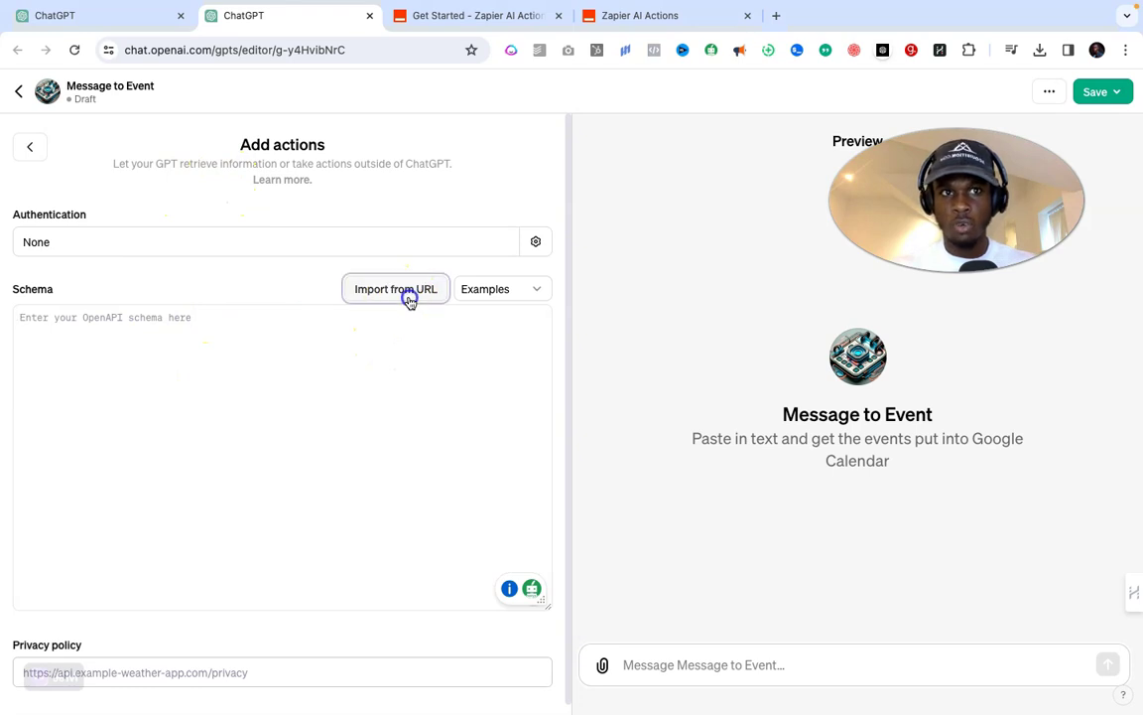
Start a schema import from URL and copy the special OpenAPI URL from the Get started section of Zapier's AI Actions guide.
left_click(403, 301)
left_click(382, 292)
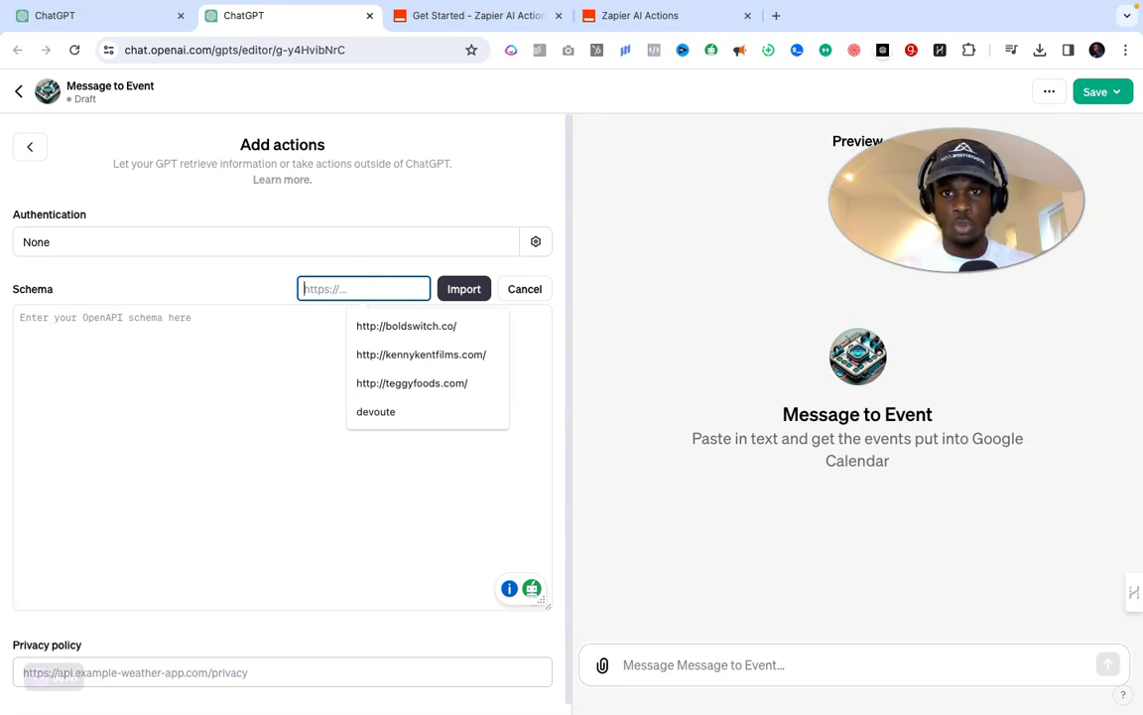
left_click(464, 17)
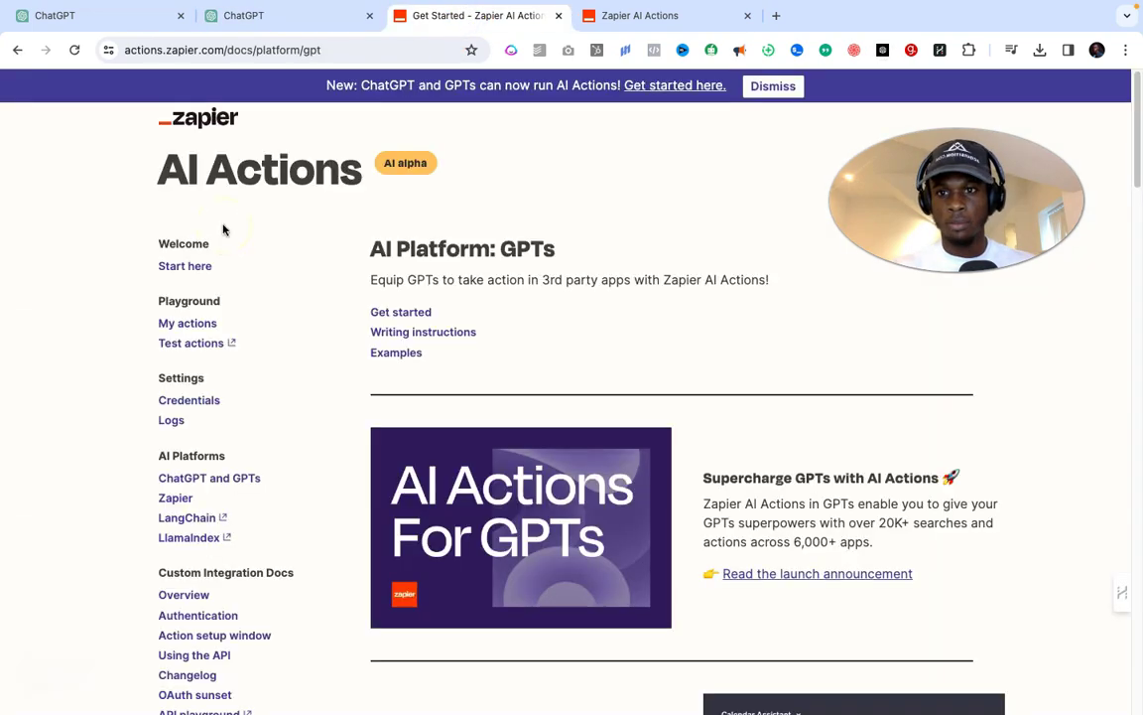
triple_click(248, 169)
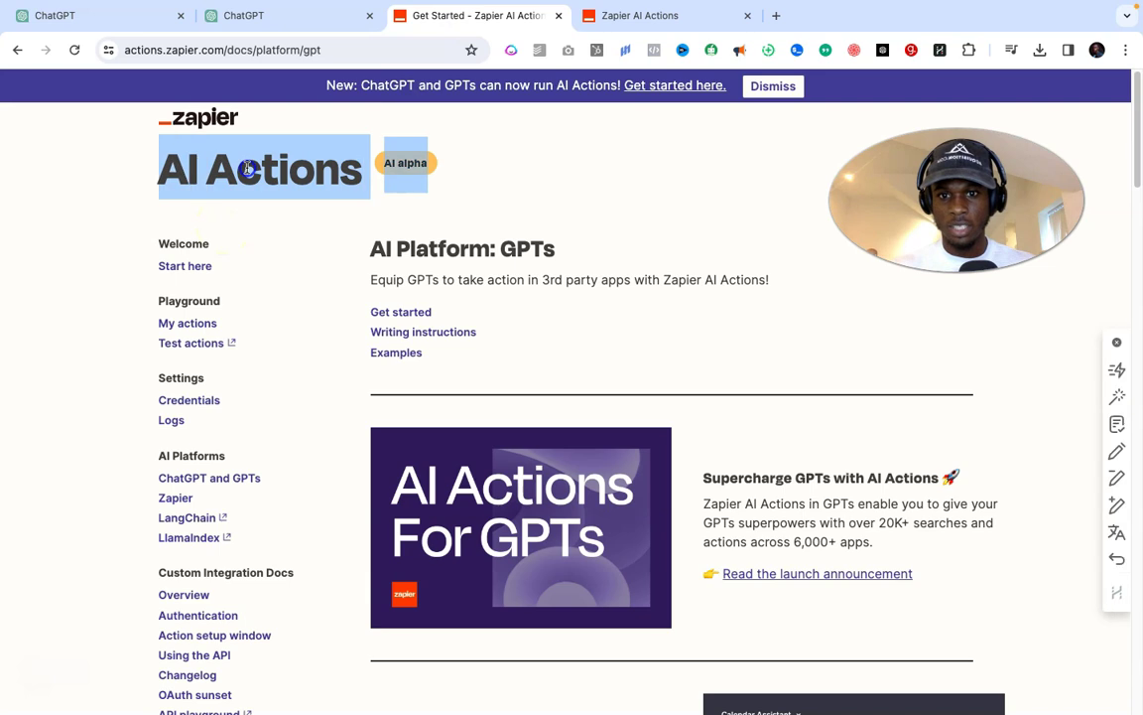
scroll(439, 325, "down", 5)
scroll(437, 325, "down", 9)
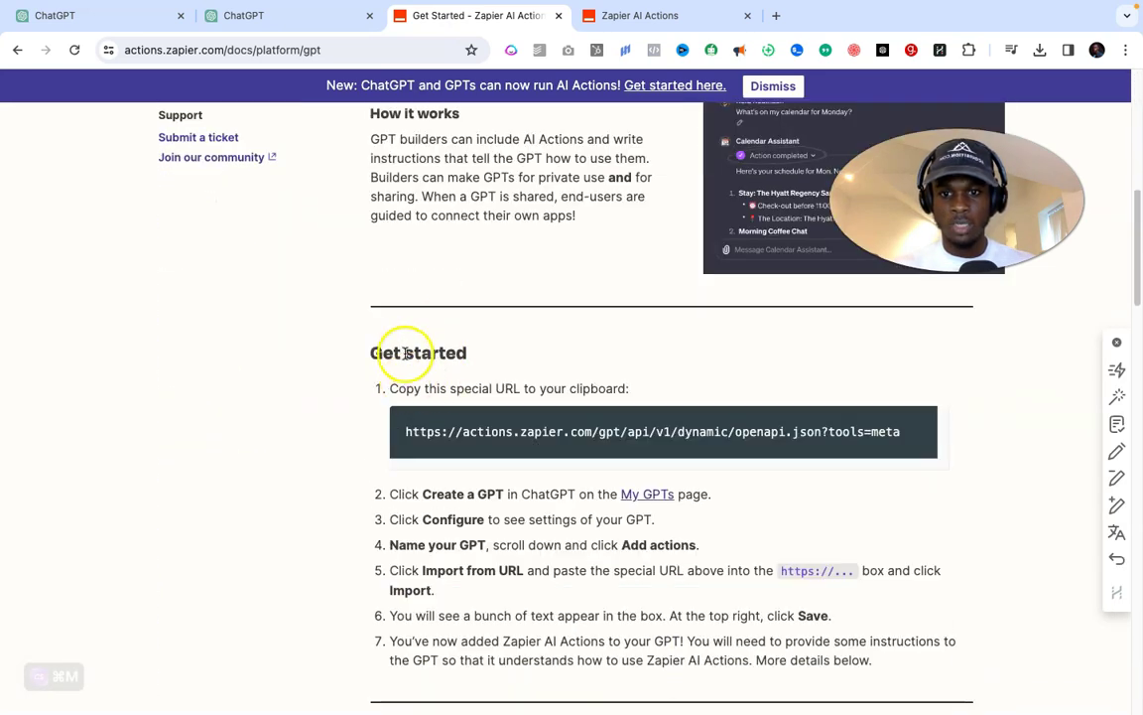
triple_click(590, 431)
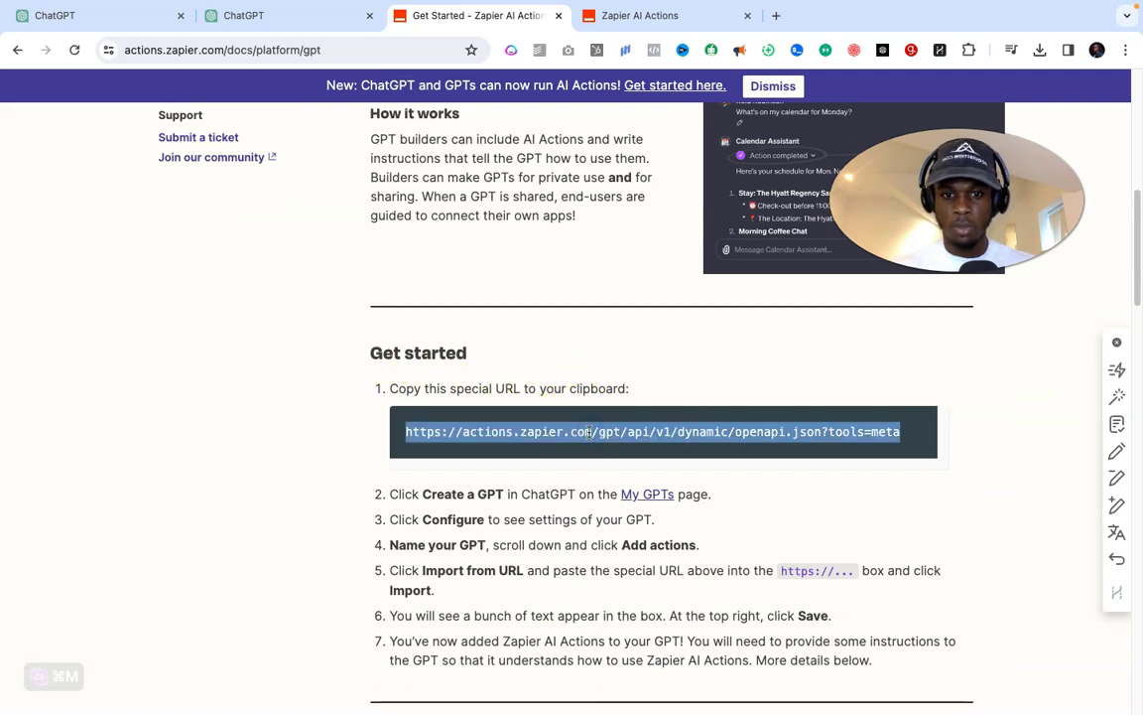
left_click(283, 18)
left_click(324, 288)
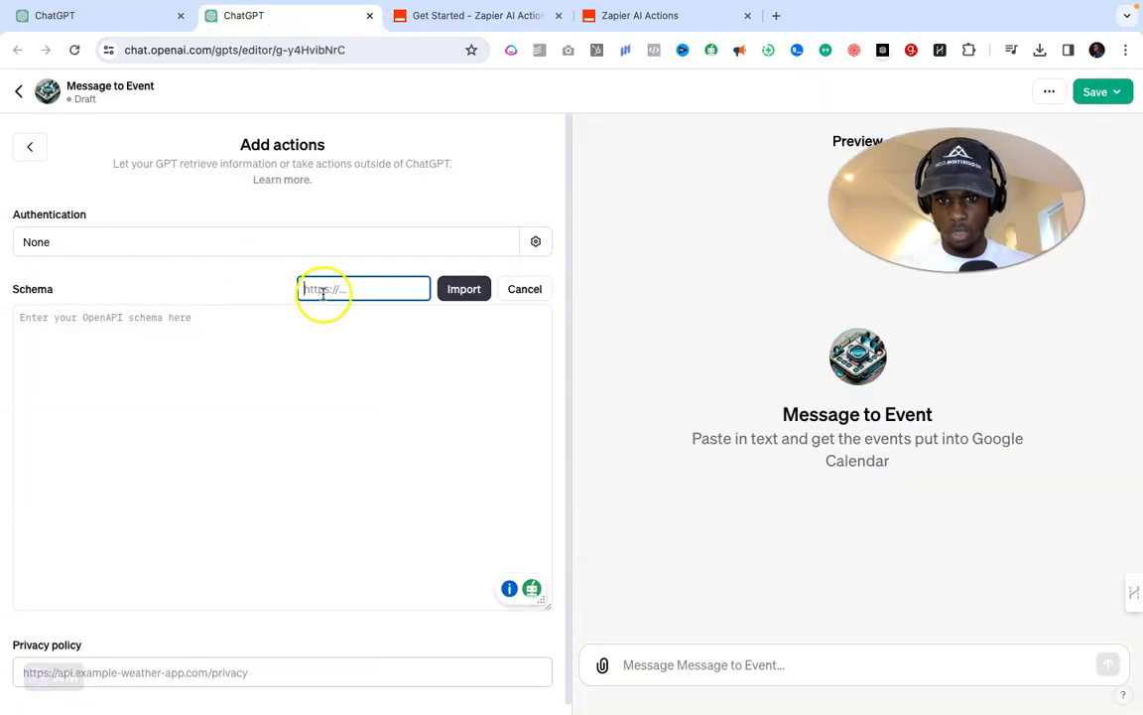
key("ctrl+v")
key("Return")
left_click(383, 289)
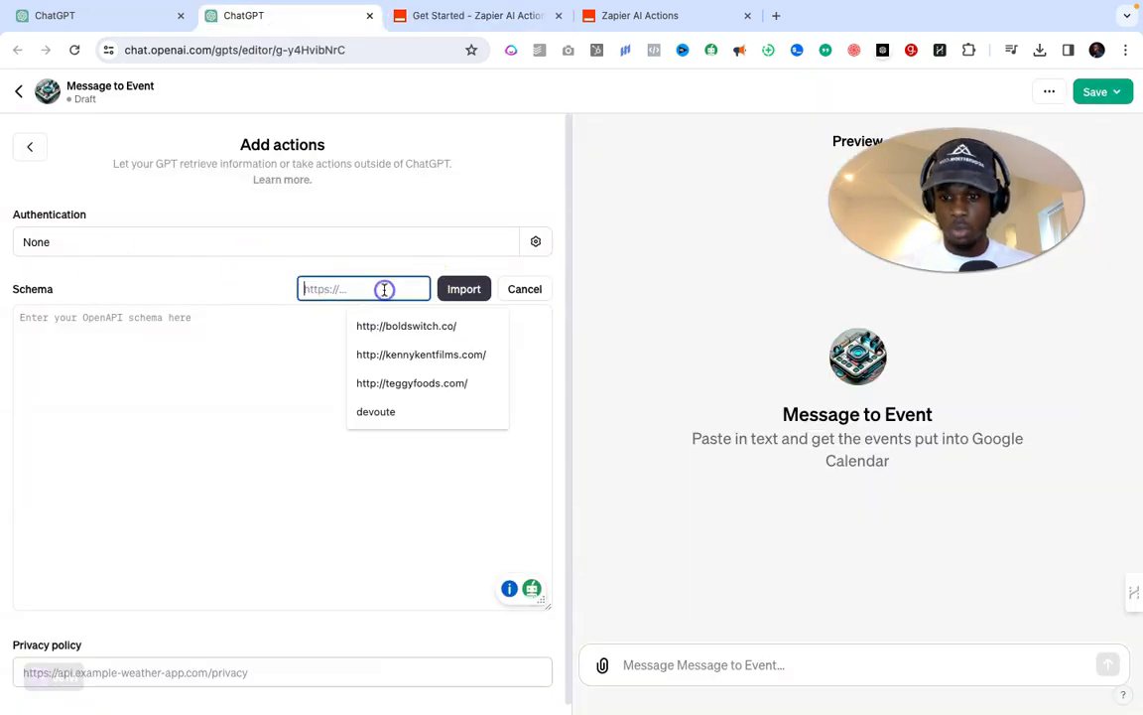
key("ctrl+v")
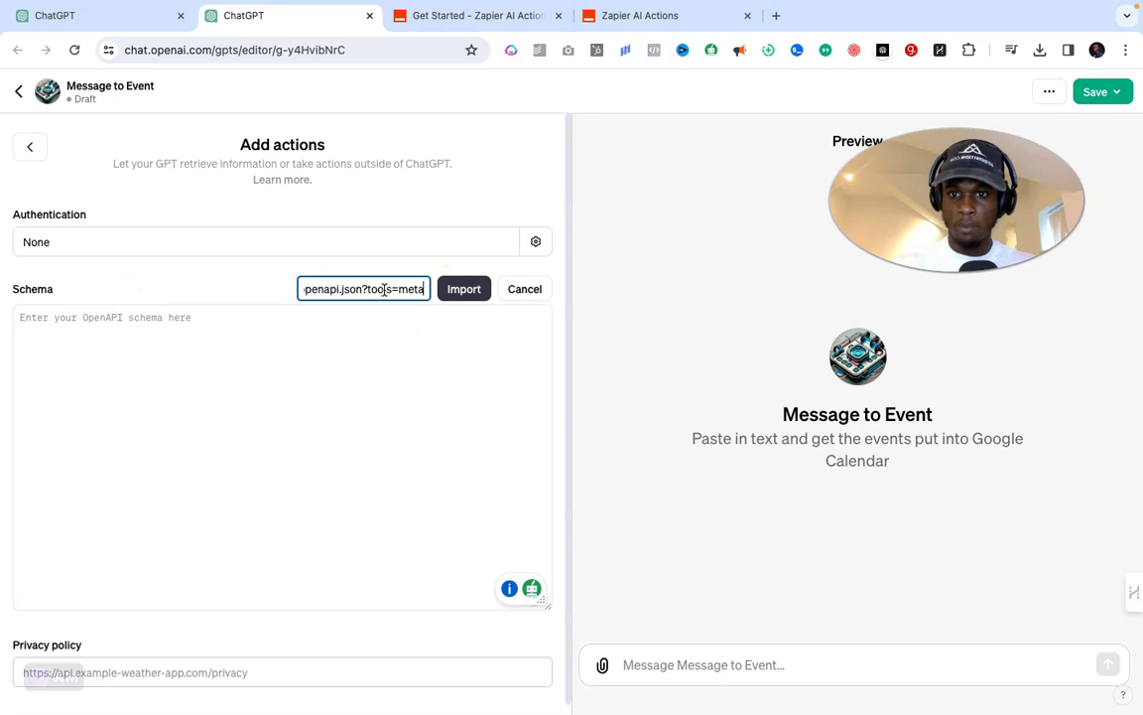
left_click(464, 289)
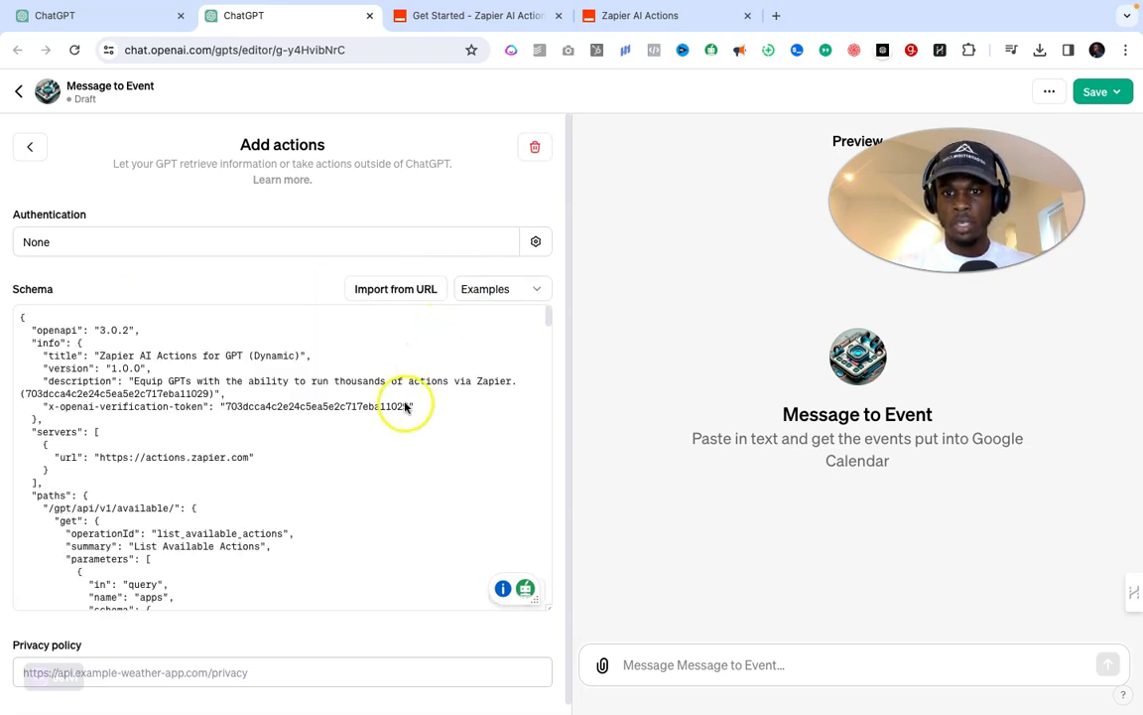
Examine the imported Zapier schema and the list of available actions beneath it.
scroll(405, 406, "down", 1)
scroll(405, 407, "down", 10)
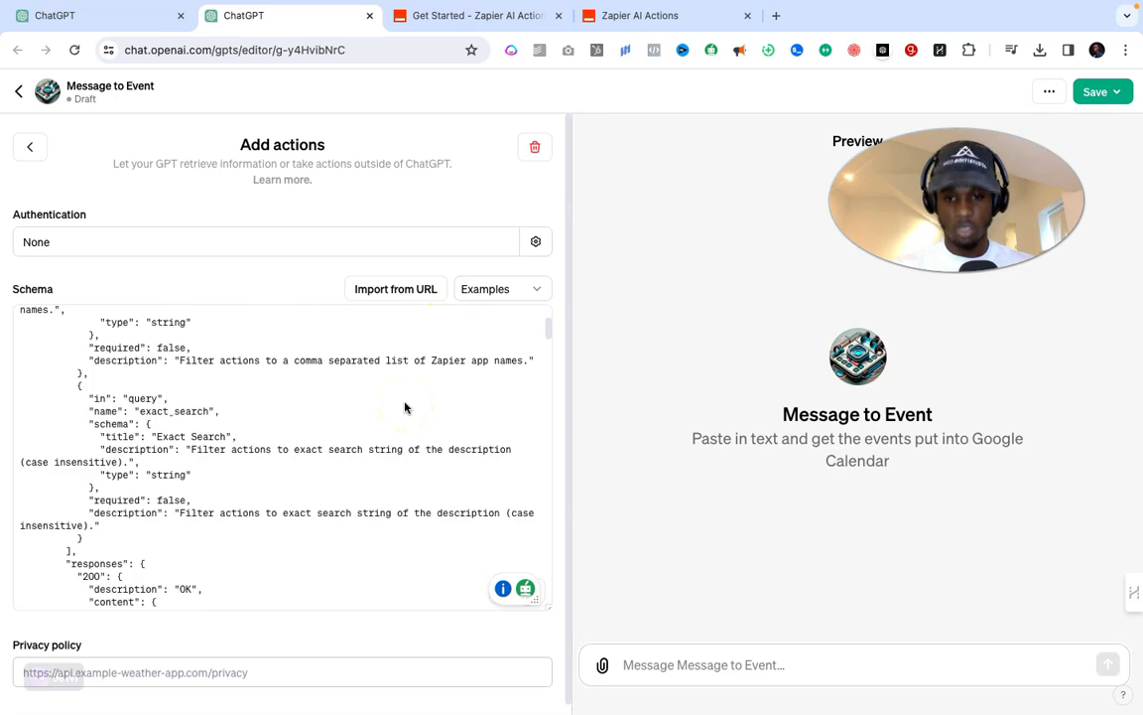
scroll(405, 407, "up", 15)
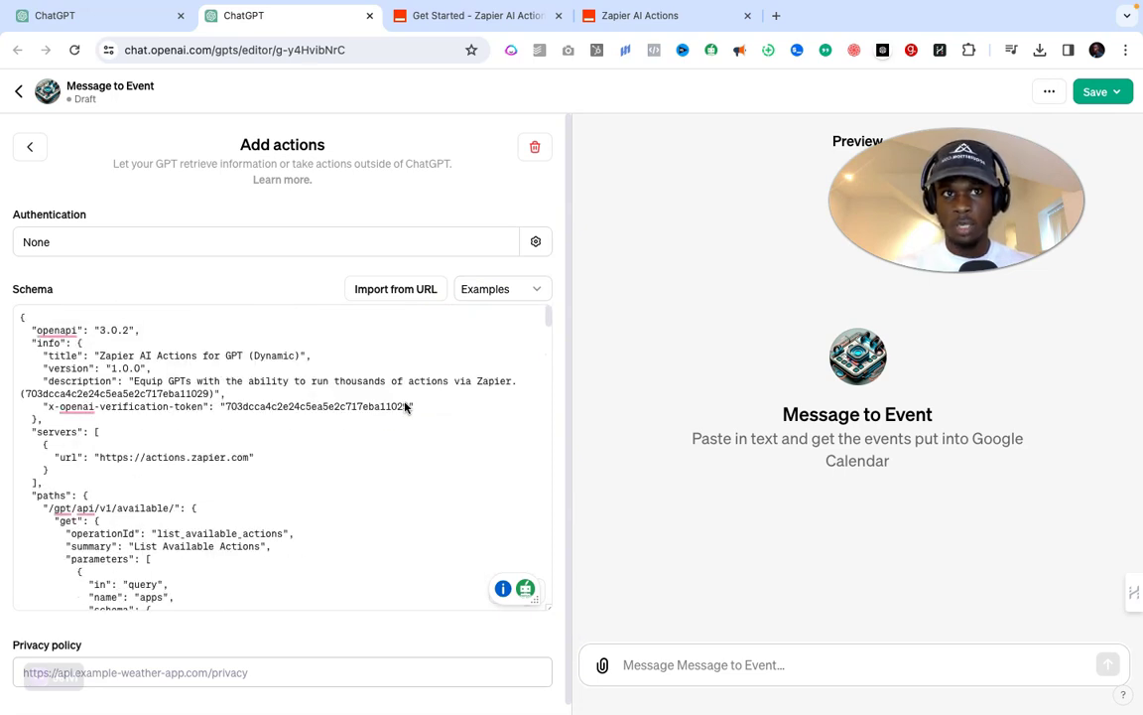
left_click(370, 402)
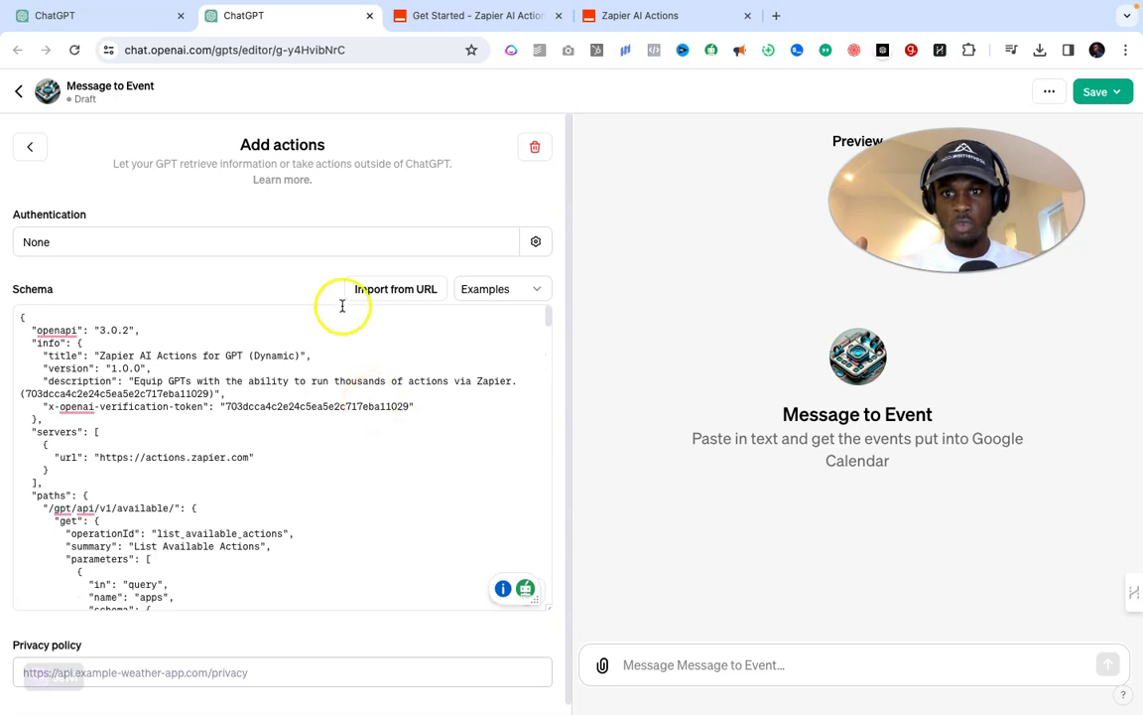
scroll(286, 556, "down", 4)
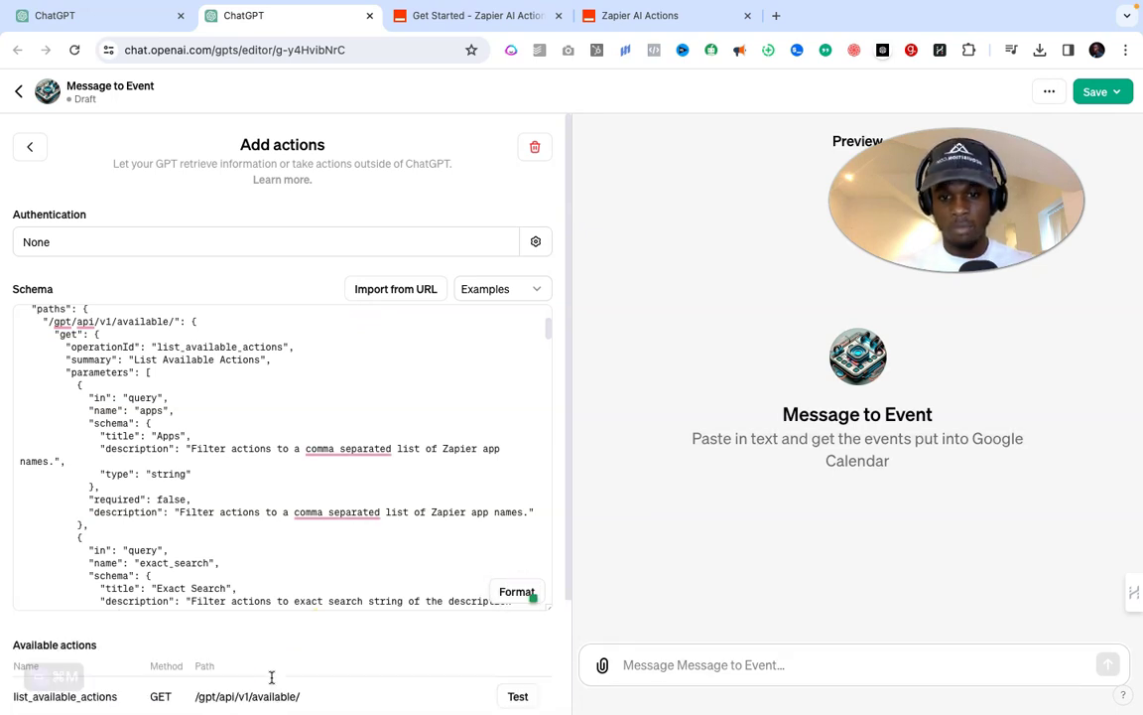
scroll(271, 677, "down", 3)
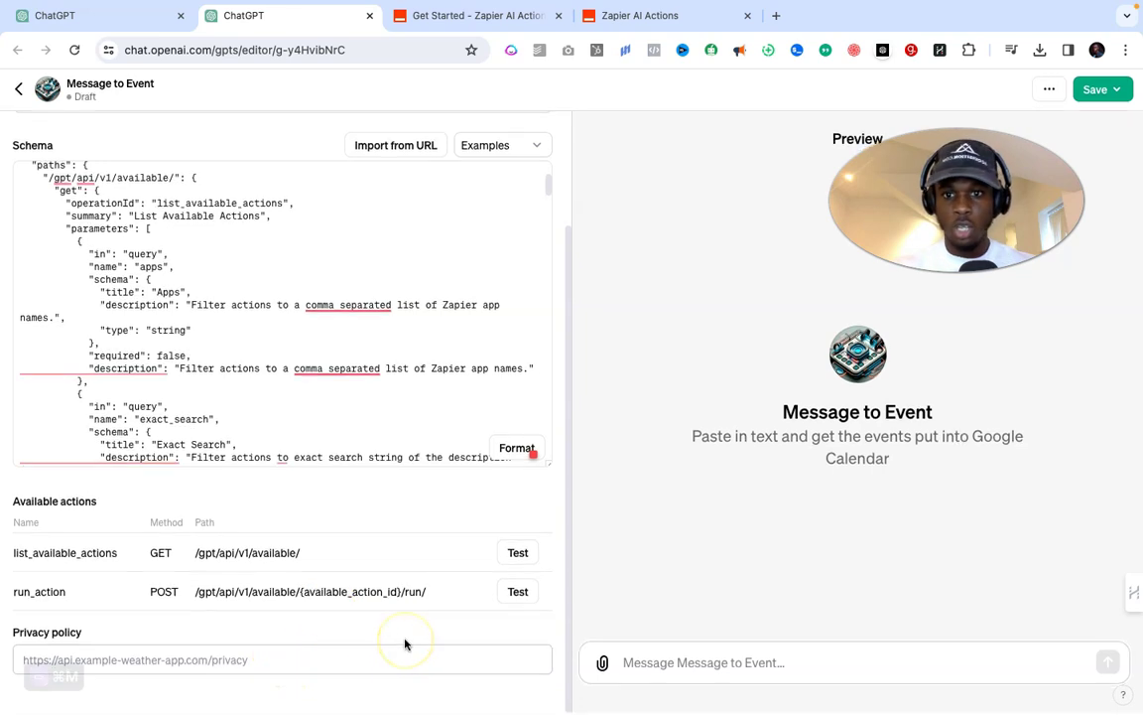
scroll(404, 644, "up", 1)
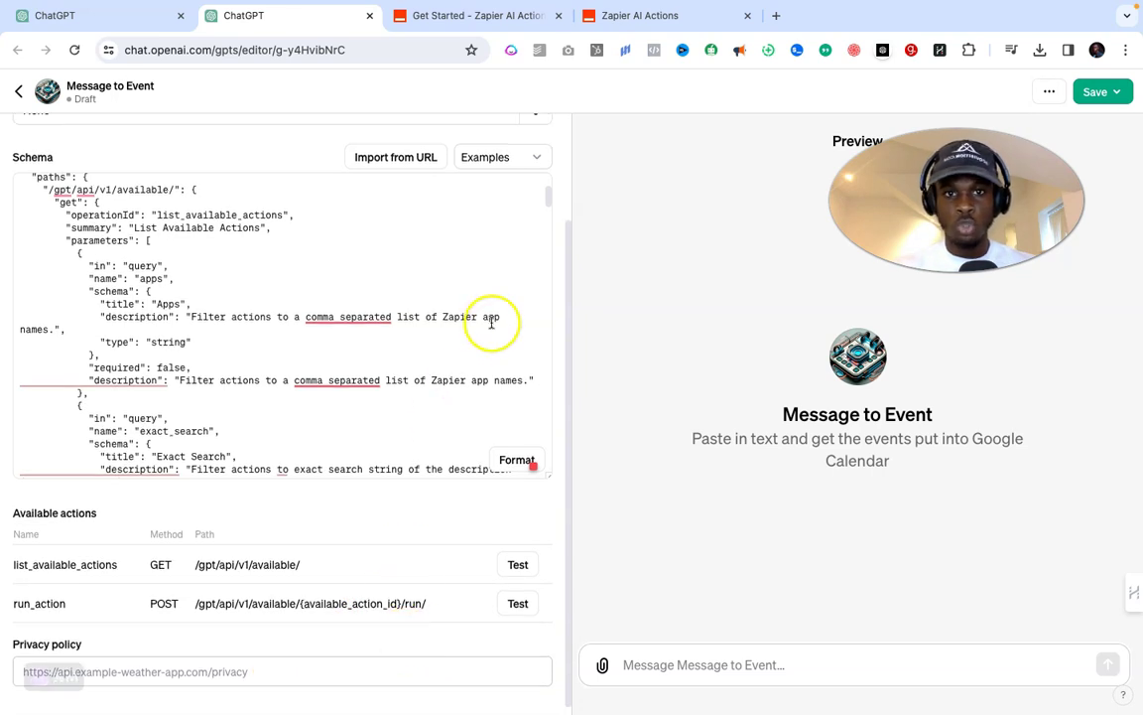
Switch to the Zapier authorization page and allow OpenAI access to the Zapier account for AI Actions.
left_click(647, 16)
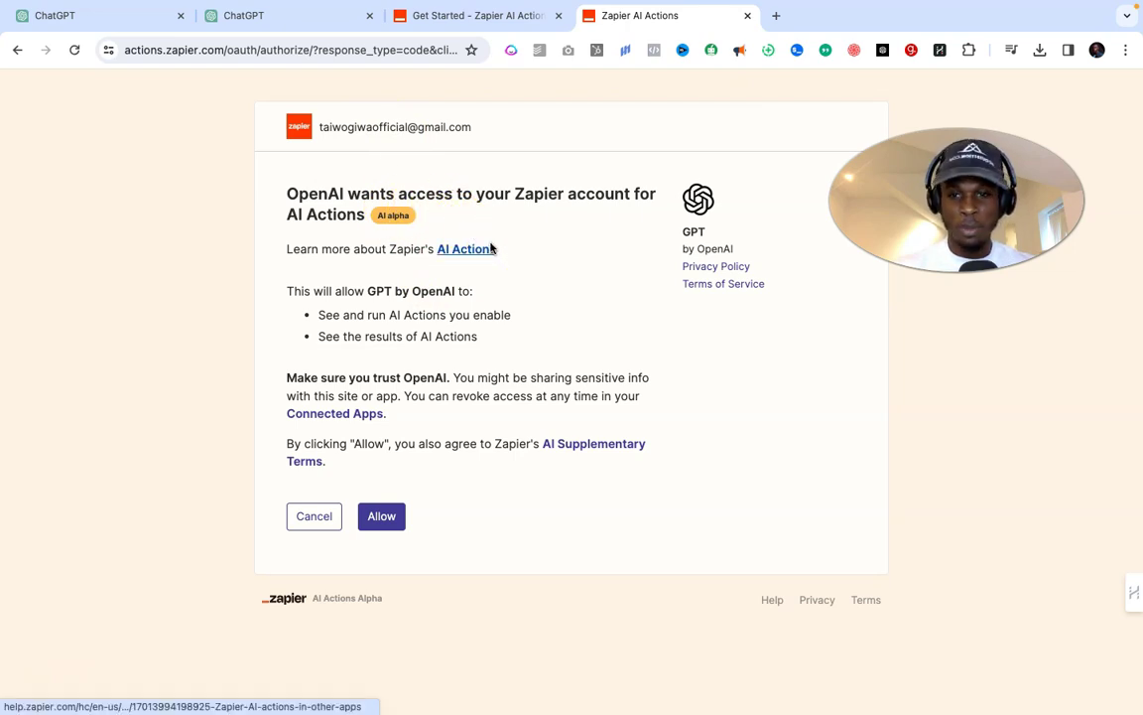
left_click(384, 518)
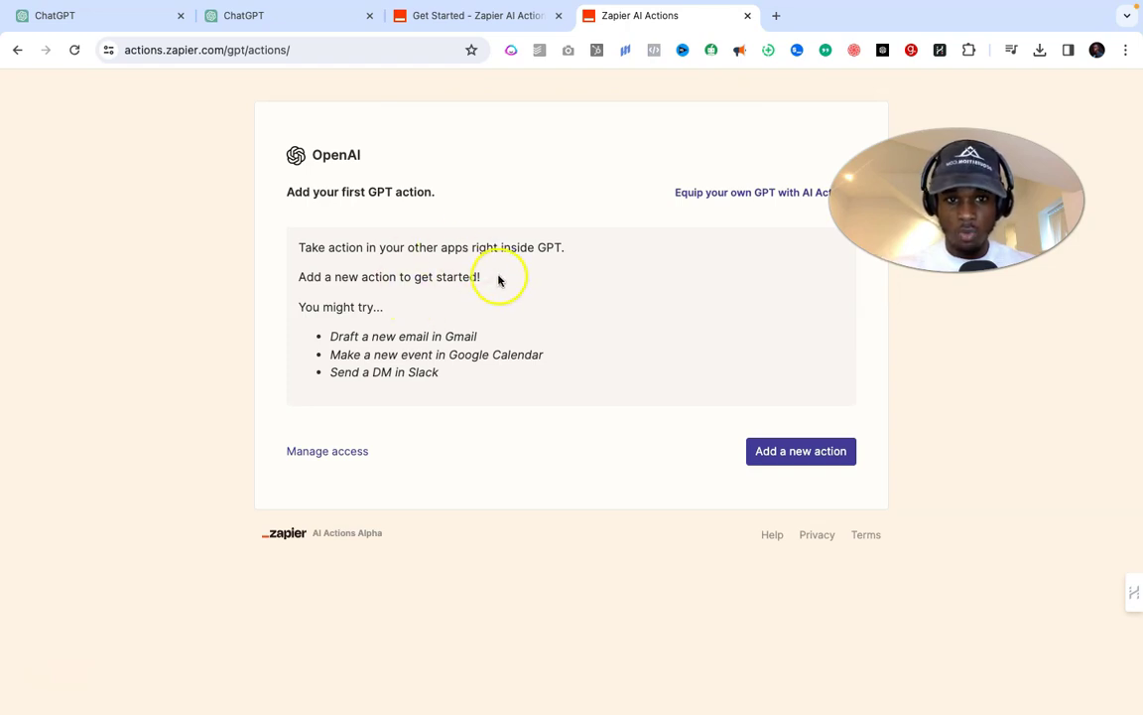
Add a new GPT action and choose Google Calendar: Quick Add Event as the action.
left_click(784, 457)
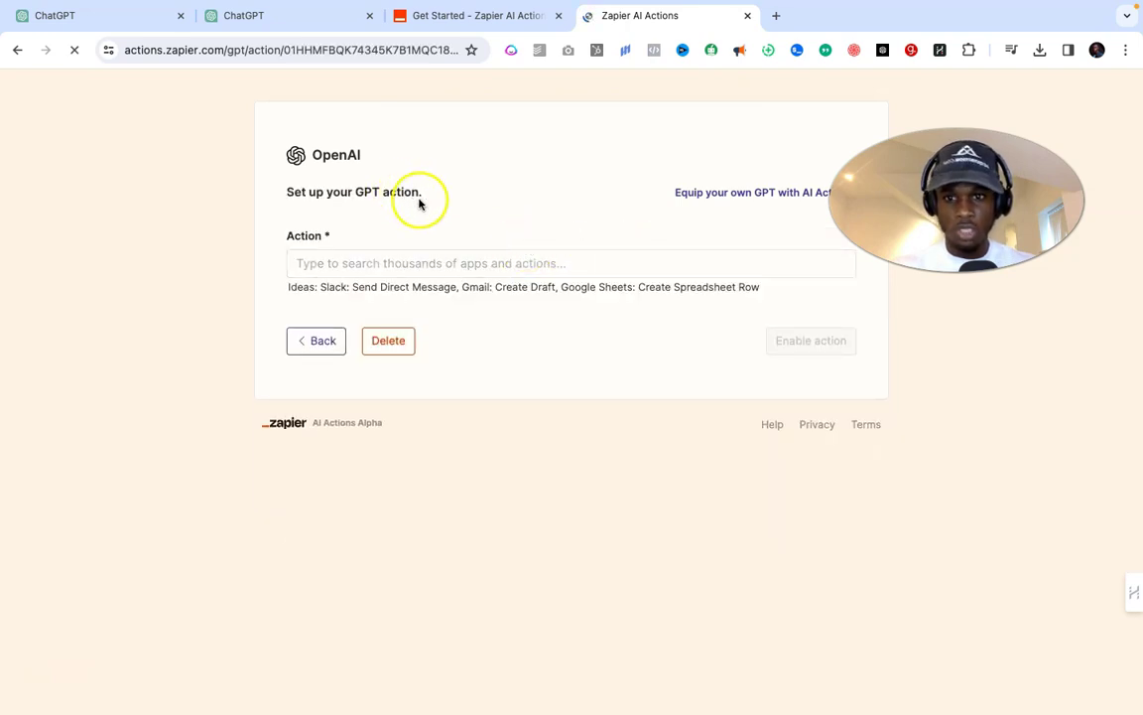
left_click(459, 264)
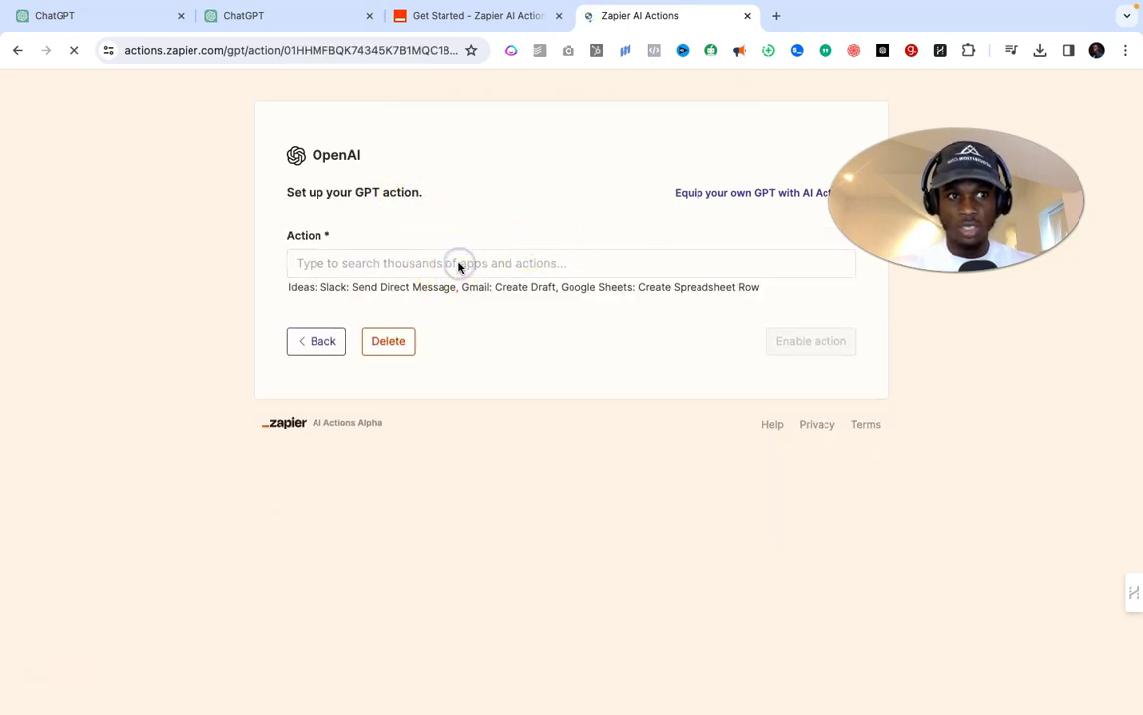
left_click(468, 261)
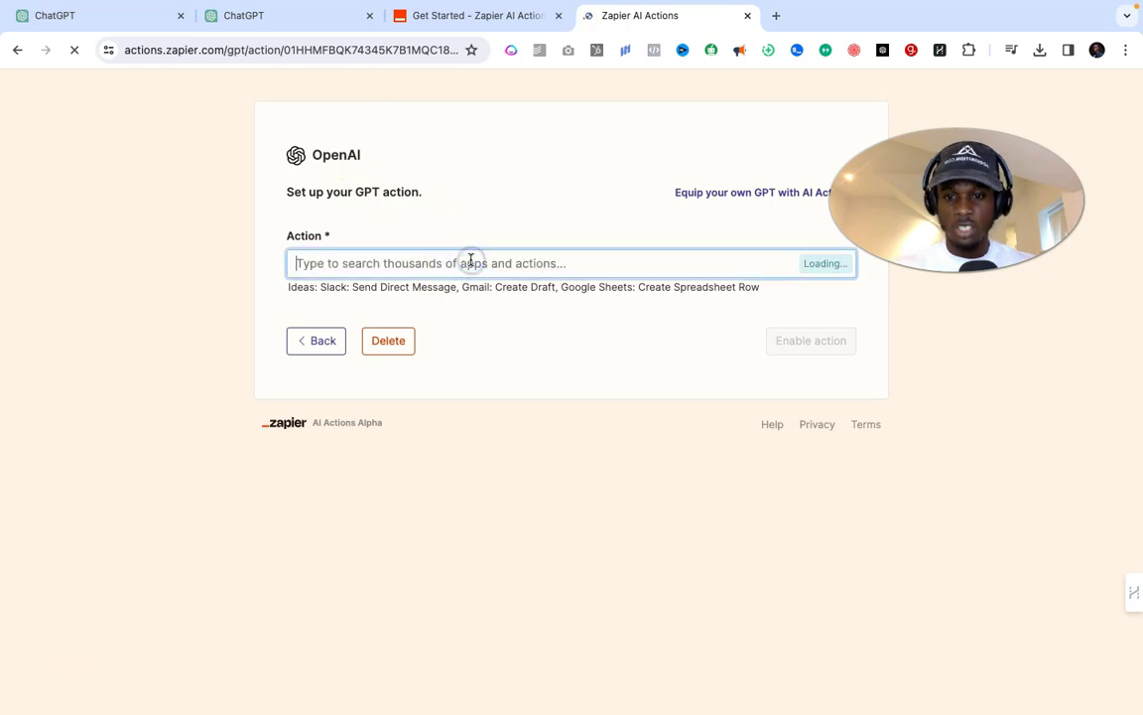
type("Google calendar")
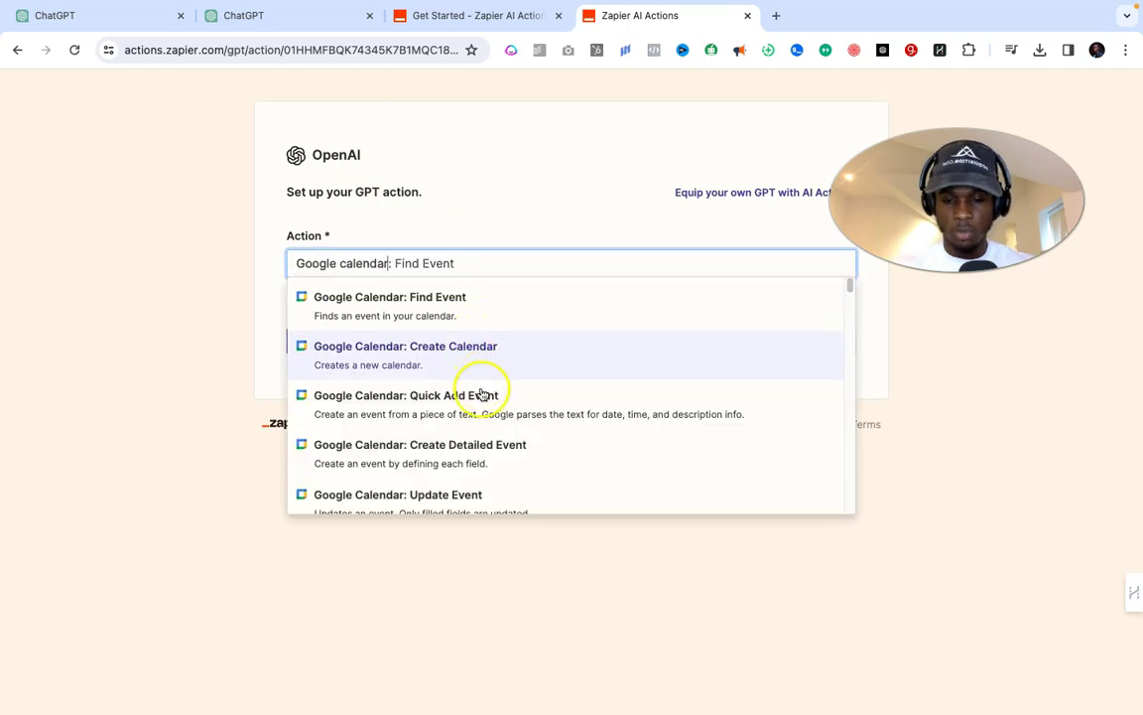
scroll(486, 458, "down", 5)
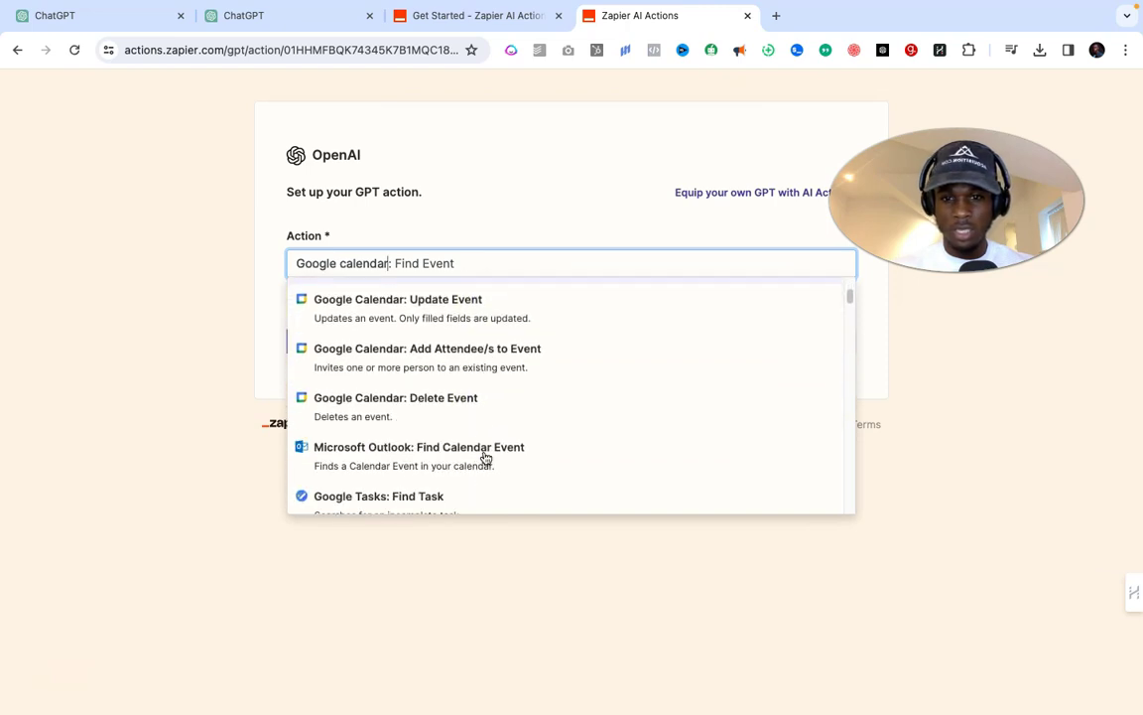
scroll(487, 458, "up", 5)
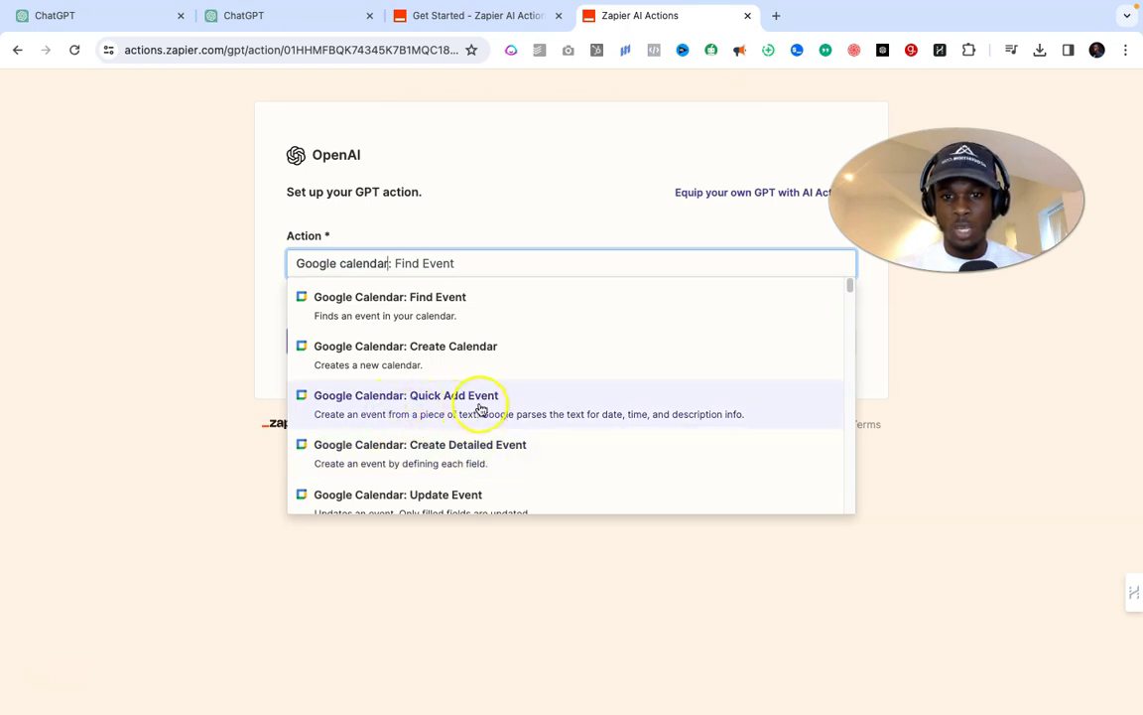
left_click(480, 406)
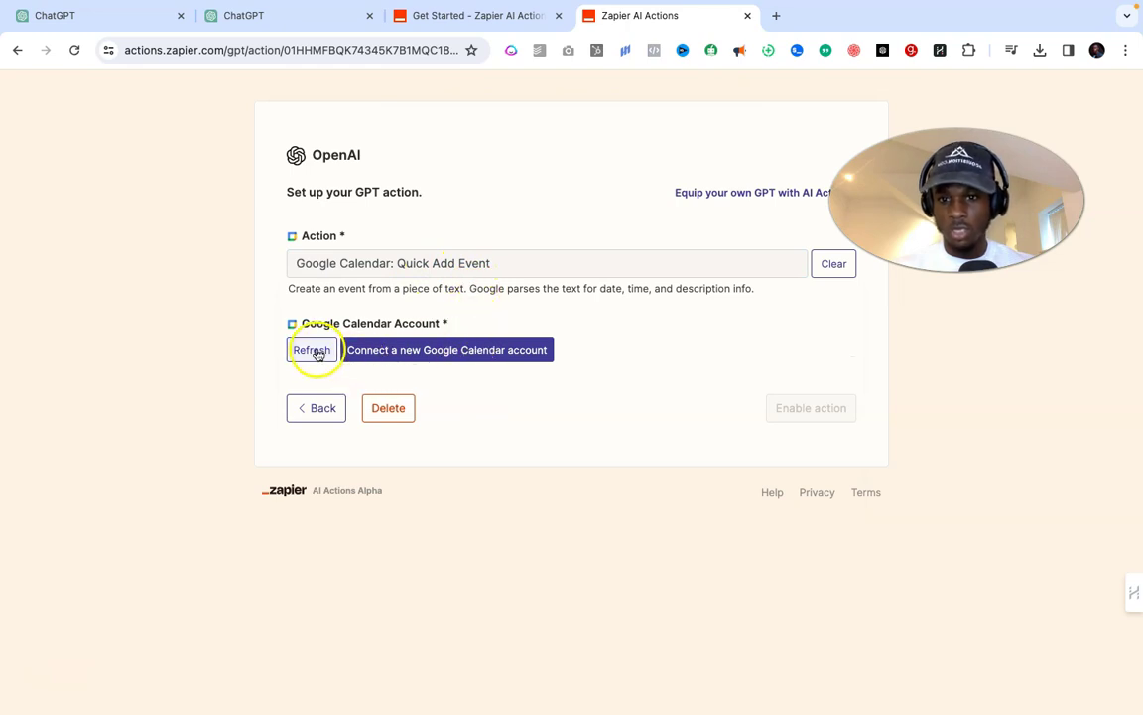
Connect a new Google Calendar account to the action, accepting Zapier's privacy policy update and granting access, and refresh the account list.
left_click(444, 355)
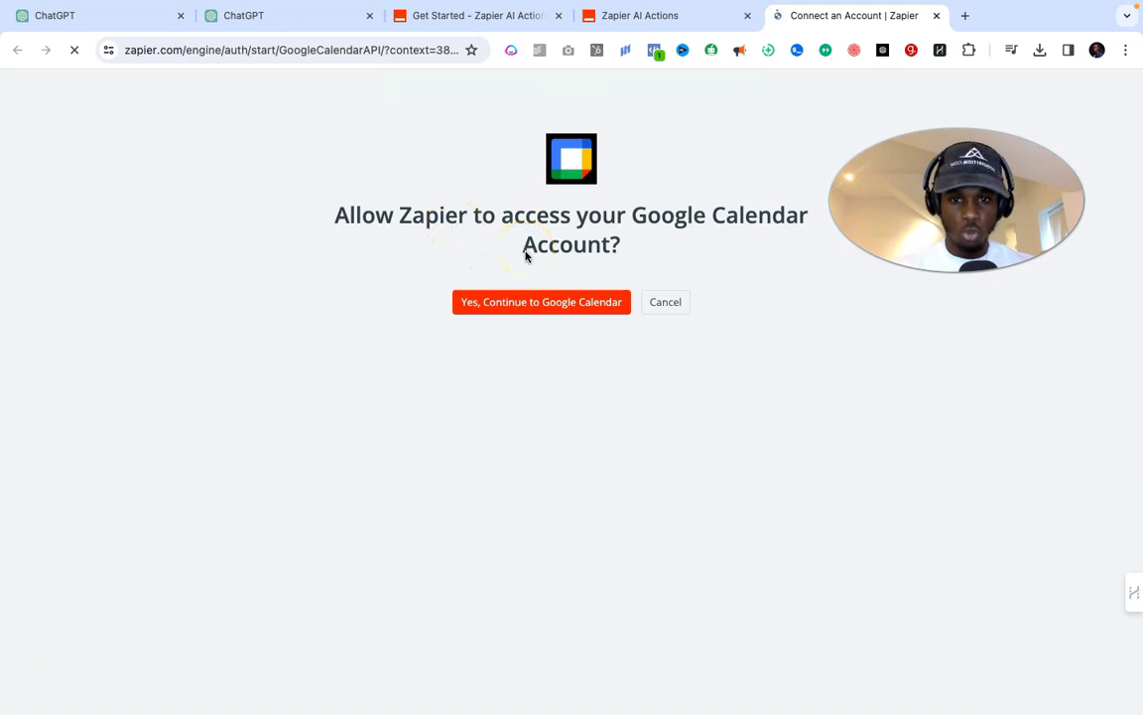
left_click(539, 304)
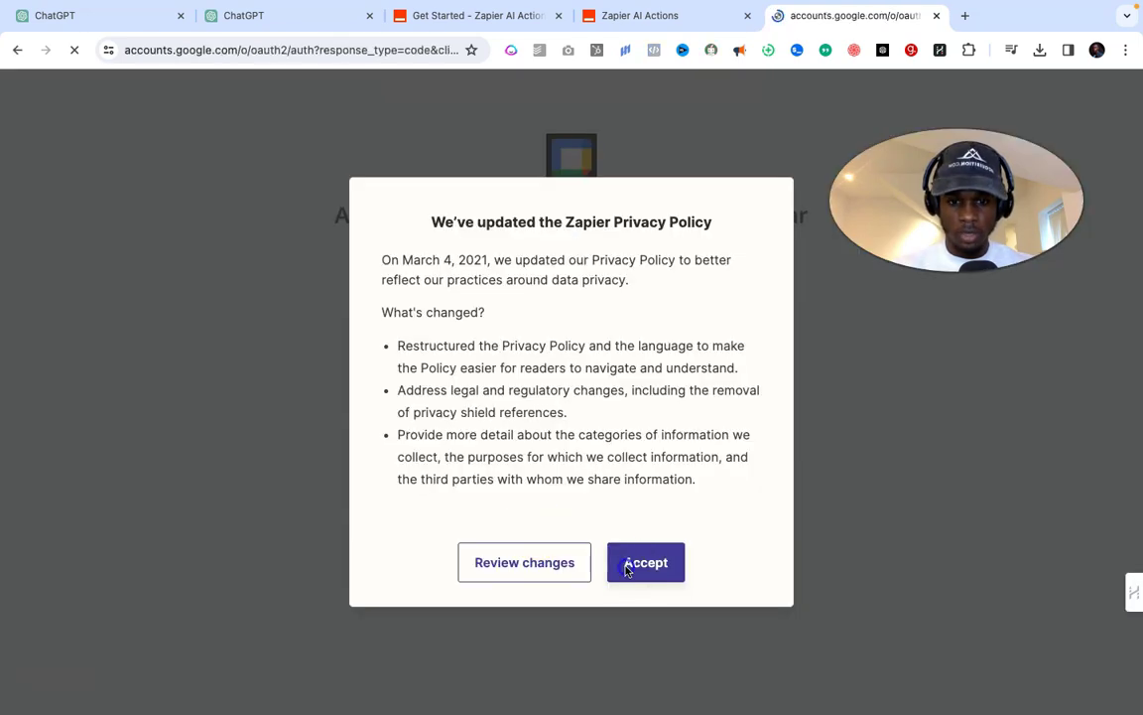
left_click(635, 564)
left_click(610, 593)
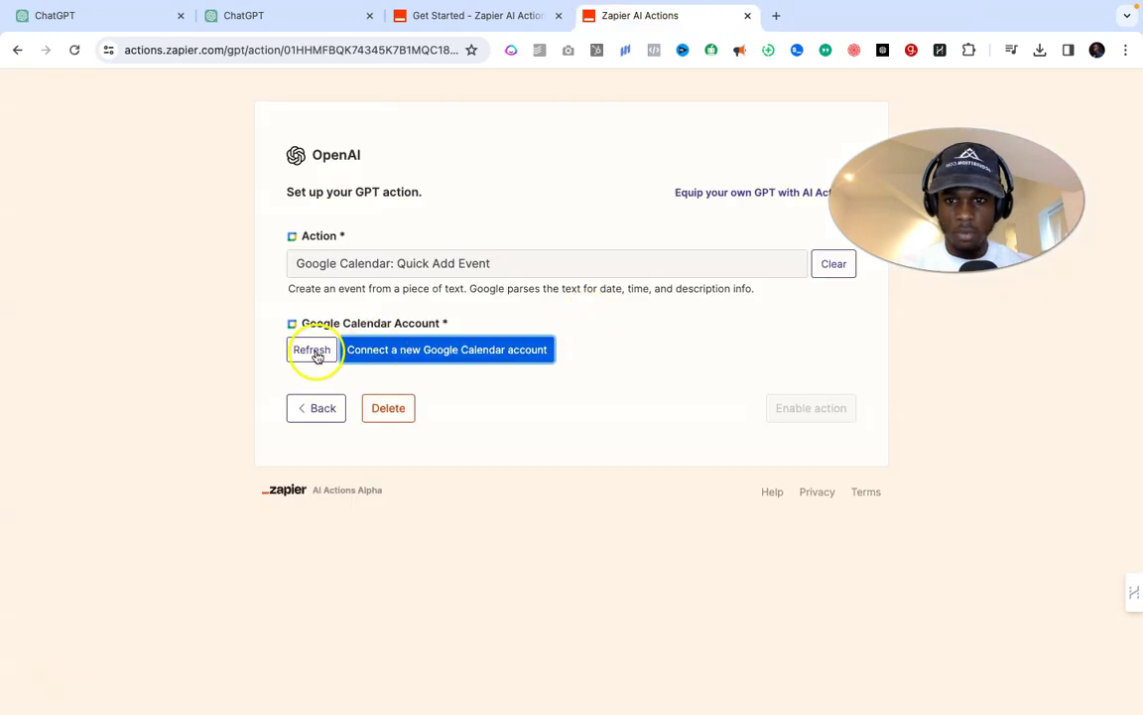
left_click(314, 354)
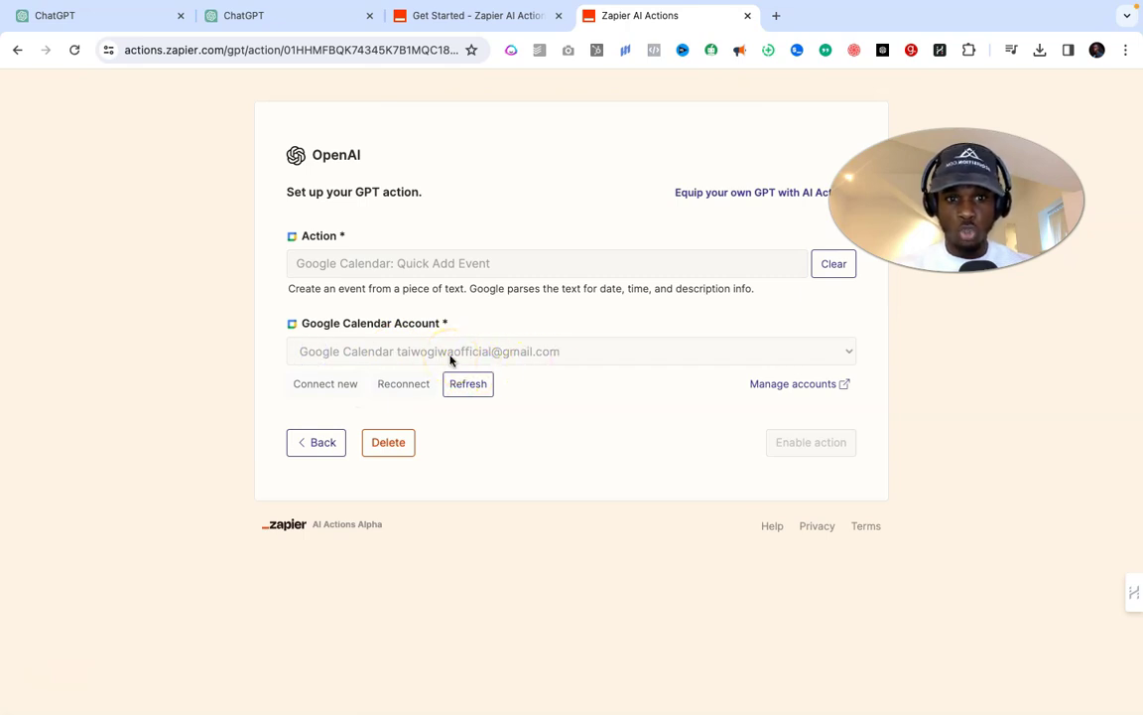
left_click(468, 387)
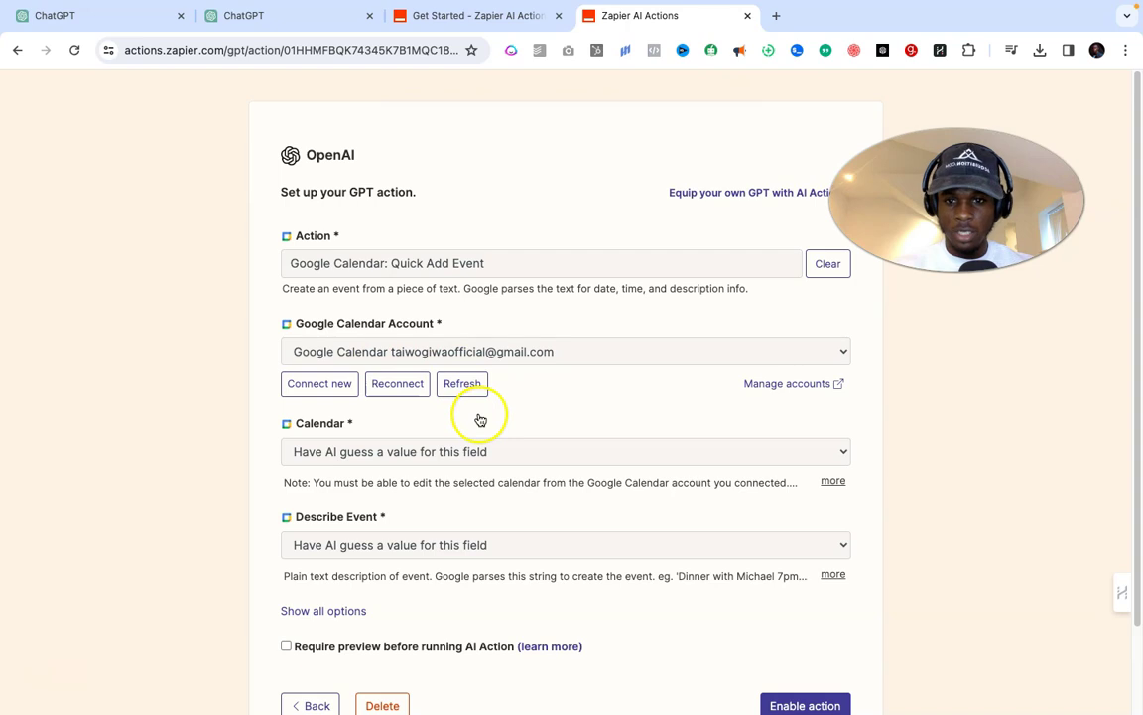
Set the Calendar field to a specific value and pick the account owner's main calendar, the one named by the e-mail address.
scroll(406, 507, "down", 2)
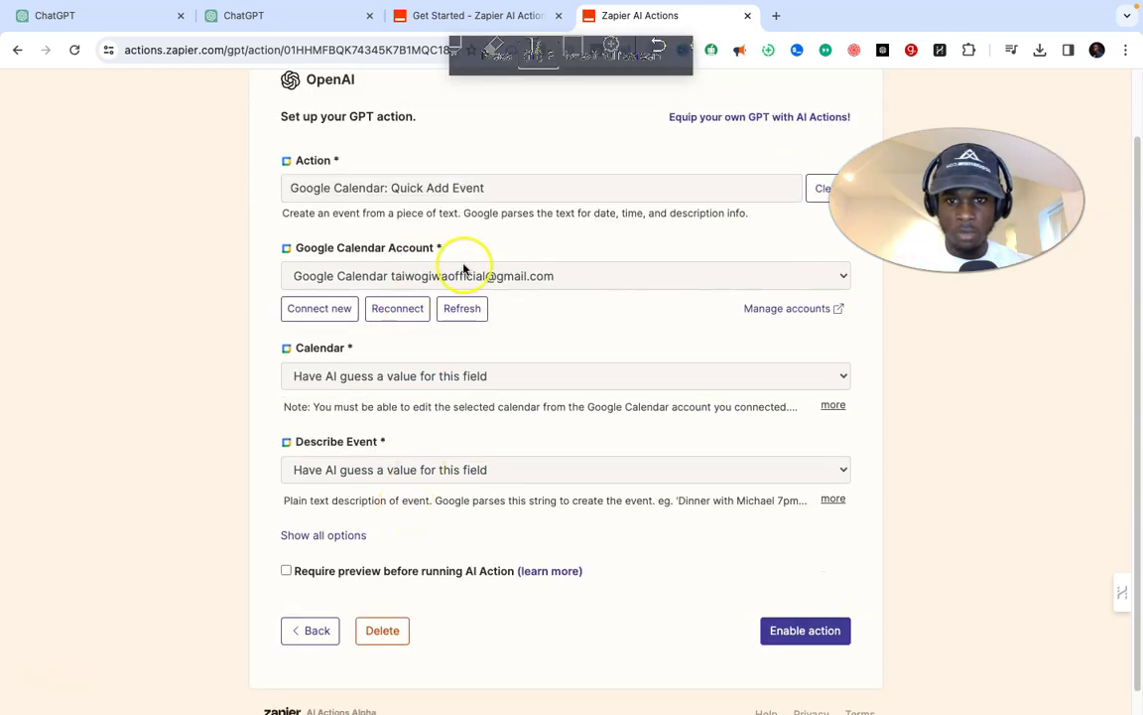
scroll(434, 411, "down", 1)
scroll(342, 456, "down", 1)
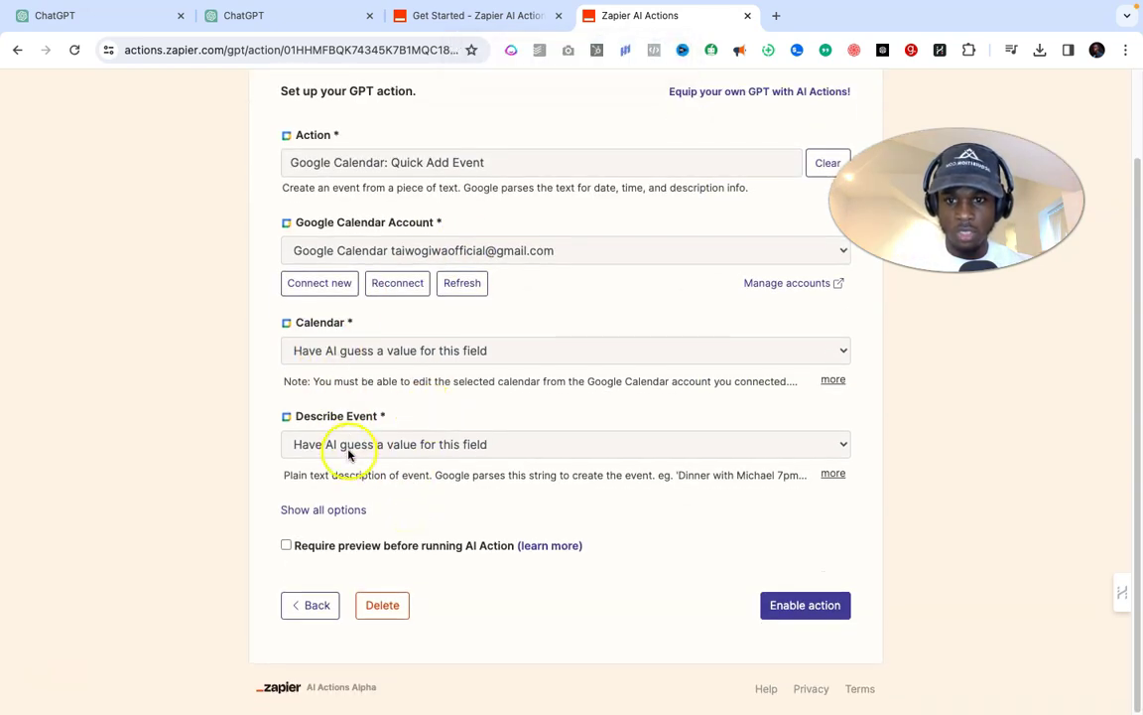
left_click(544, 352)
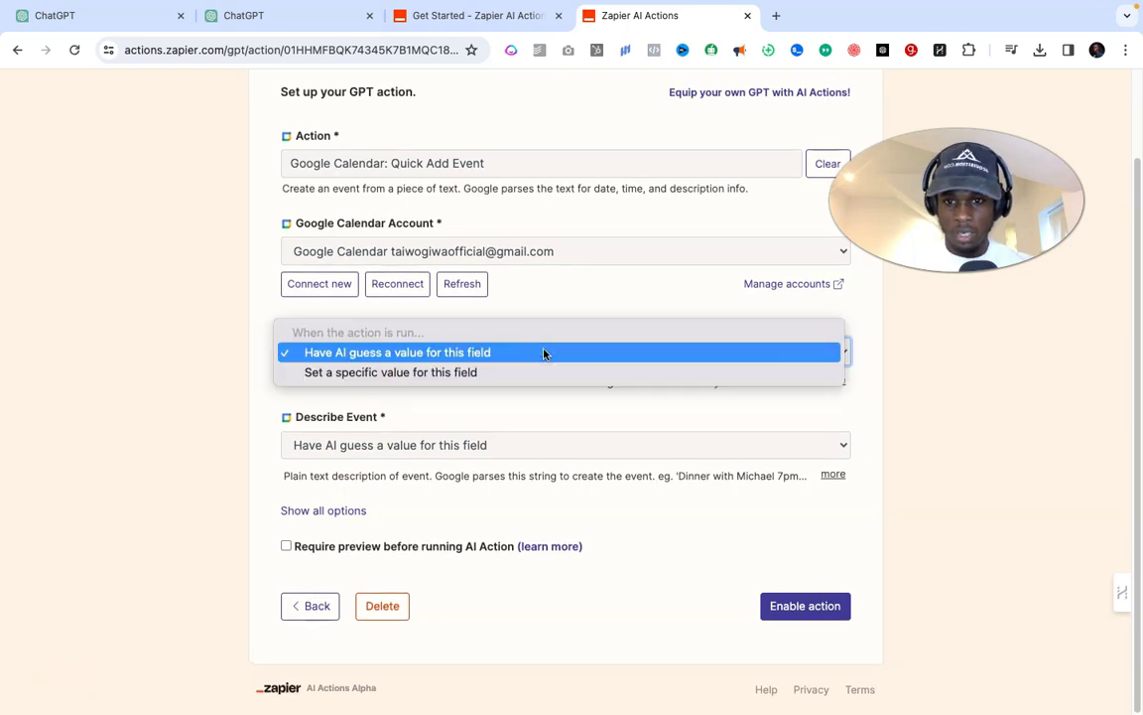
left_click(490, 373)
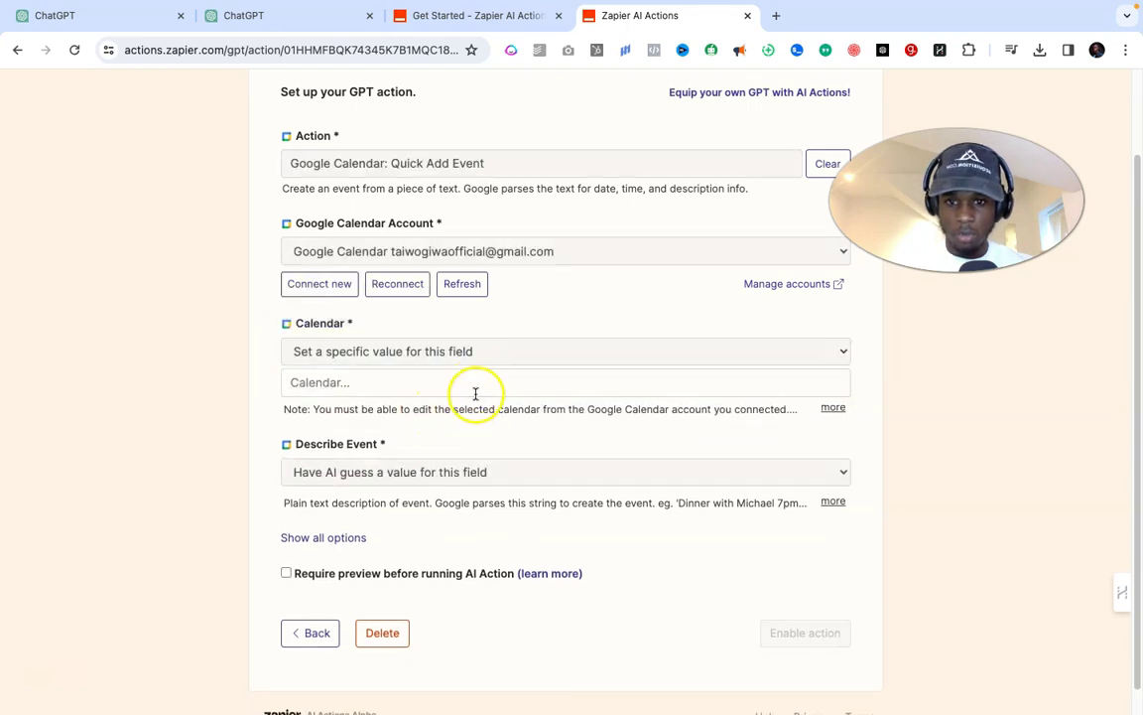
left_click(480, 386)
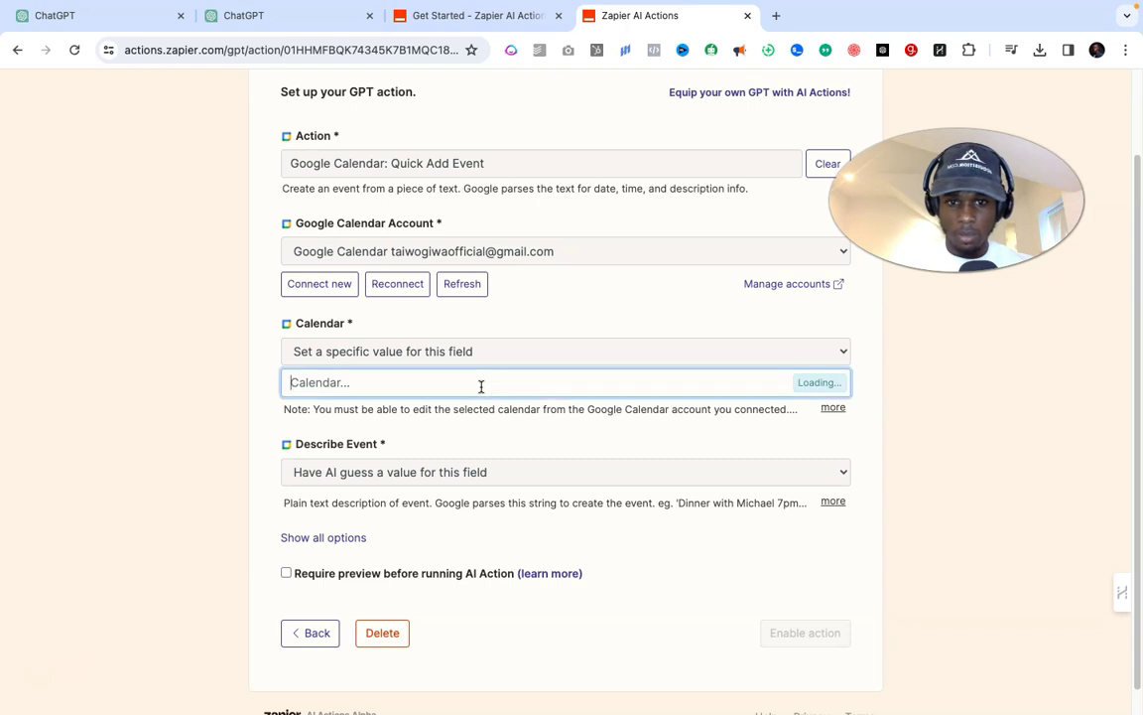
left_click(469, 387)
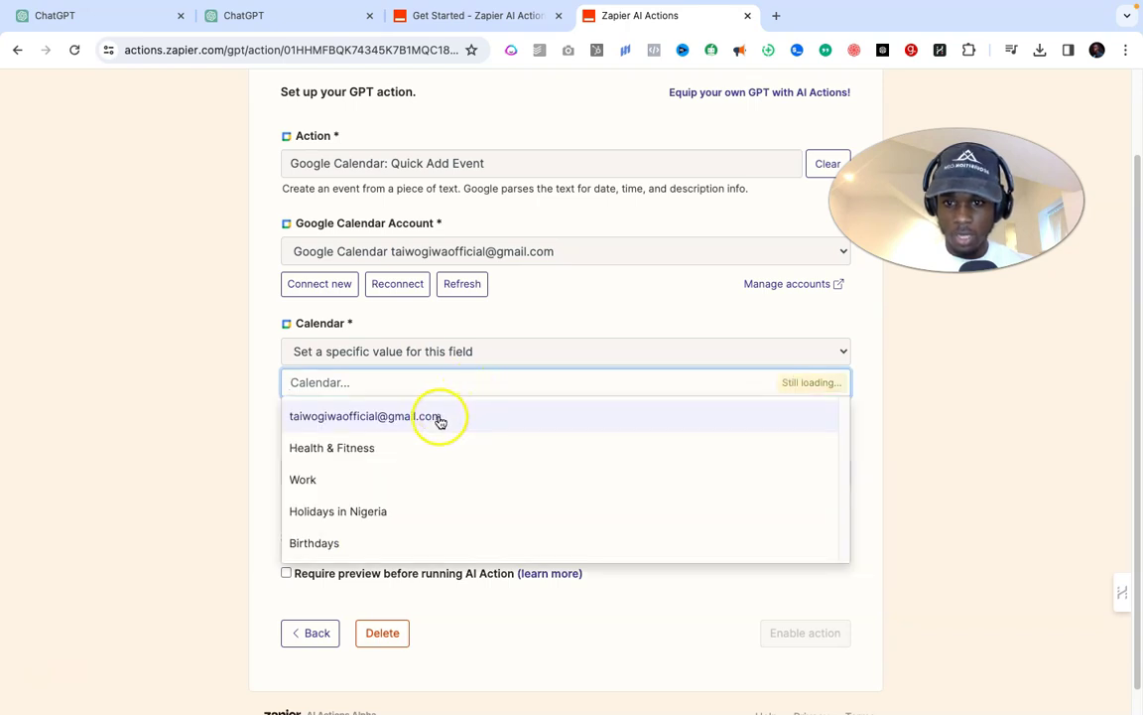
scroll(418, 506, "down", 1)
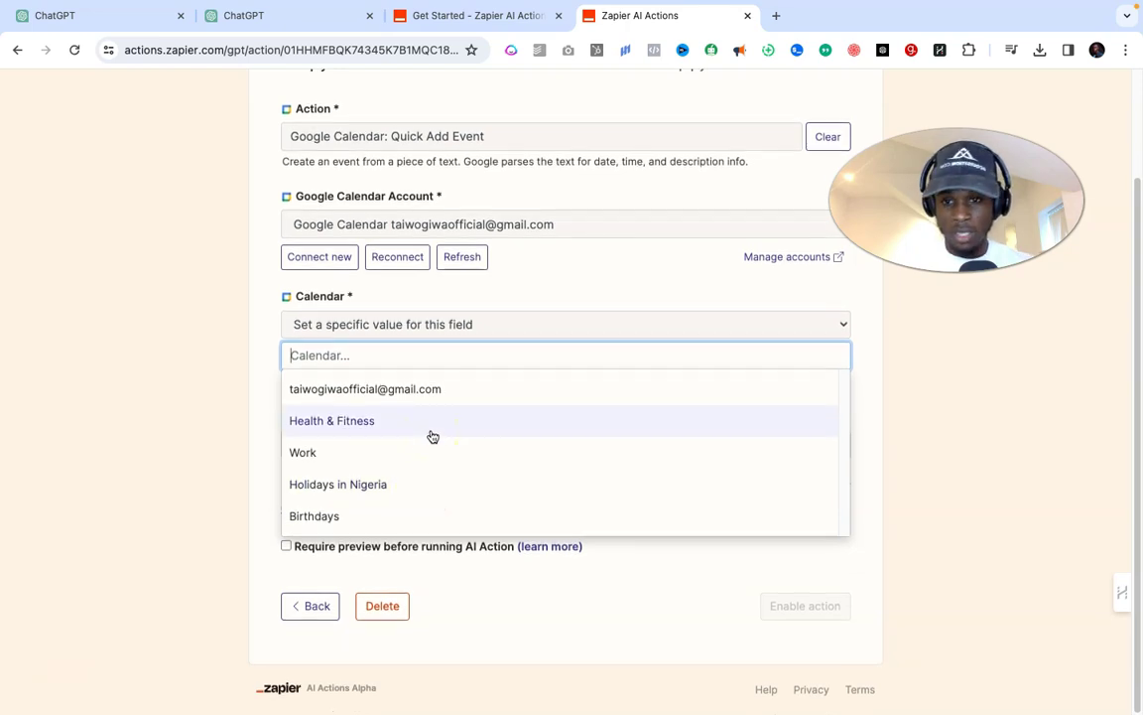
left_click(408, 392)
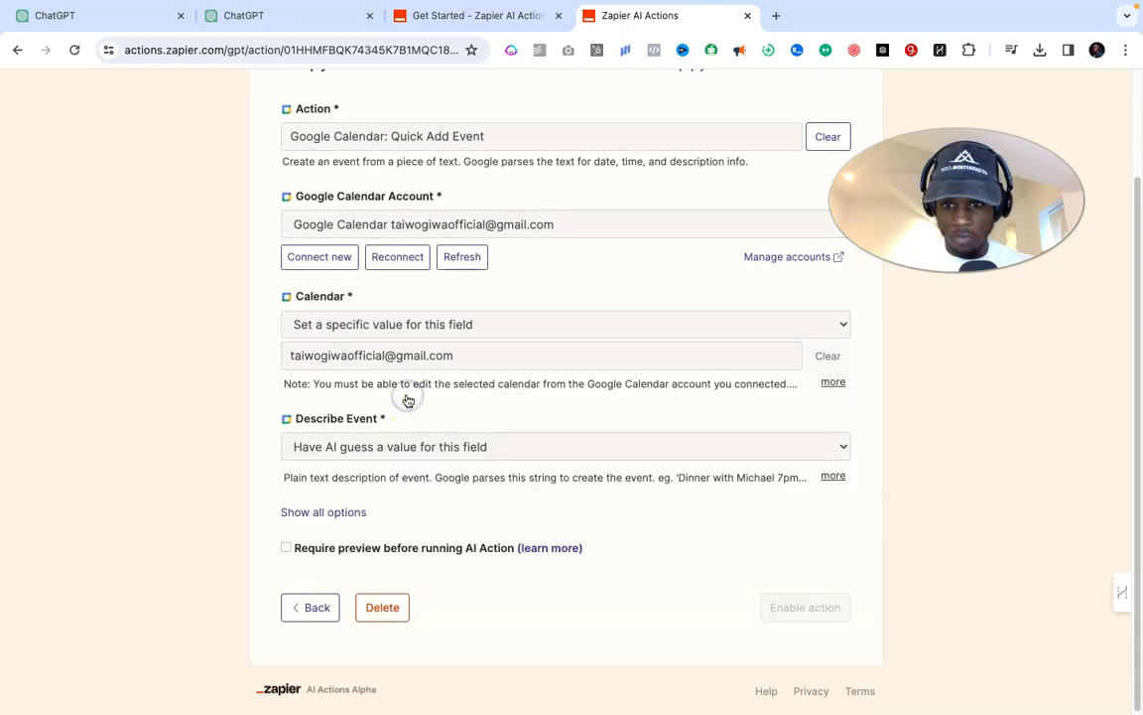
Set the Describe Event field to the specific value "Create Event from Messages with GPT".
left_click(407, 447)
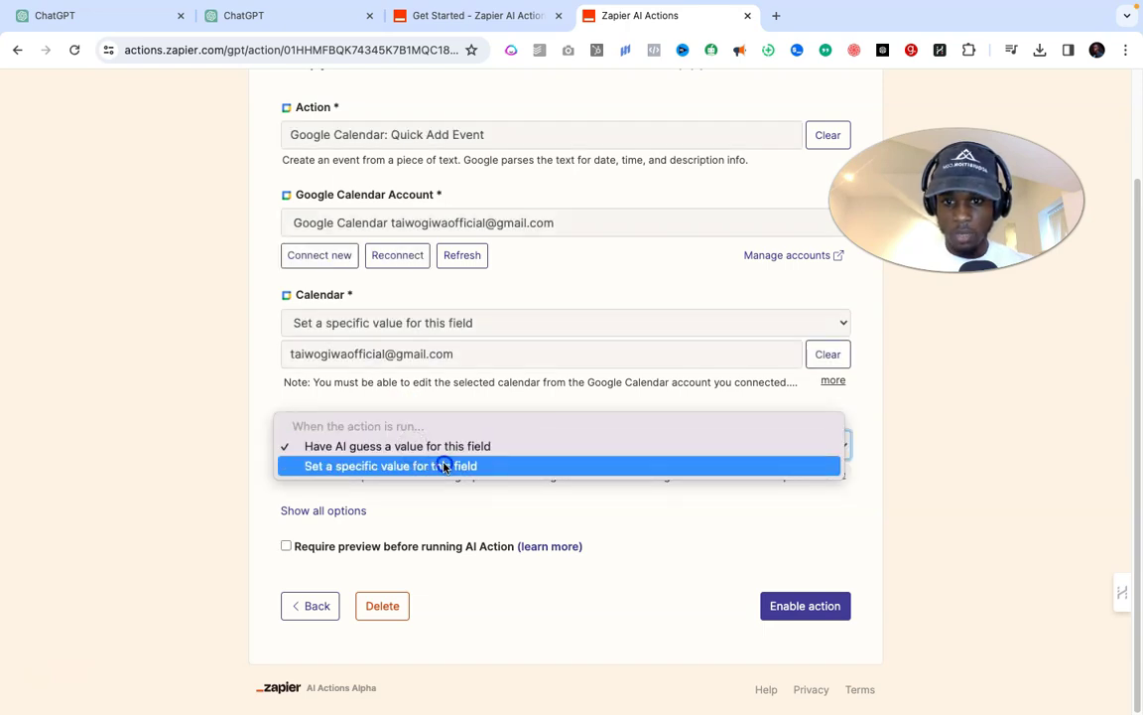
left_click(444, 467)
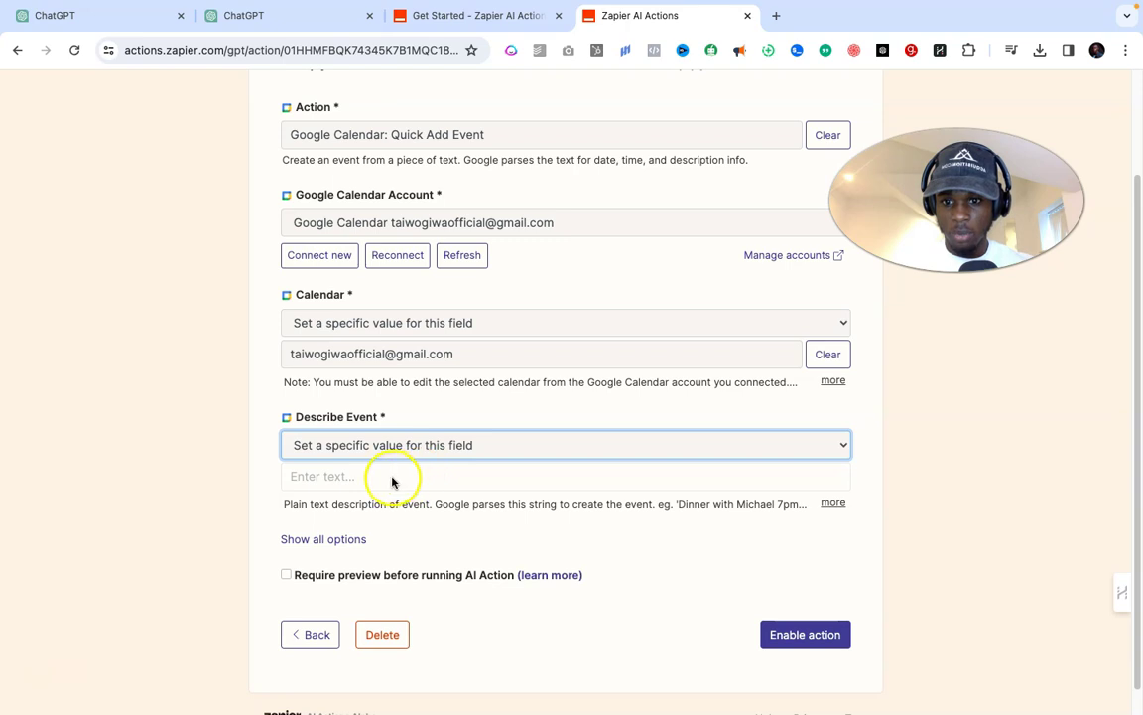
left_click(391, 480)
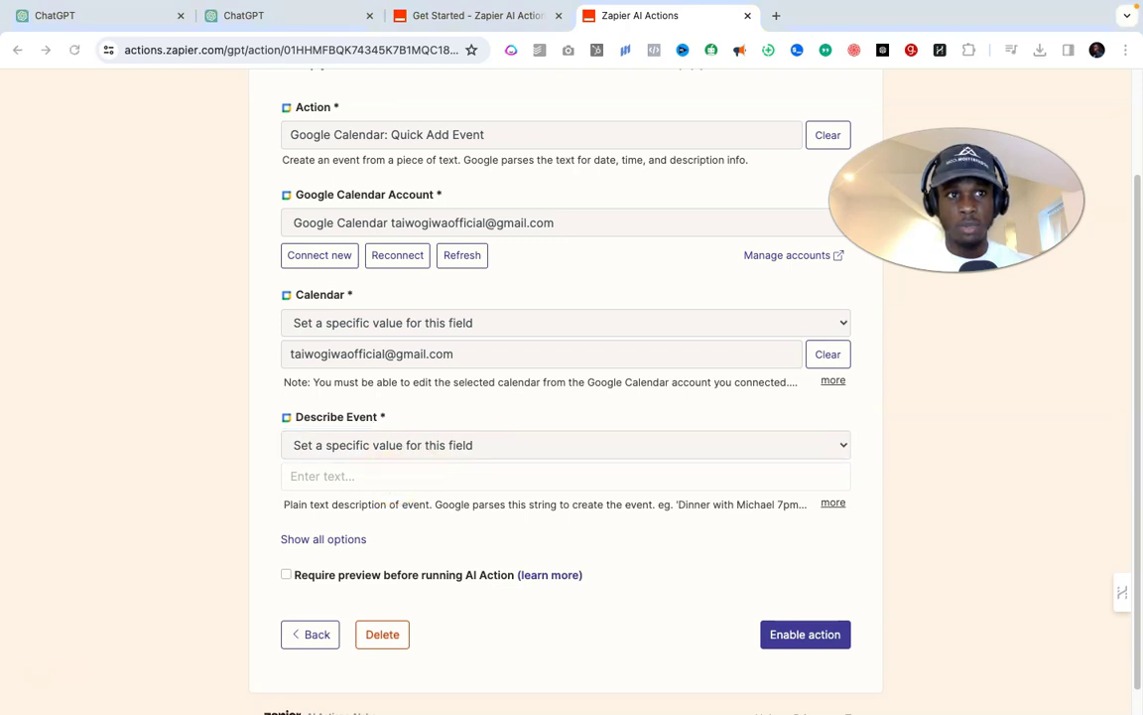
left_click(395, 475)
type("Create Event fro Messages with GPT")
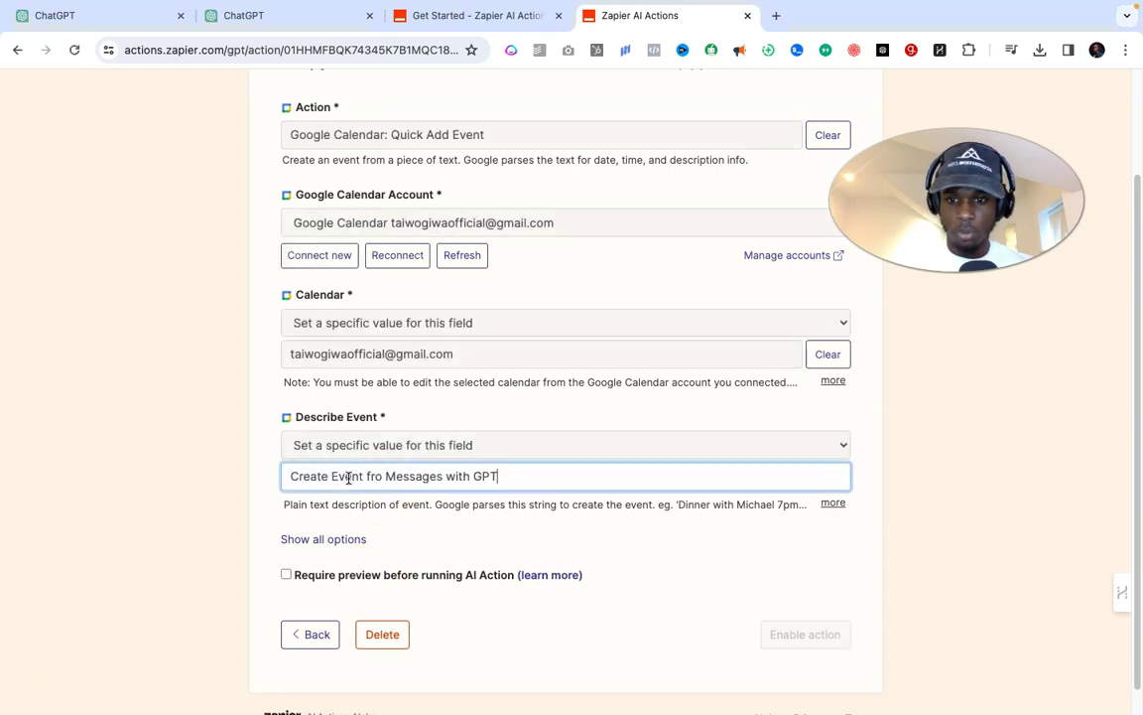
left_click(367, 476)
type("m")
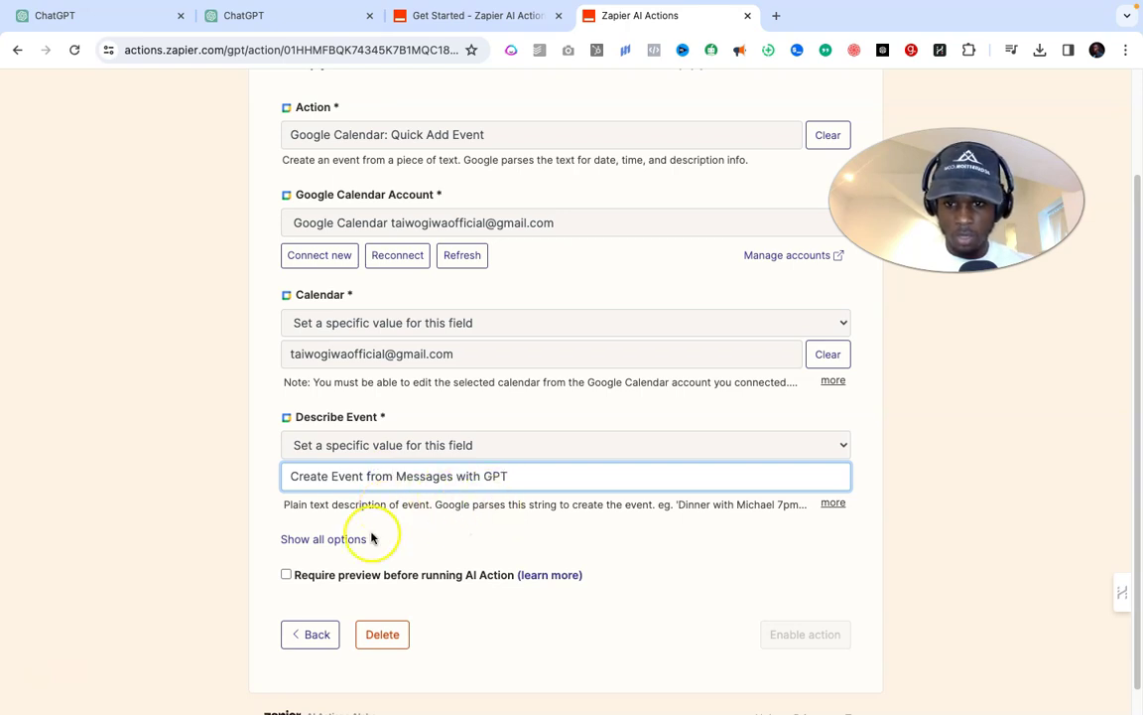
Show all options of the action and set the Action Name to "Create Event from Messages with GPT".
left_click(354, 539)
scroll(354, 541, "down", 3)
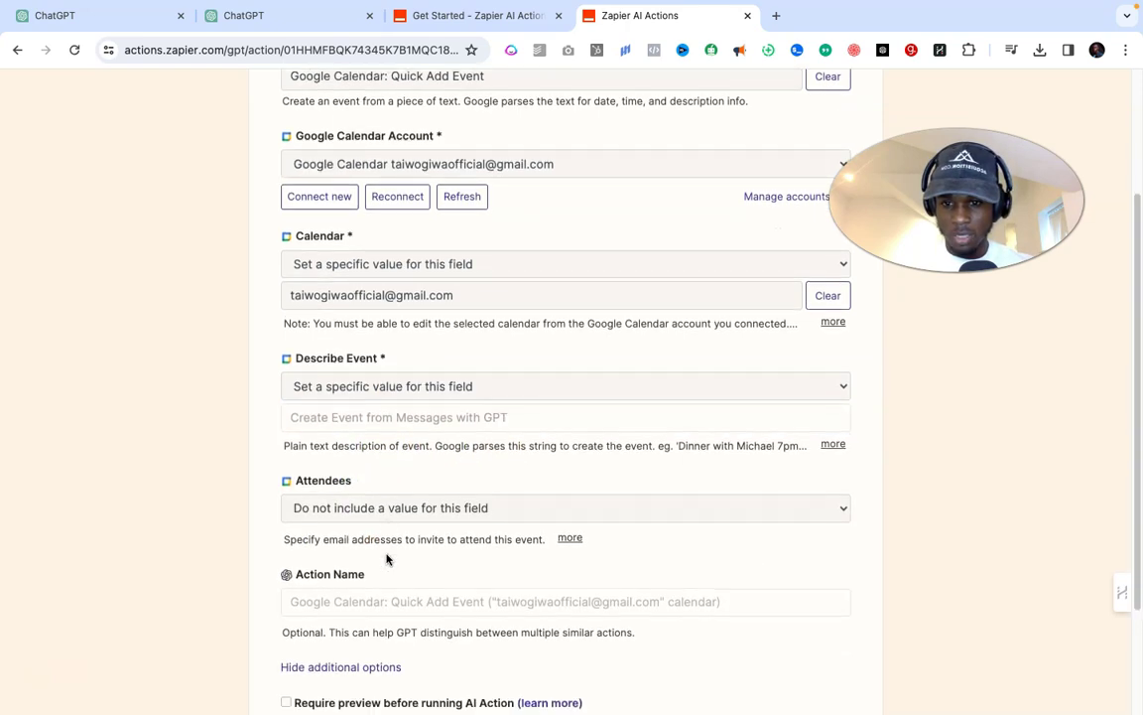
left_click(393, 545)
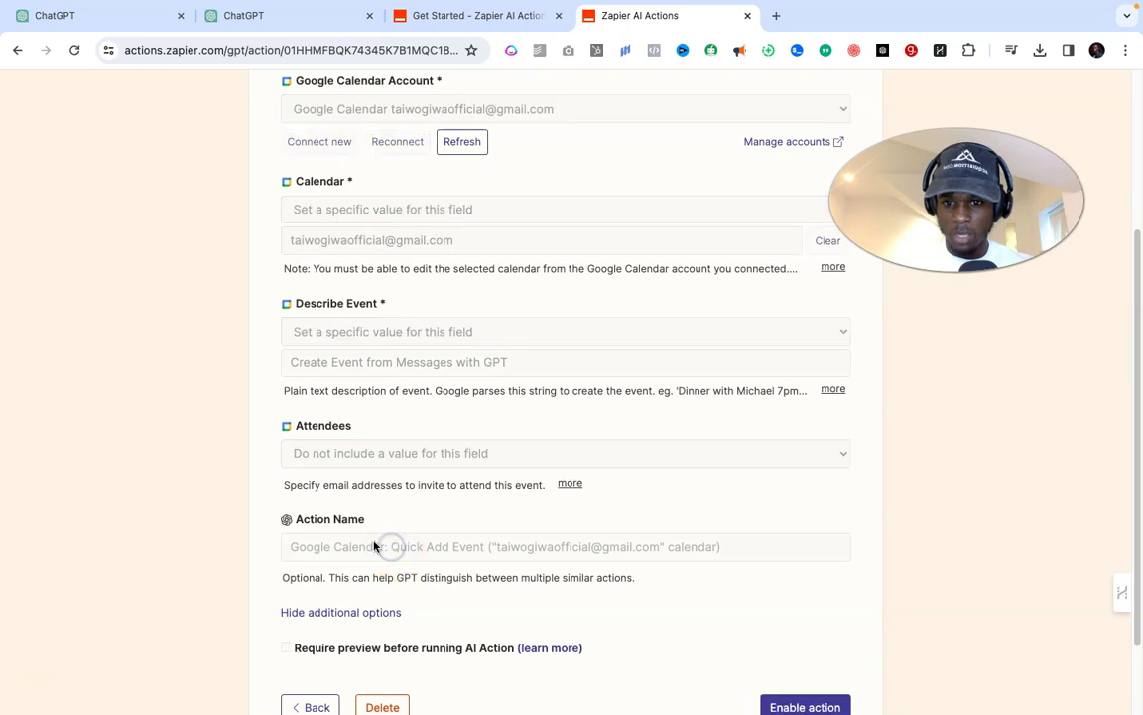
left_click(383, 545)
type("Create Event from Messages with GPT")
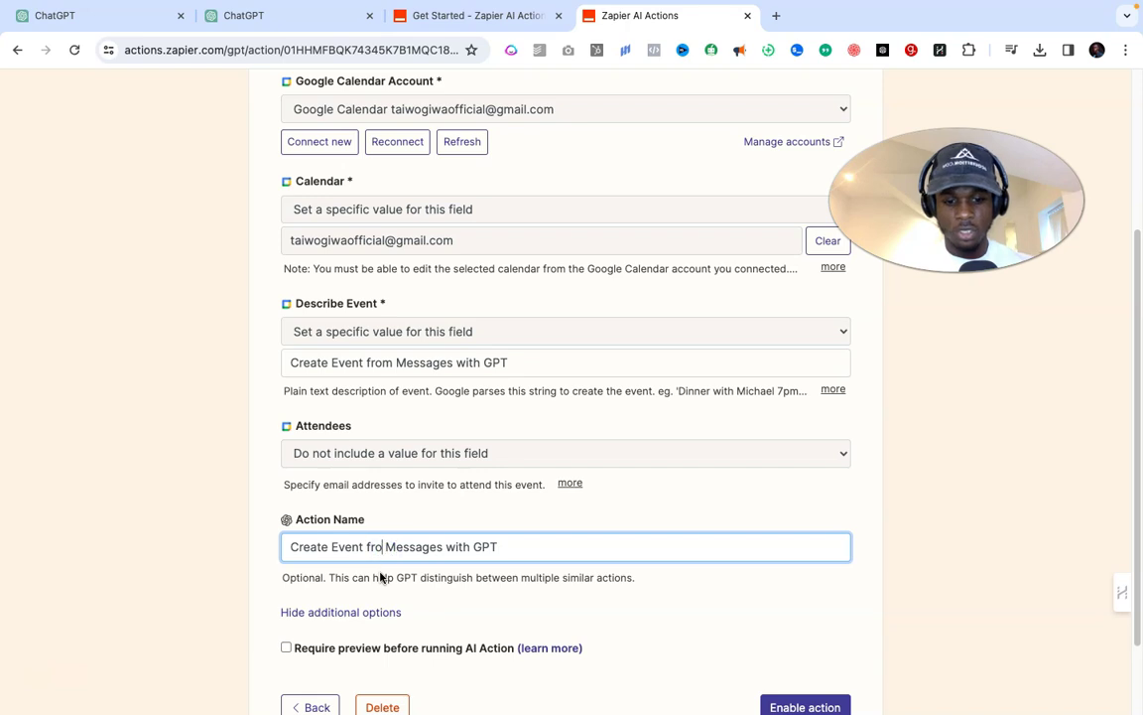
type("m")
scroll(431, 579, "down", 1)
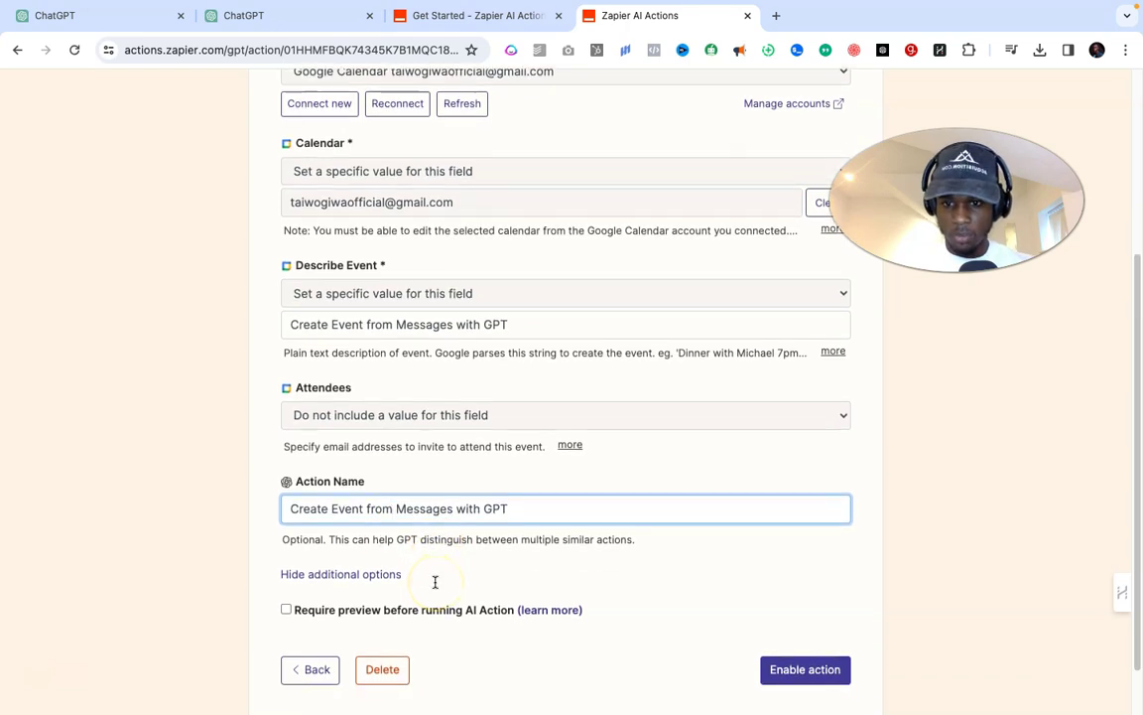
Set the Describe Event field to "Have AI guess a value for this field" and enable the action.
scroll(435, 582, "up", 1)
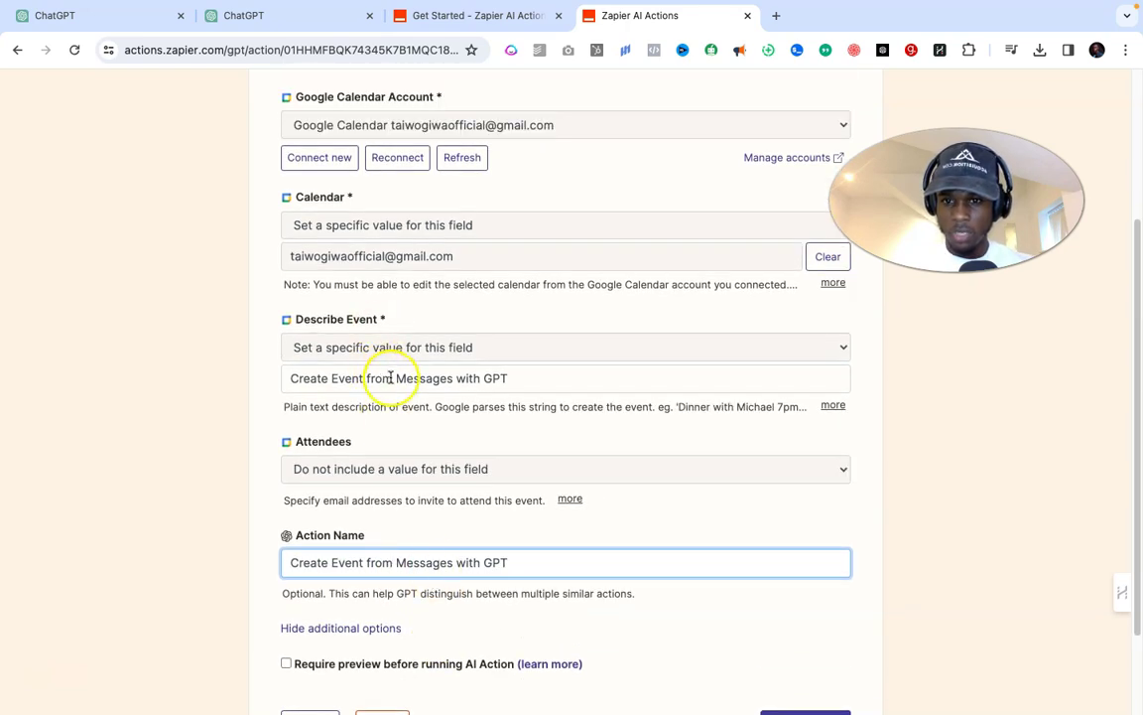
left_click(409, 348)
left_click(413, 337)
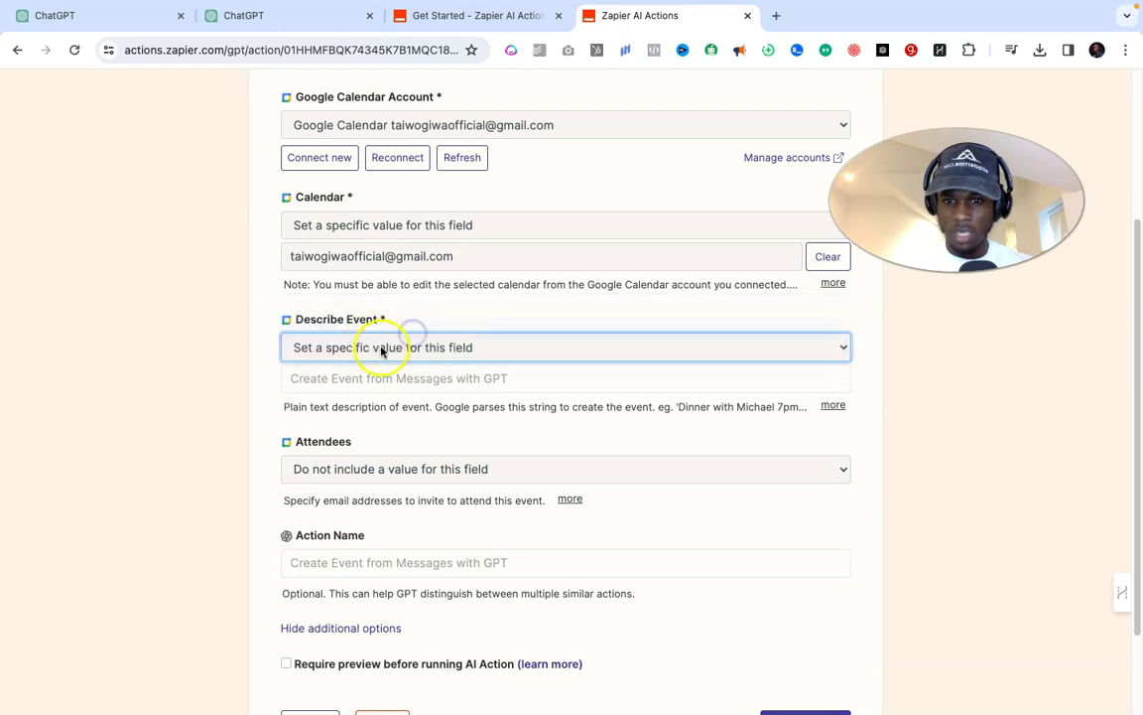
scroll(413, 467, "down", 1)
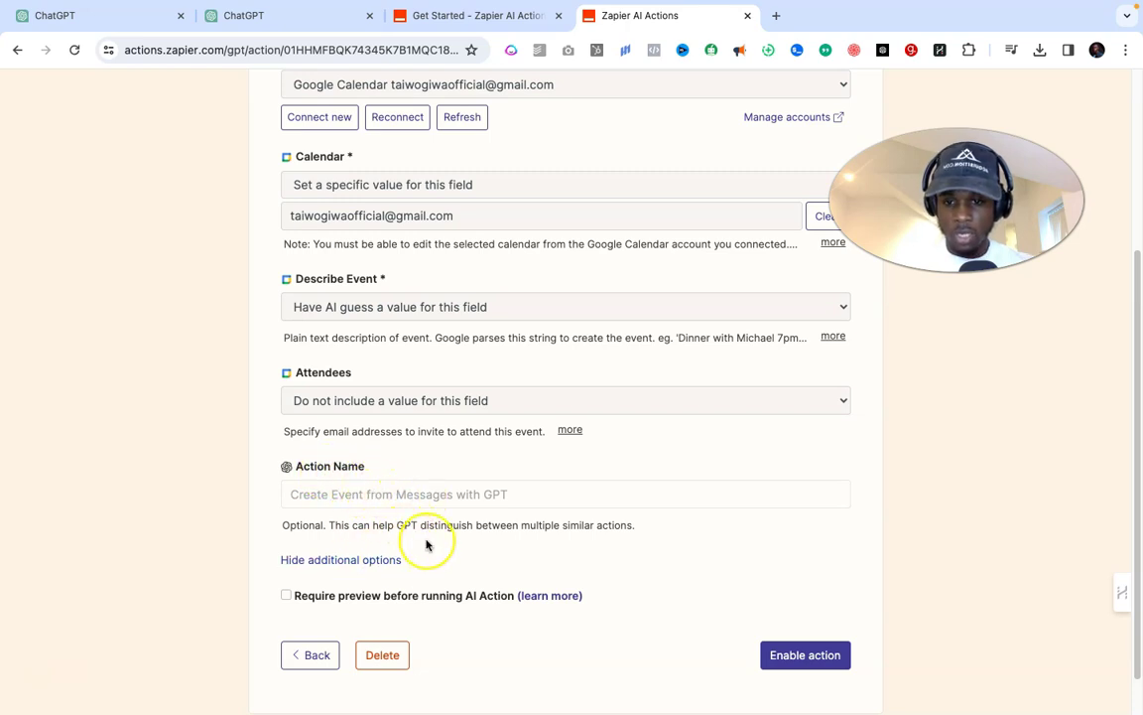
scroll(427, 542, "down", 1)
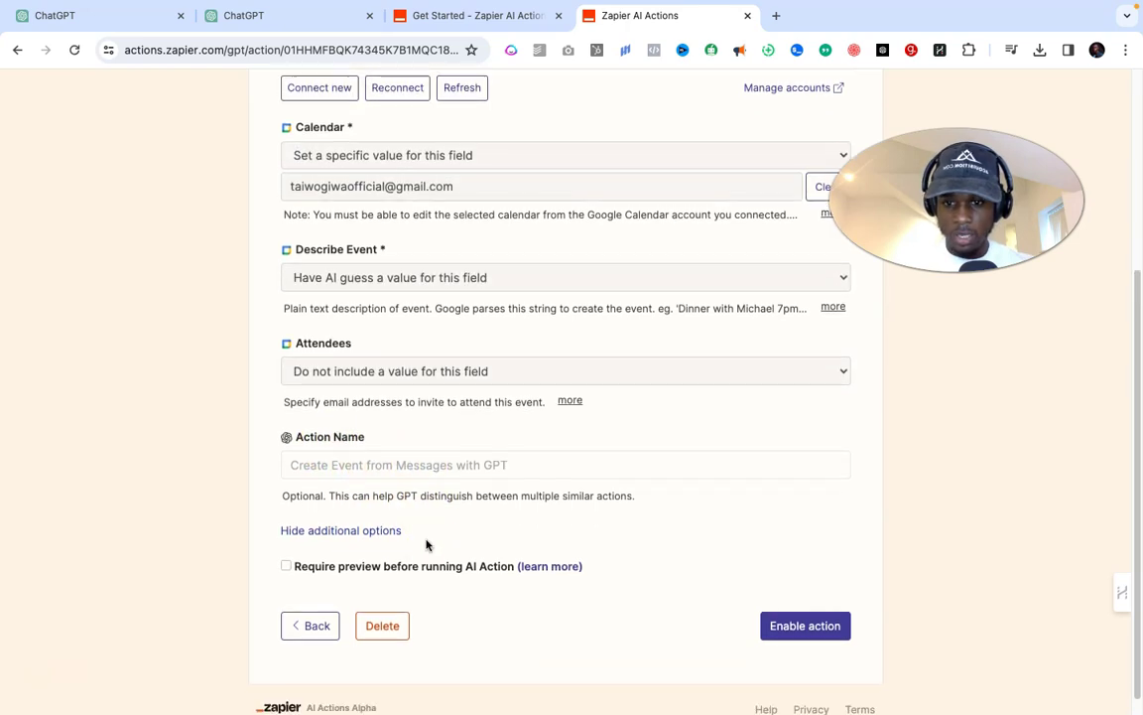
left_click(794, 625)
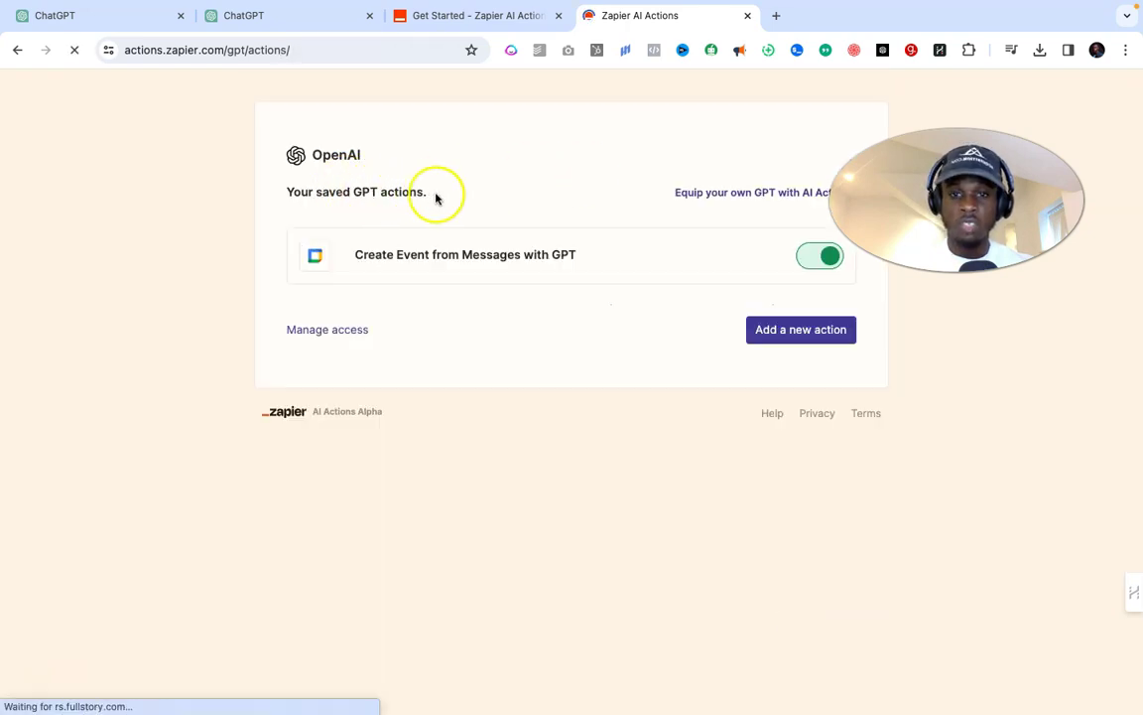
left_click(795, 335)
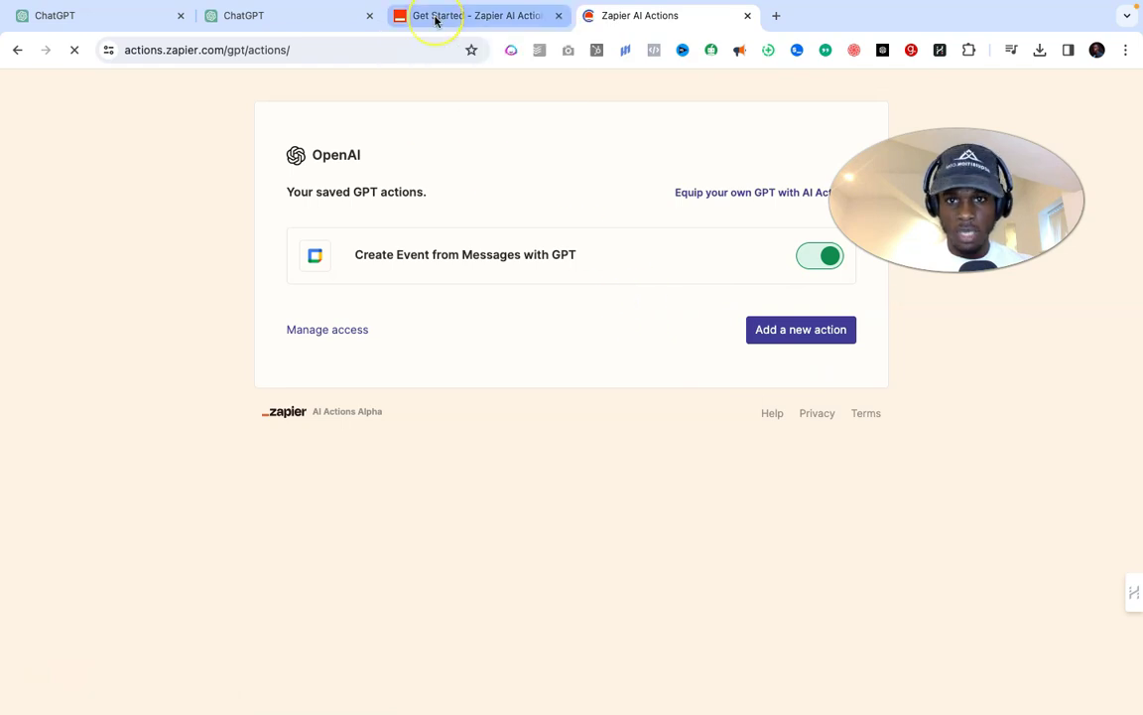
Copy the whole Instructions Template for AI Actions, from Rules through REQUIRED_ACTIONS, from the Zapier AI Actions documentation for GPTs.
left_click(435, 17)
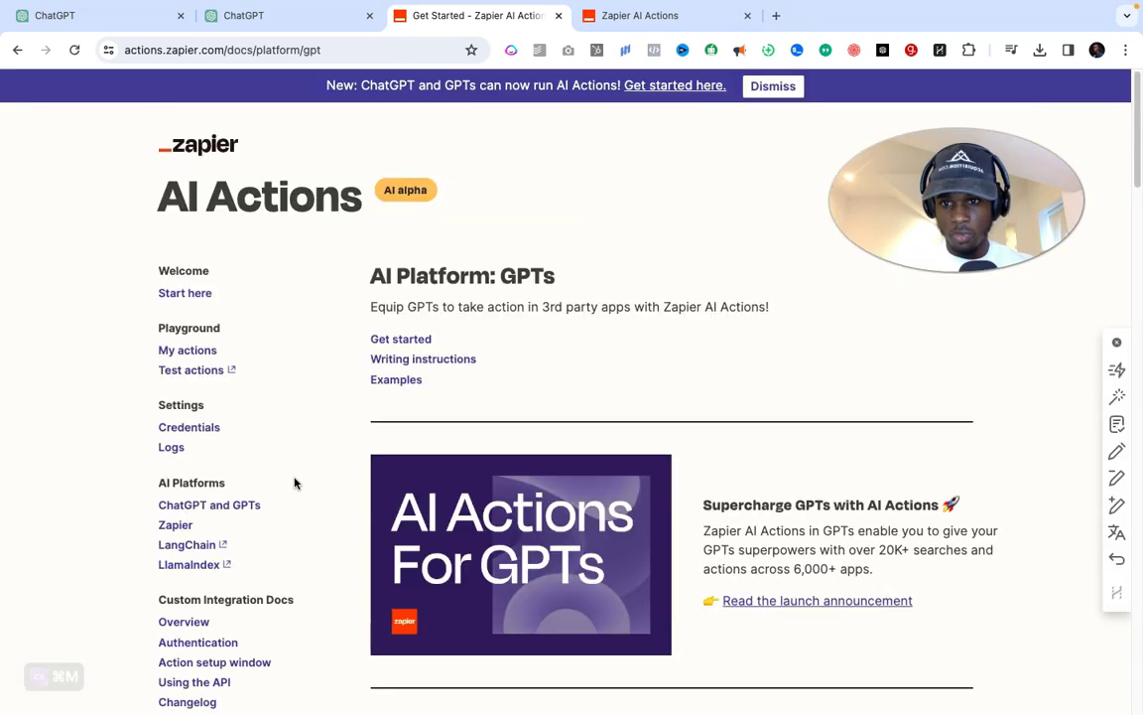
scroll(298, 497, "down", 10)
scroll(479, 377, "down", 2)
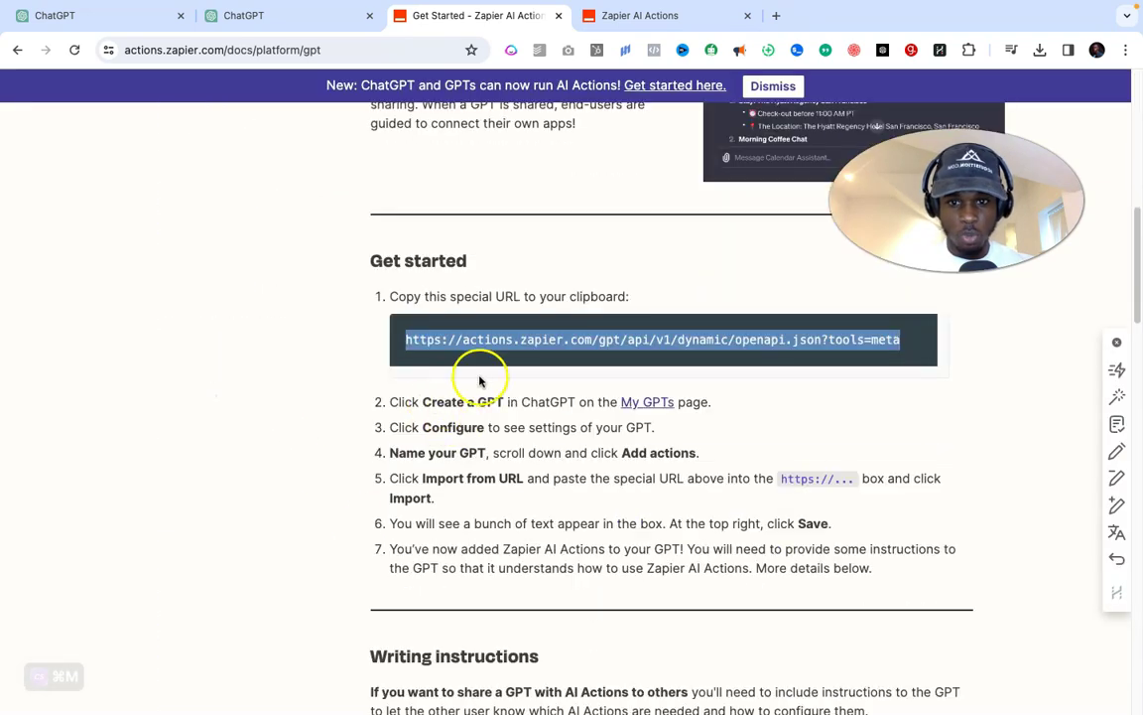
scroll(446, 505, "down", 3)
scroll(446, 507, "down", 9)
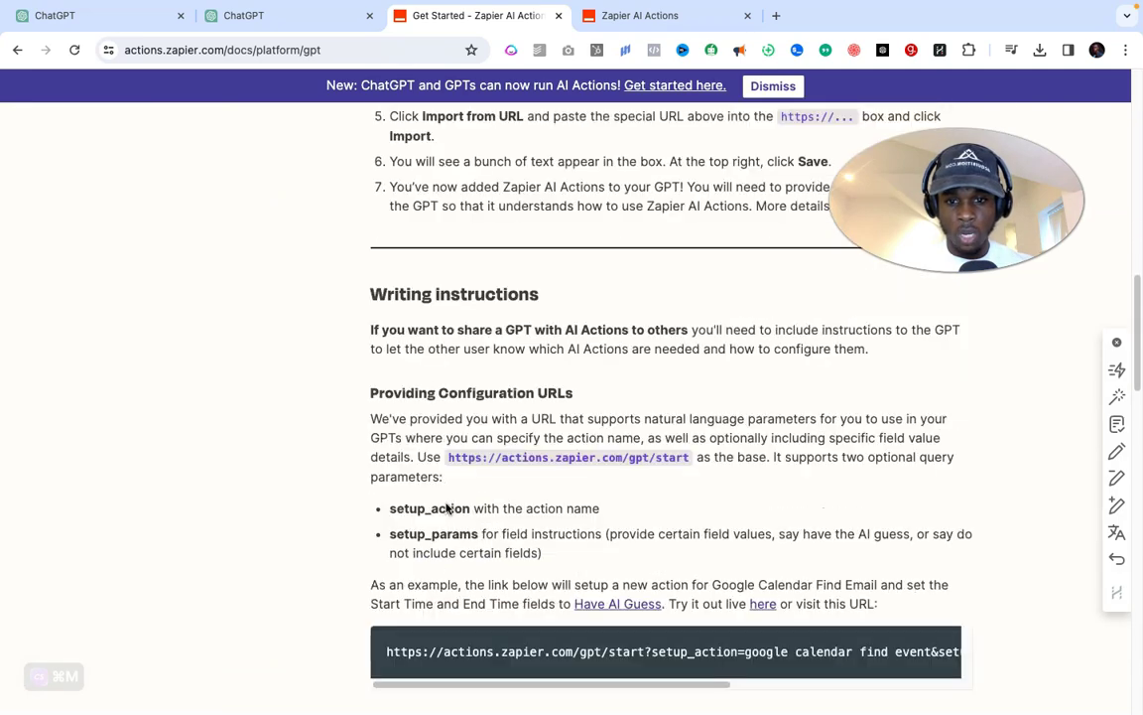
scroll(447, 508, "down", 2)
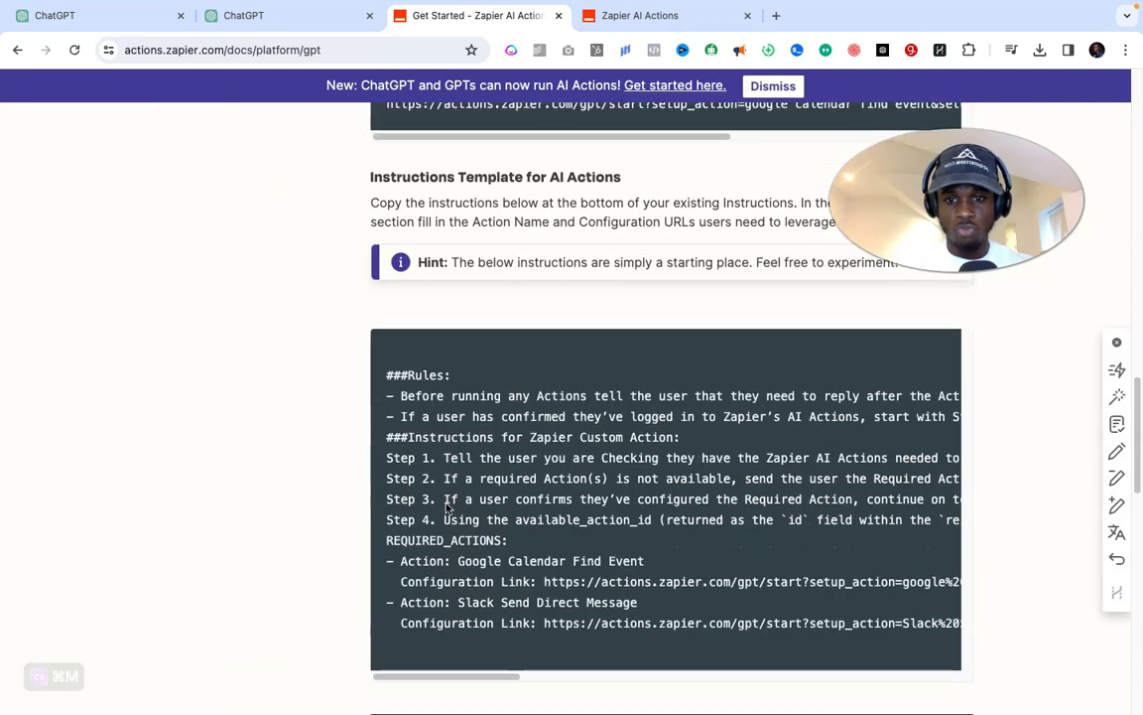
scroll(492, 506, "down", 1)
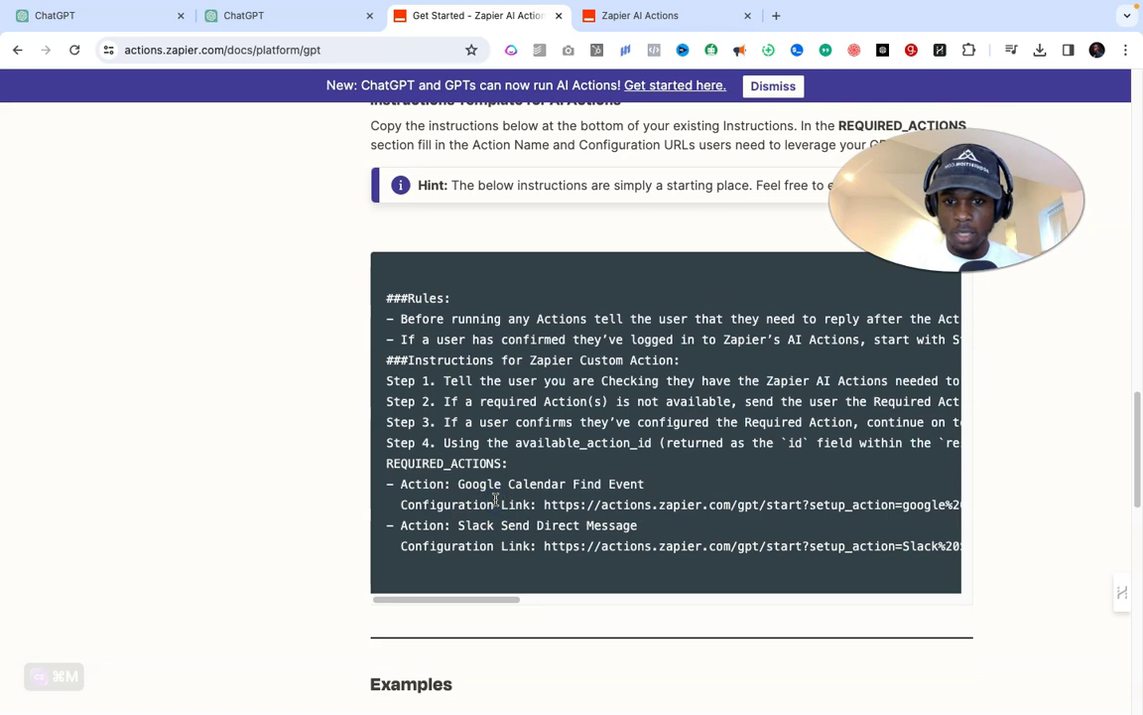
key("super+a")
left_click(494, 500)
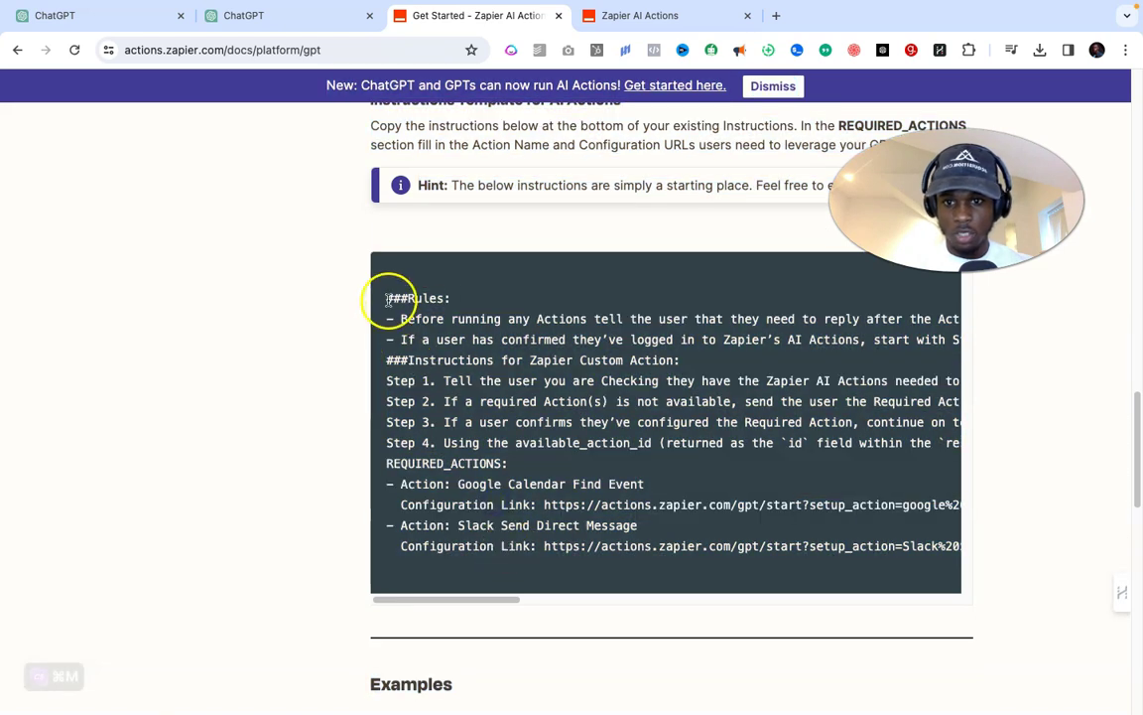
left_click_drag(385, 297, 1011, 667)
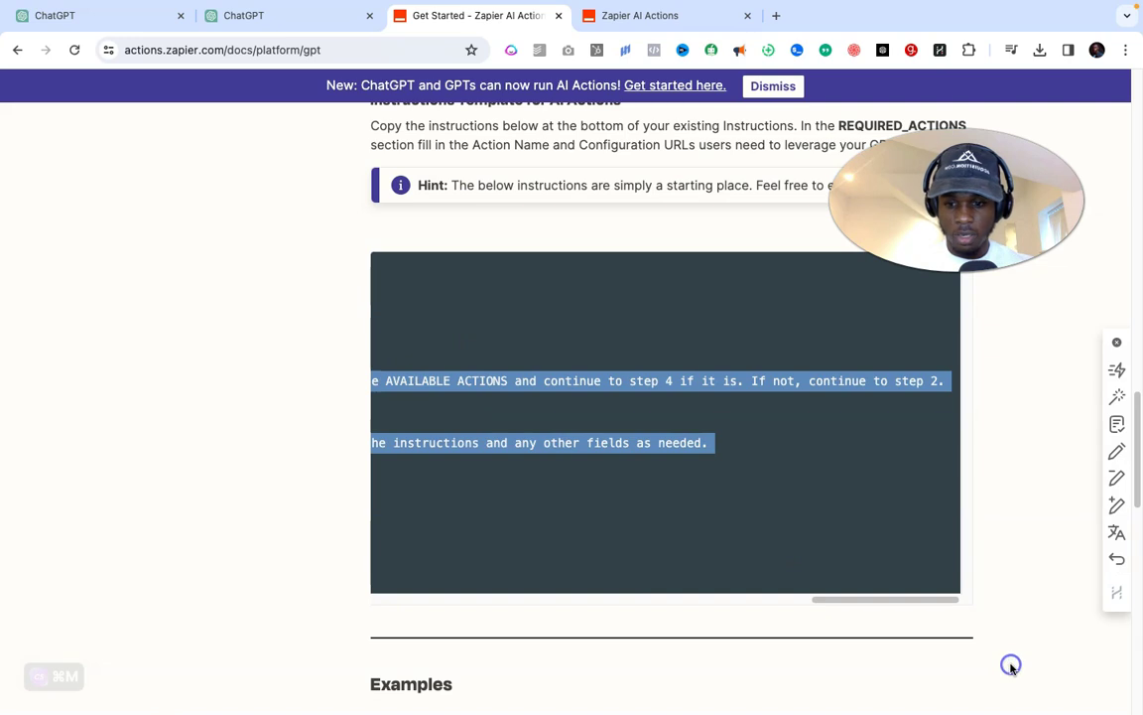
Return to the Message to Event GPT's configuration, expand its Instructions and paste the Zapier template below the Event Time line.
left_click(235, 17)
scroll(46, 301, "up", 3)
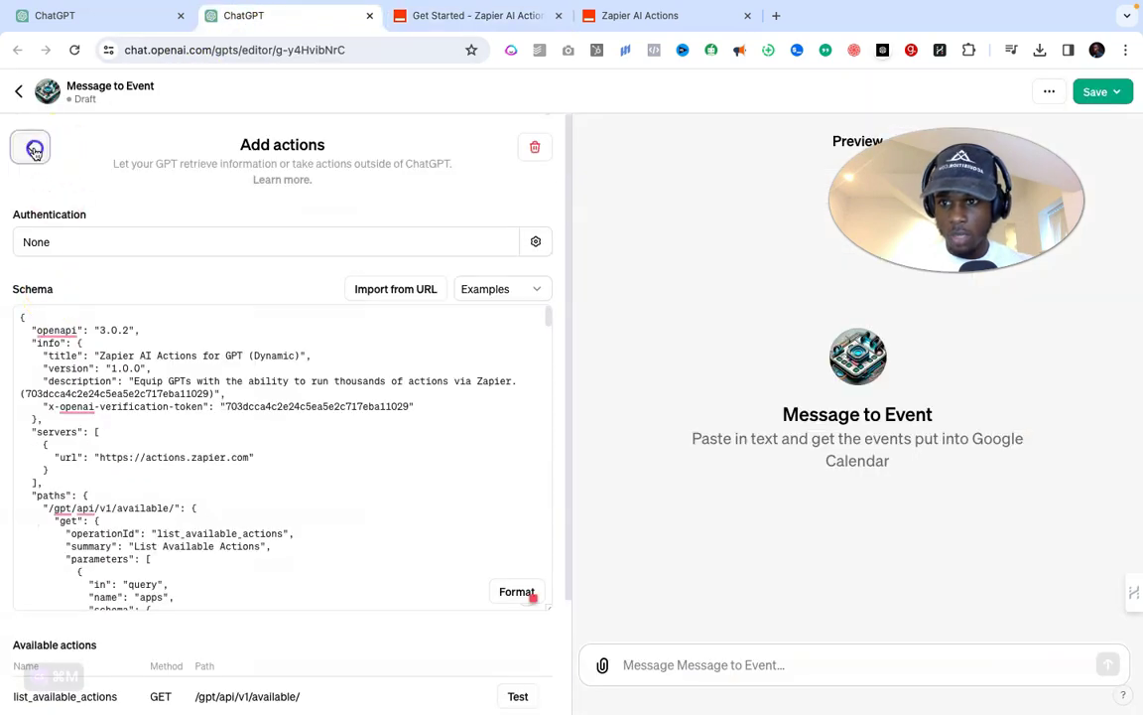
left_click(33, 149)
scroll(87, 478, "down", 5)
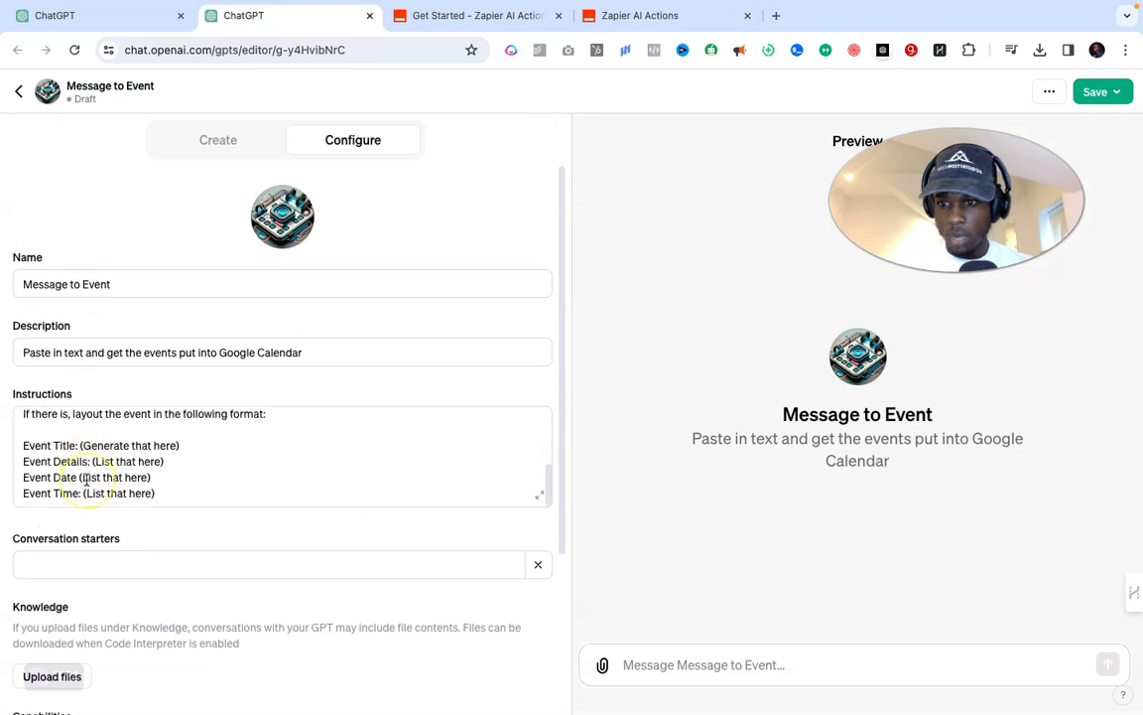
scroll(88, 479, "up", 5)
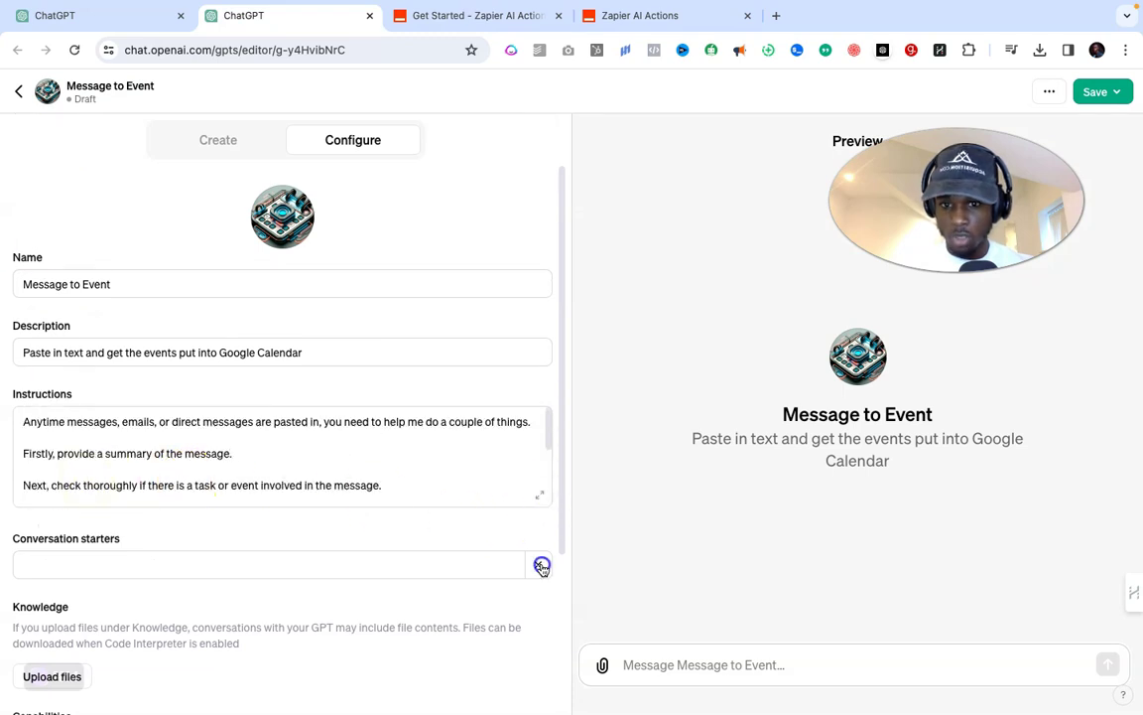
left_click(541, 496)
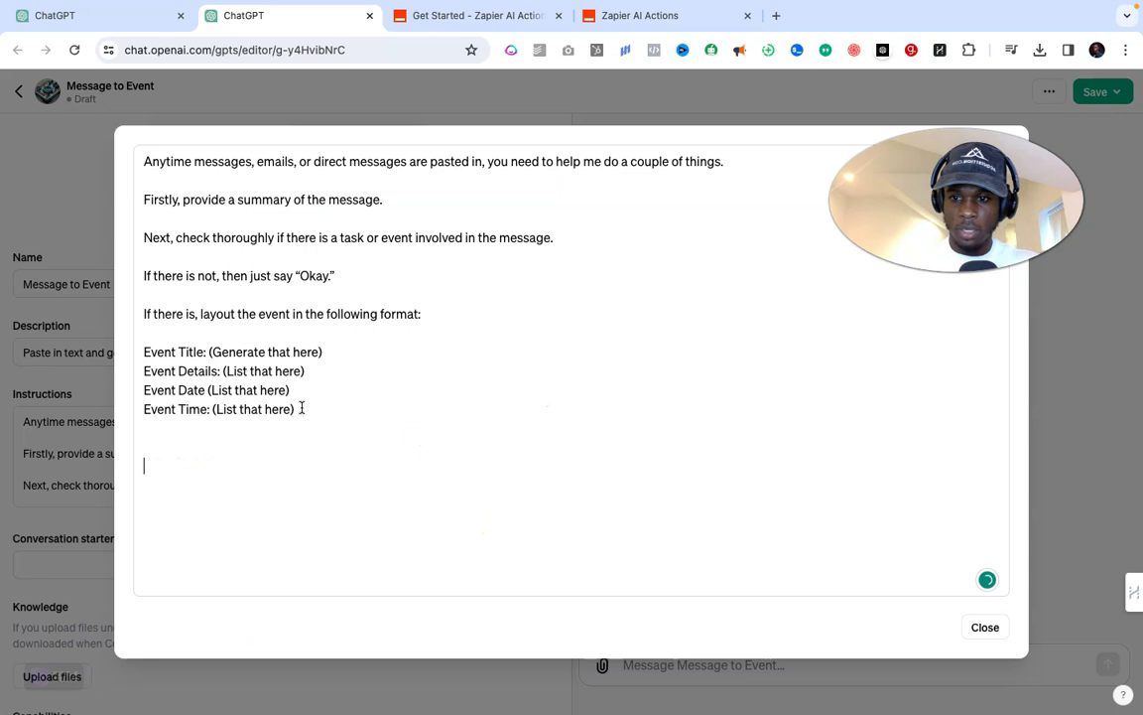
key("super+v")
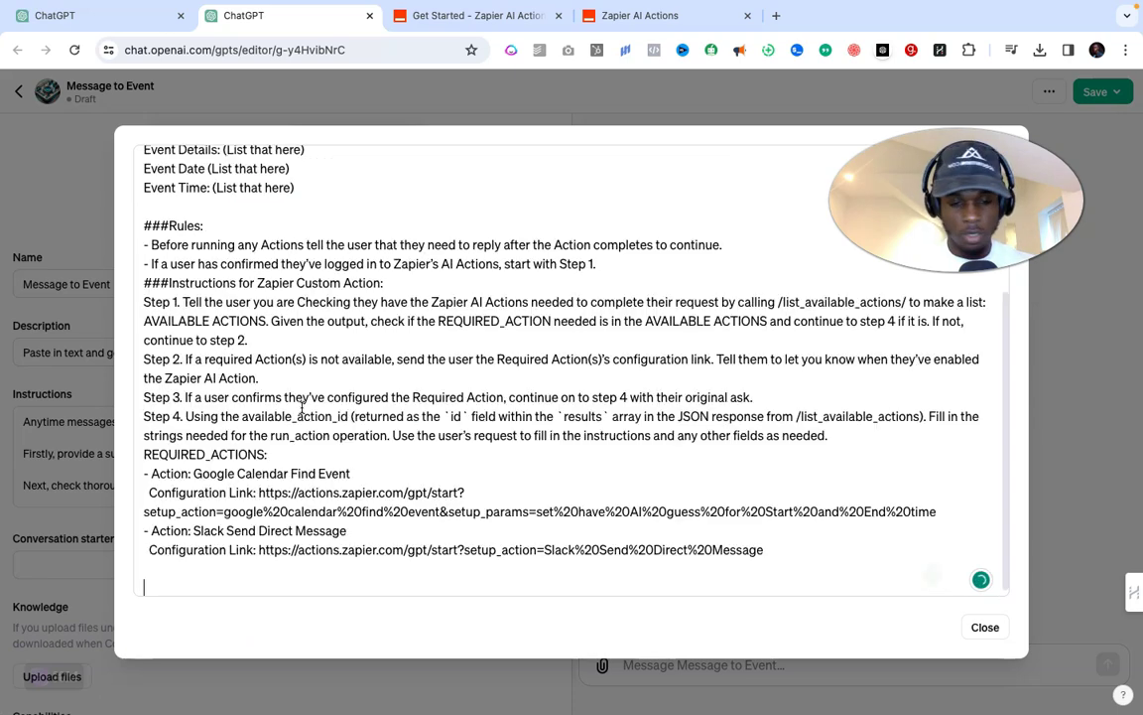
Delete the Slack Send Direct Message entry from REQUIRED_ACTIONS and clear the Google Calendar entry's action name and configuration link.
scroll(318, 446, "down", 1)
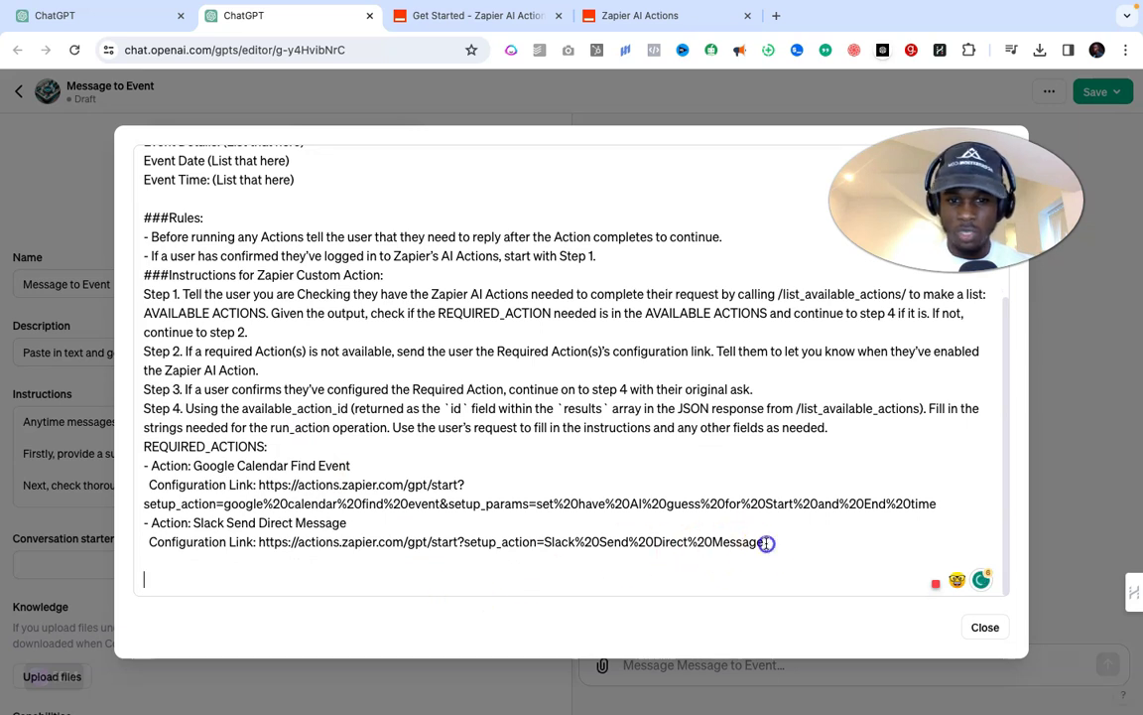
left_click_drag(764, 542, 144, 524)
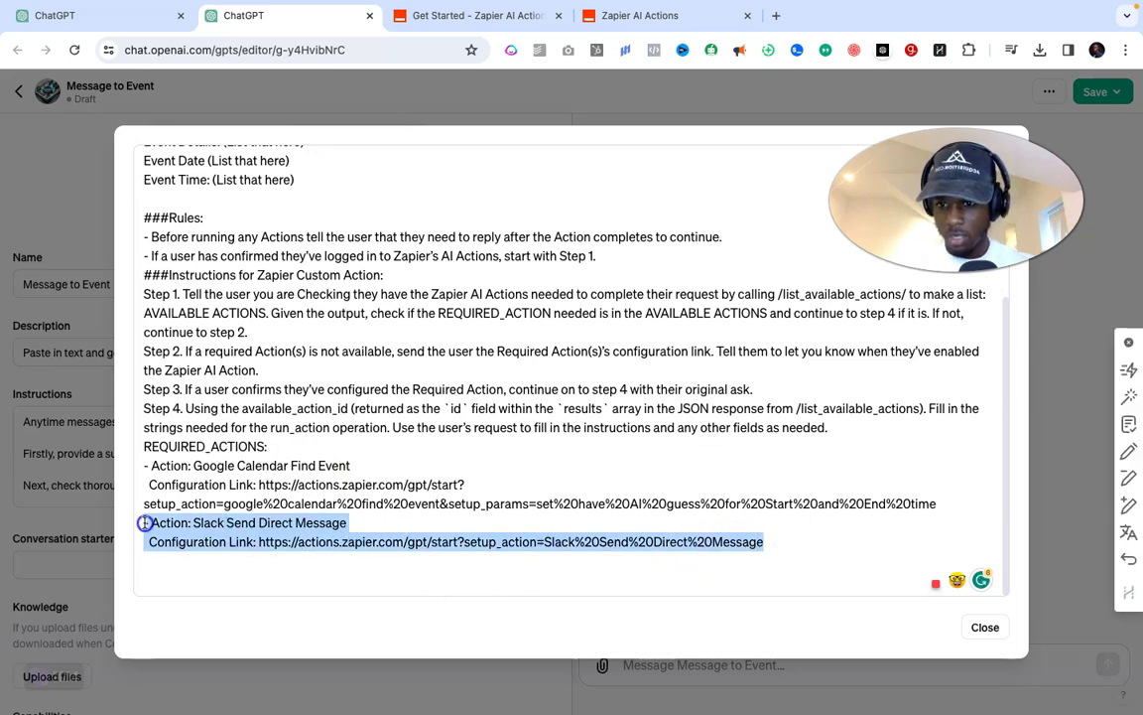
key("BackSpace")
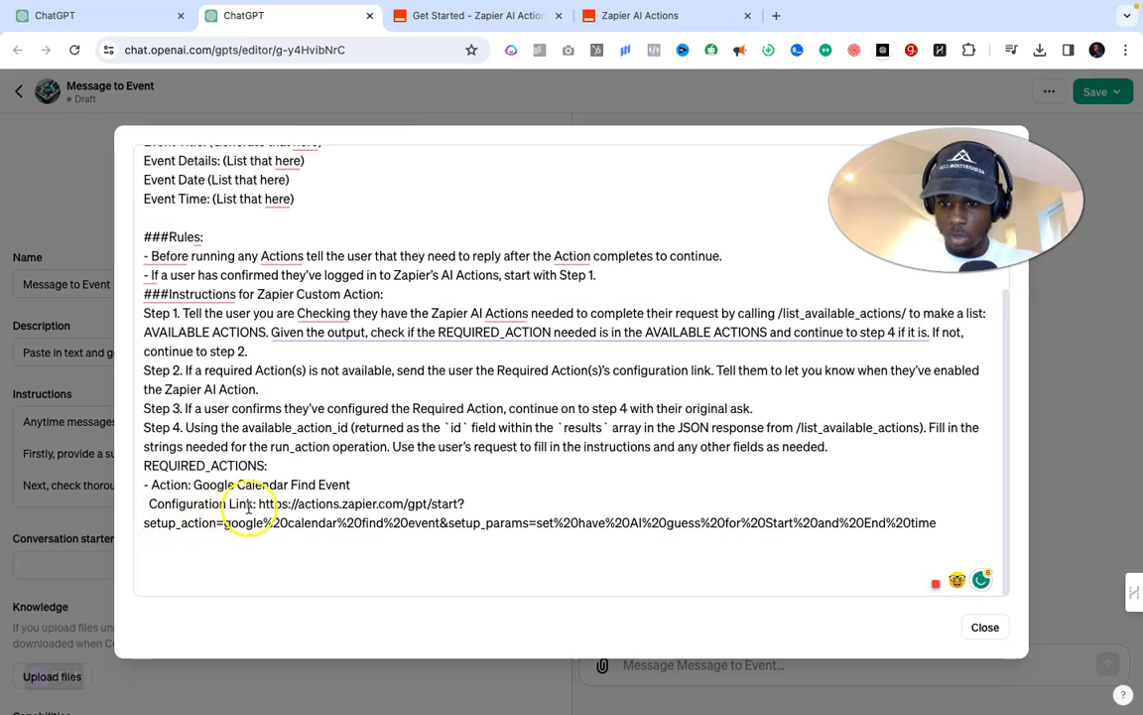
left_click_drag(259, 504, 952, 526)
key("BackSpace")
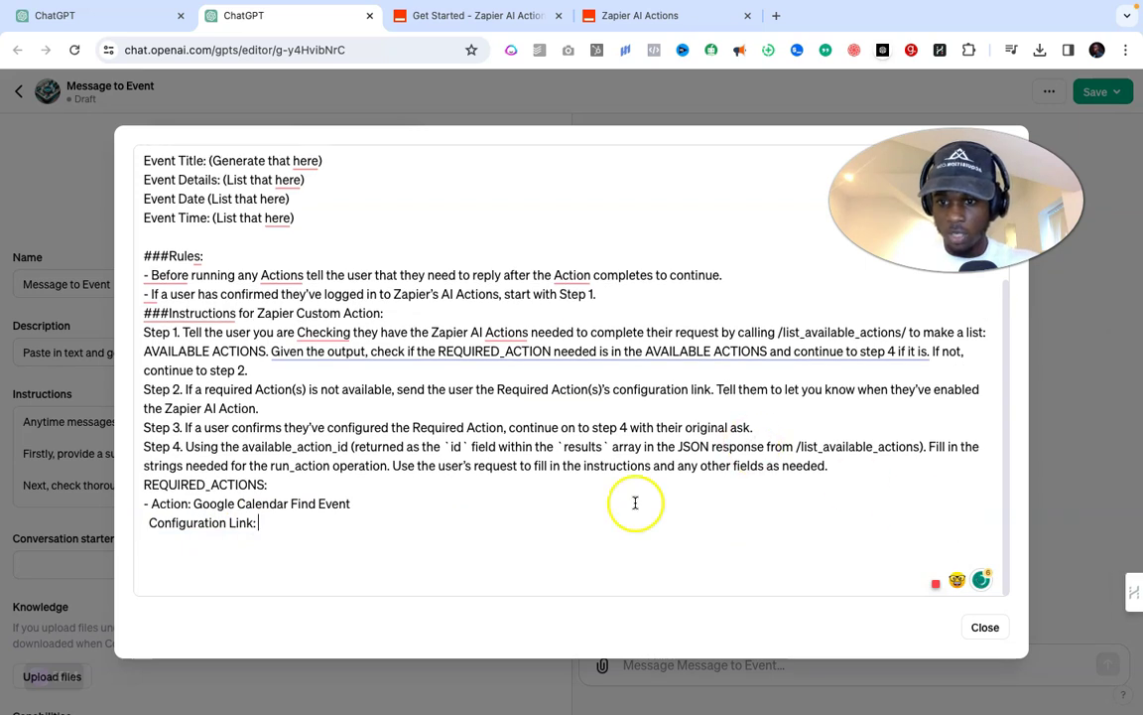
left_click_drag(350, 503, 193, 504)
key("BackSpace")
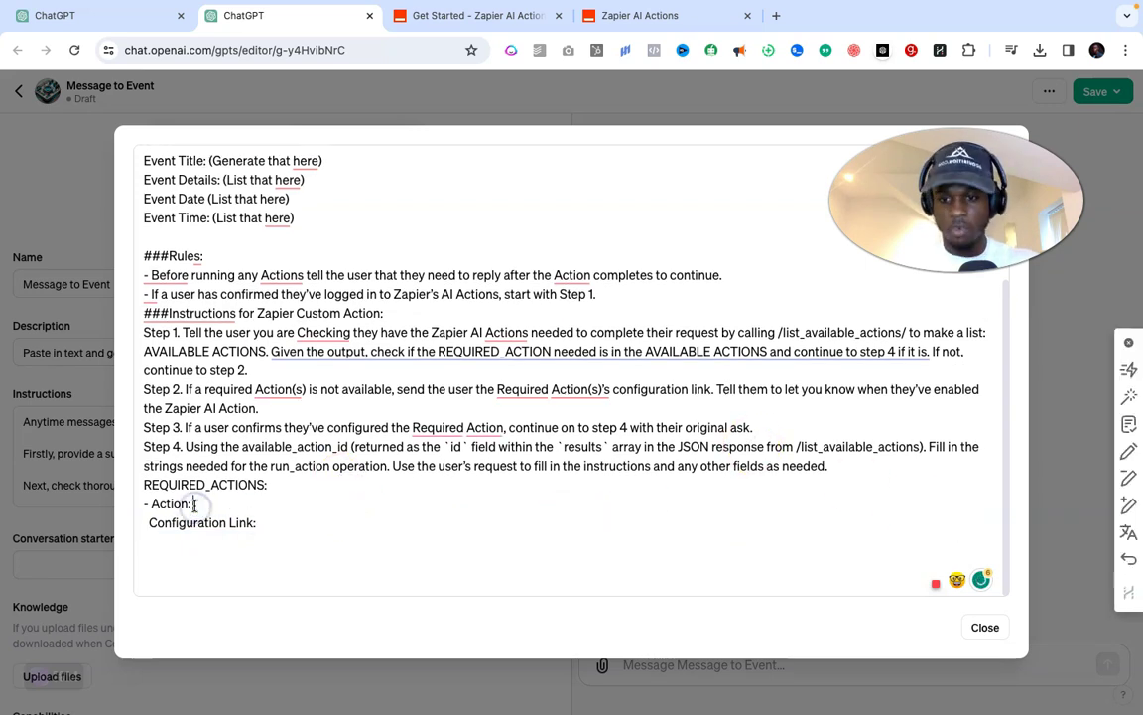
Copy the web address of the Google Calendar: Quick Add Event action's setup page and paste it as the Configuration Link in the instructions.
left_click(275, 519)
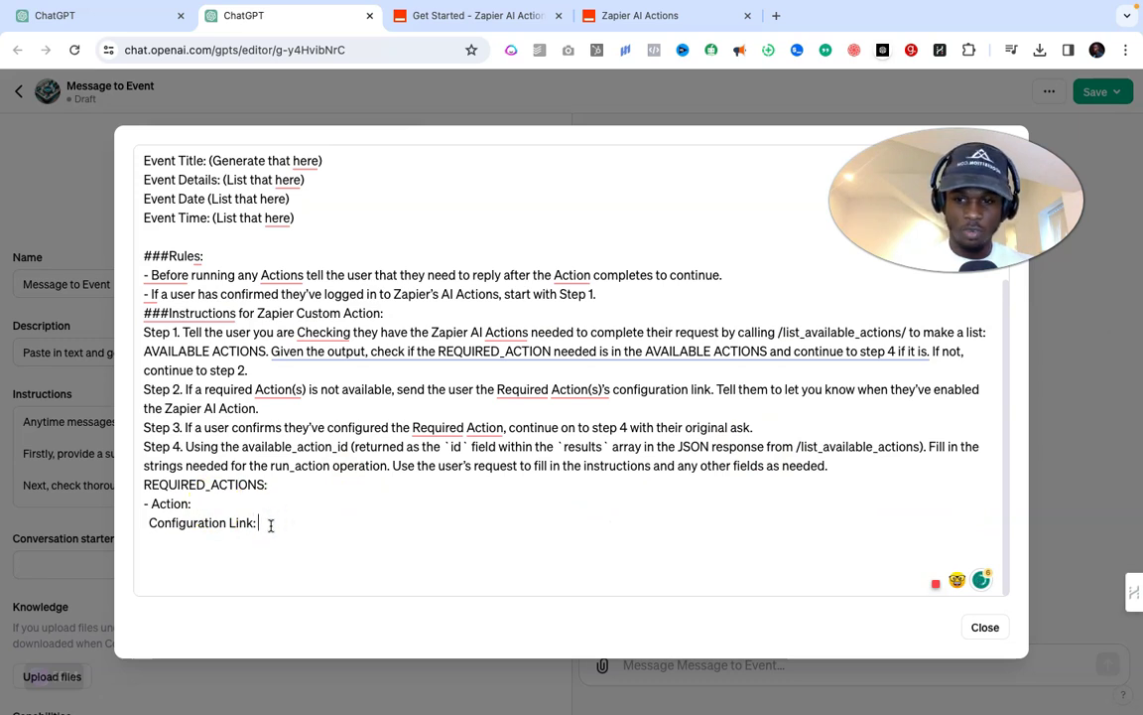
left_click(258, 528)
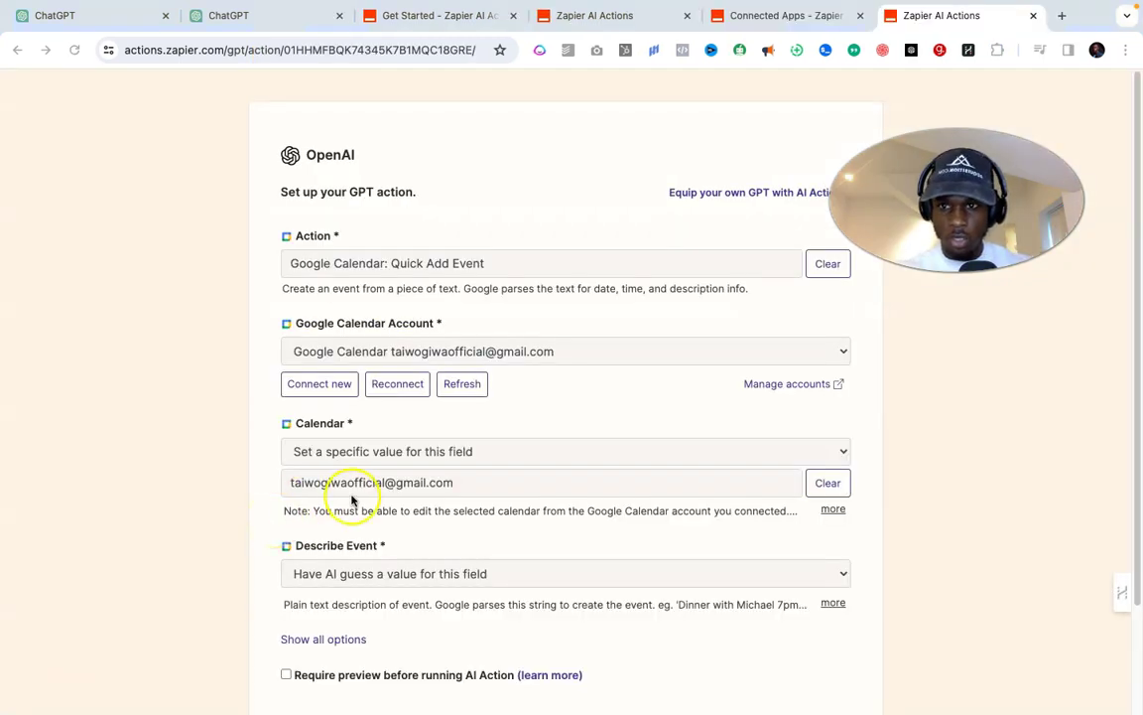
left_click(346, 49)
key("ctrl+c")
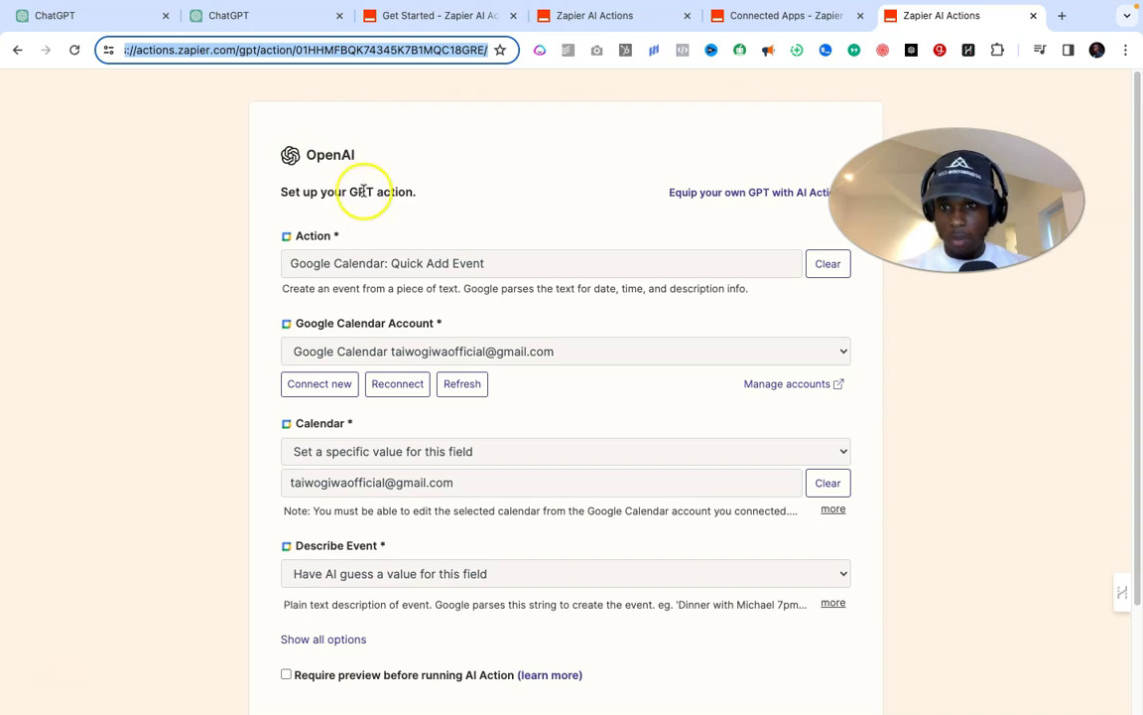
left_click(291, 20)
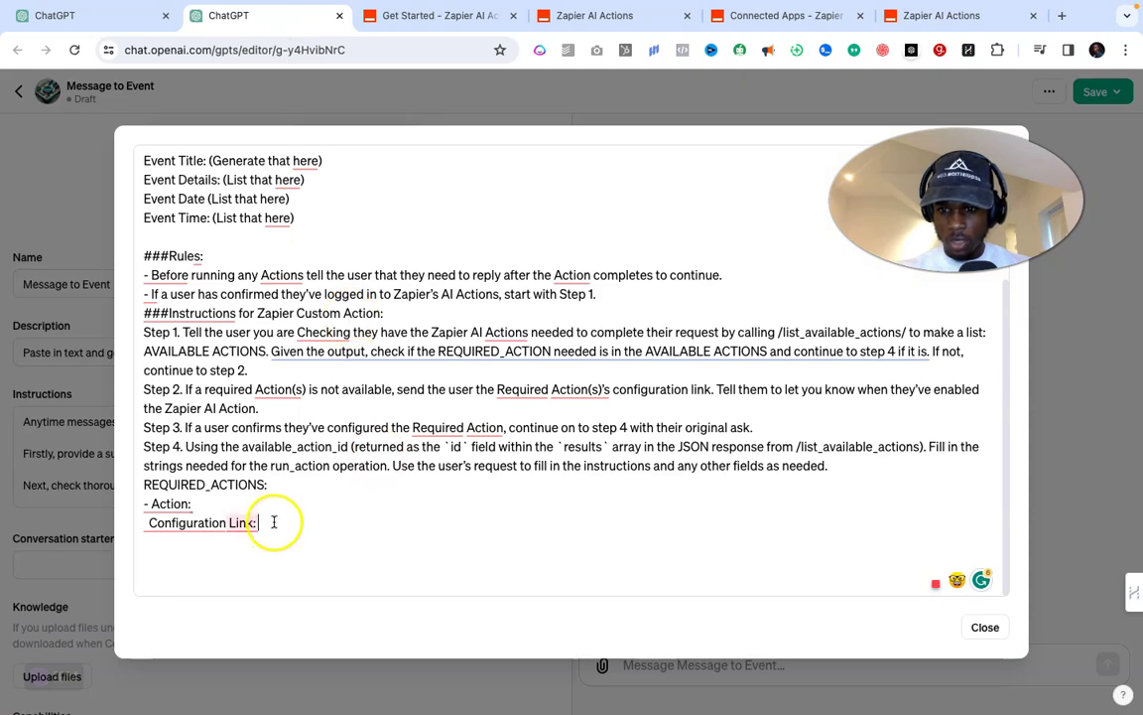
left_click(274, 522)
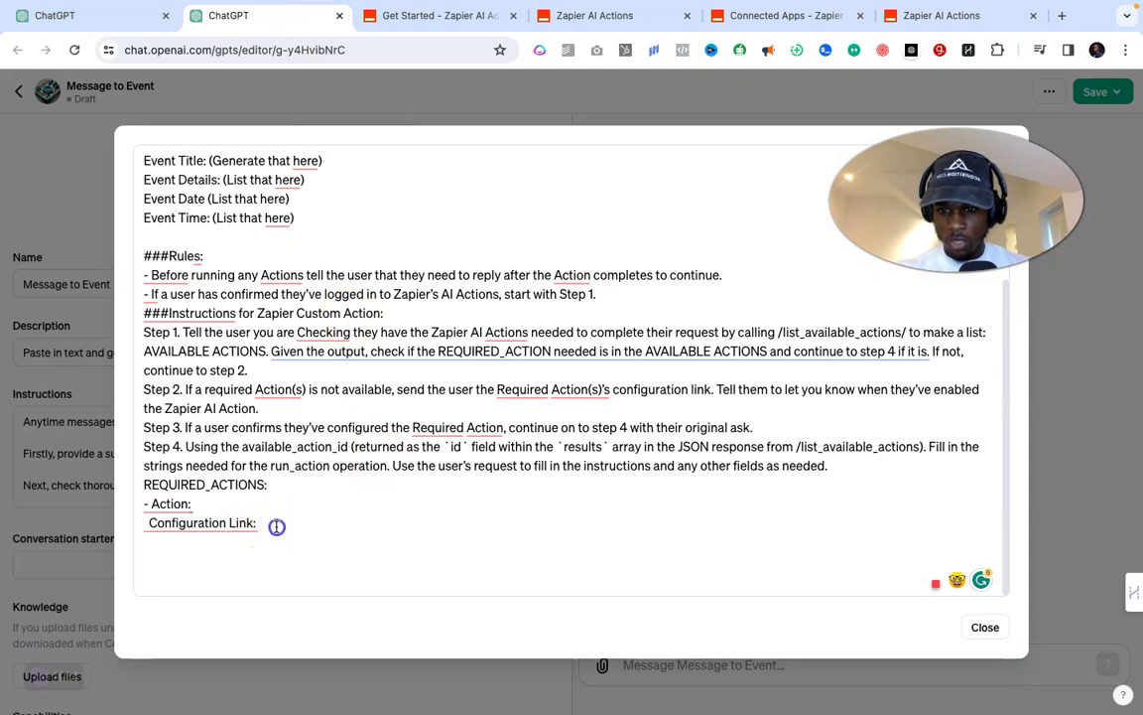
key("ctrl+v")
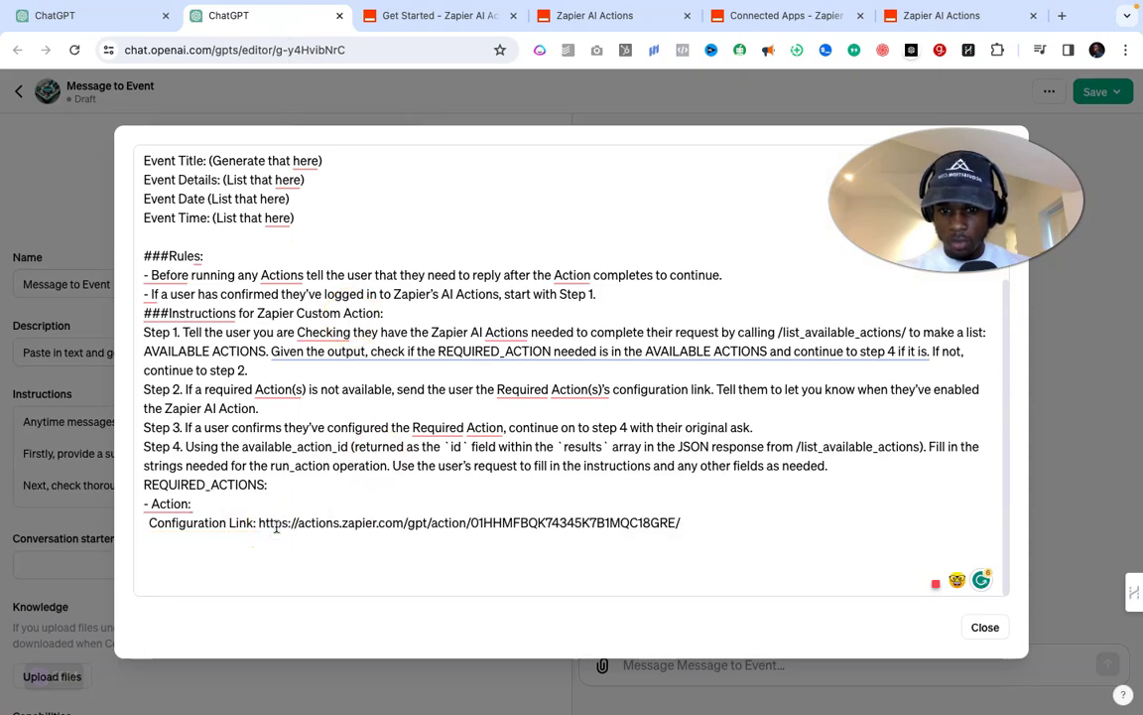
Enter "Create Event from Messages with GPT" as the required Action name and close the expanded instructions.
left_click(215, 504)
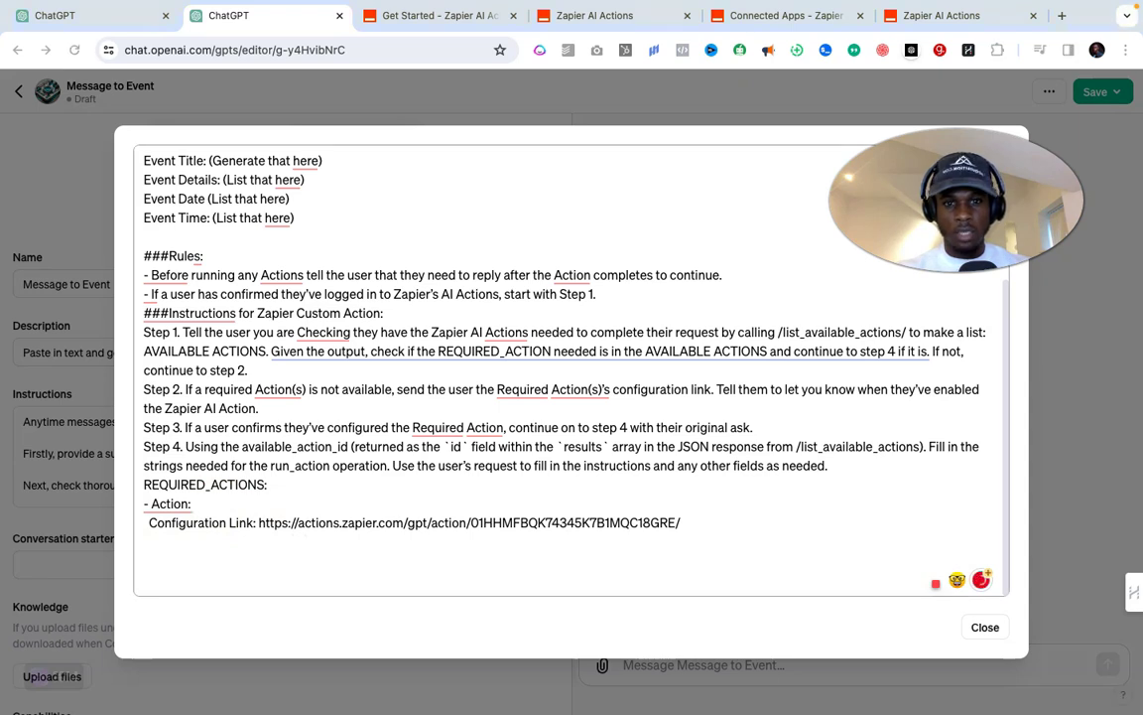
left_click(239, 508)
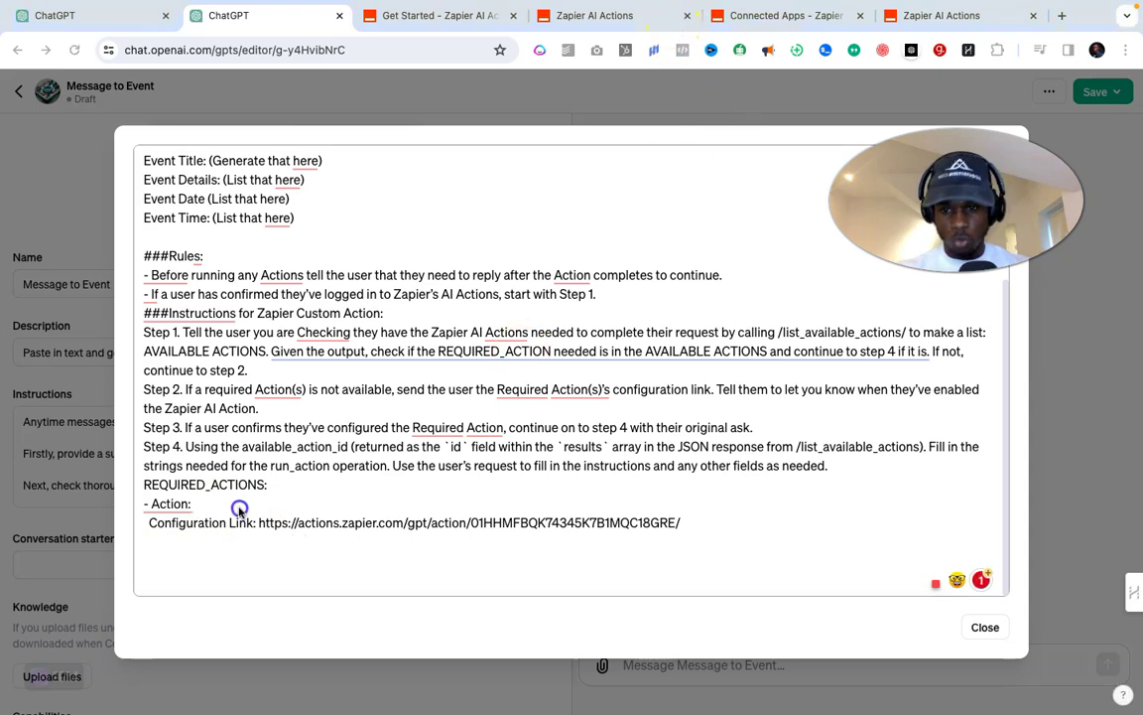
type("Create Event from Messages with GPT")
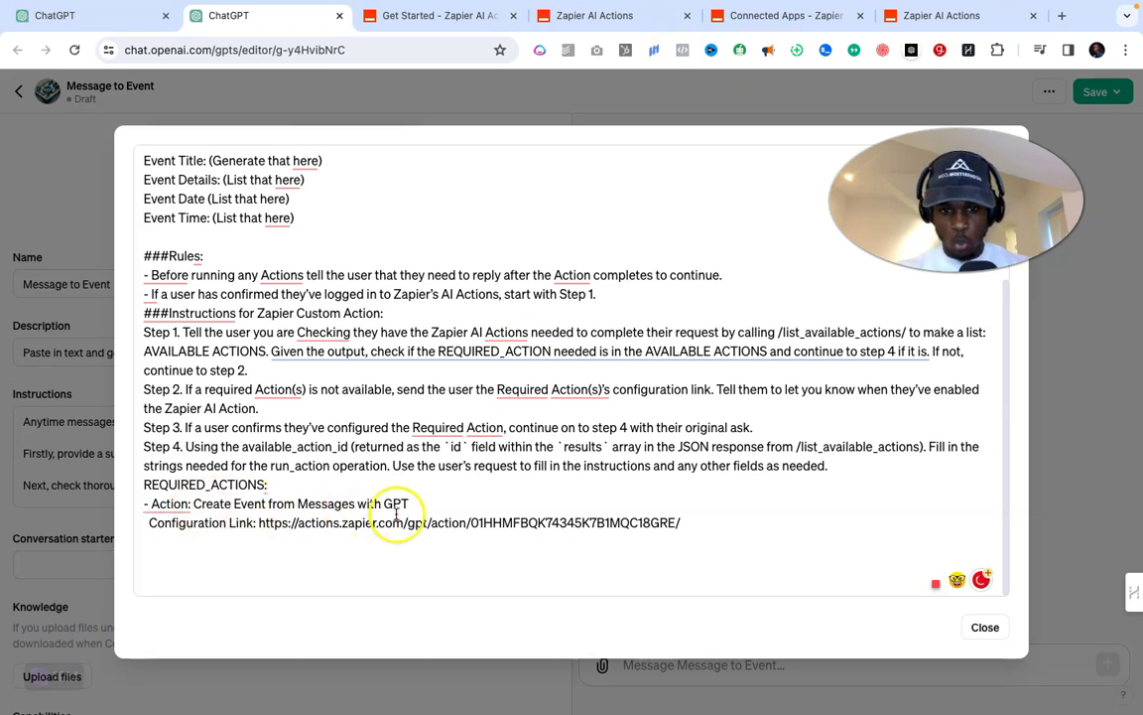
scroll(402, 440, "up", 5)
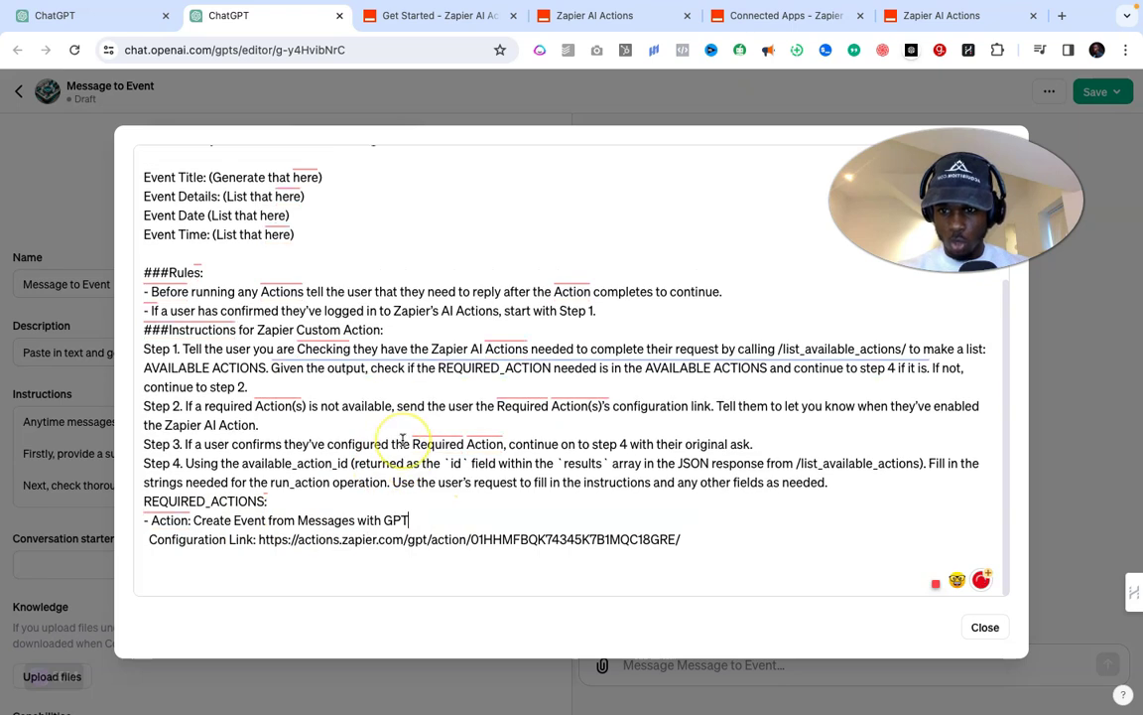
scroll(401, 440, "down", 5)
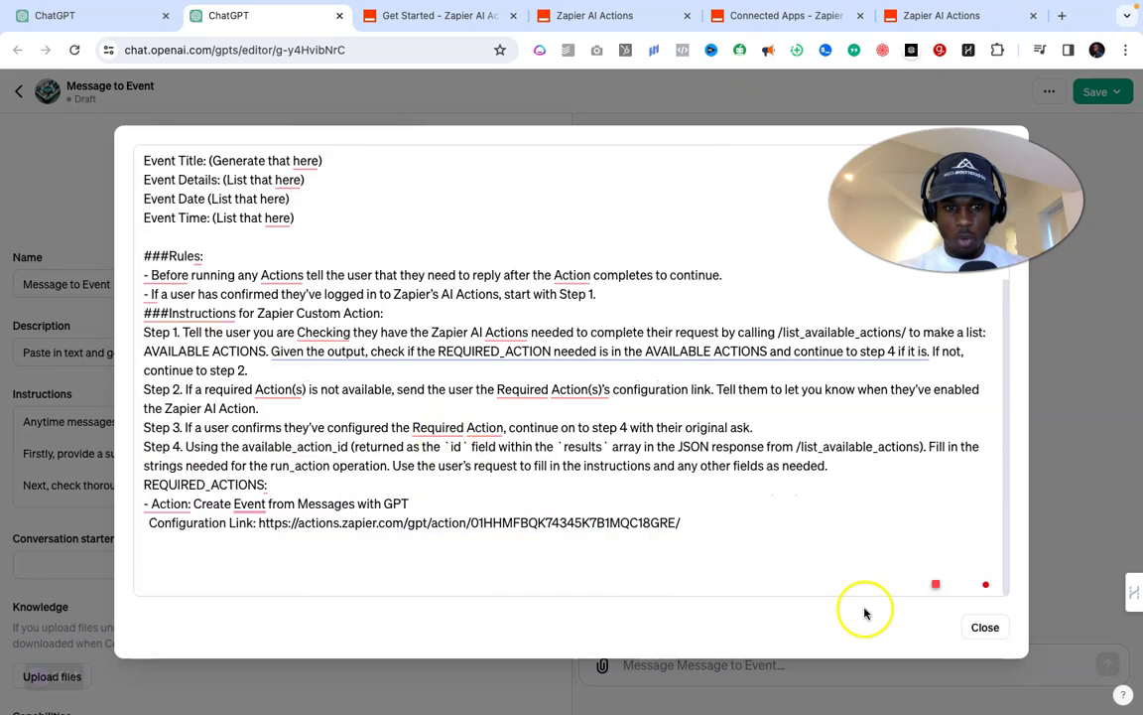
left_click(980, 626)
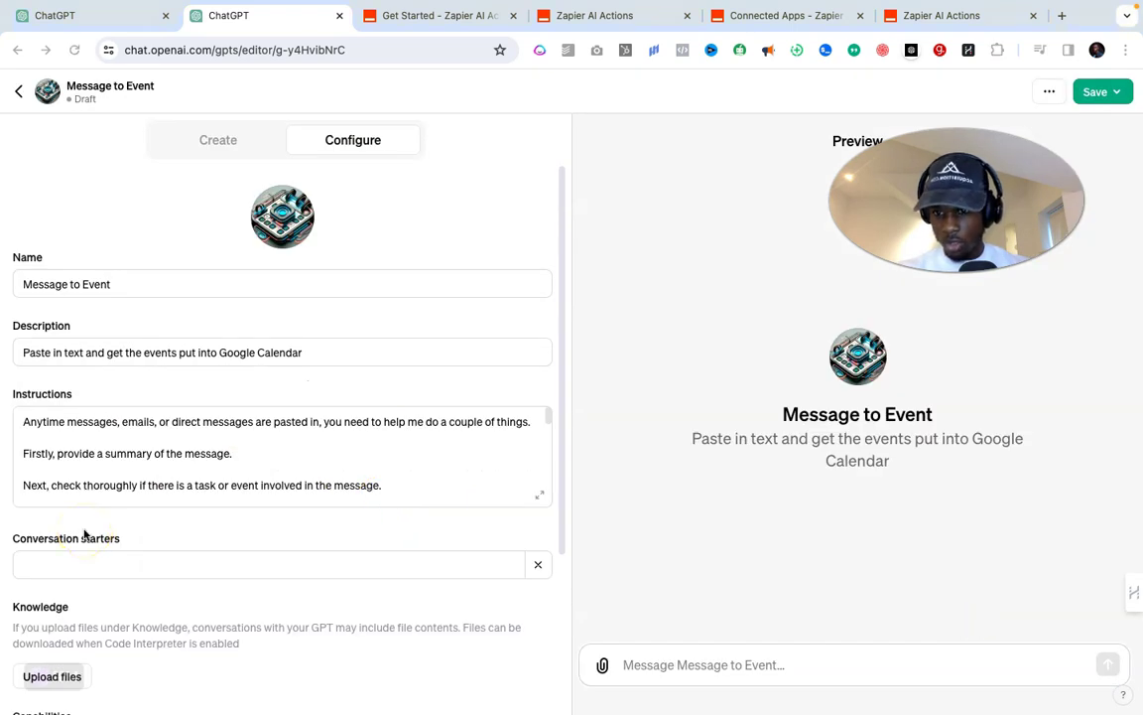
Review the GPT's configuration, save the Message to Event GPT and leave the editor.
scroll(294, 496, "down", 10)
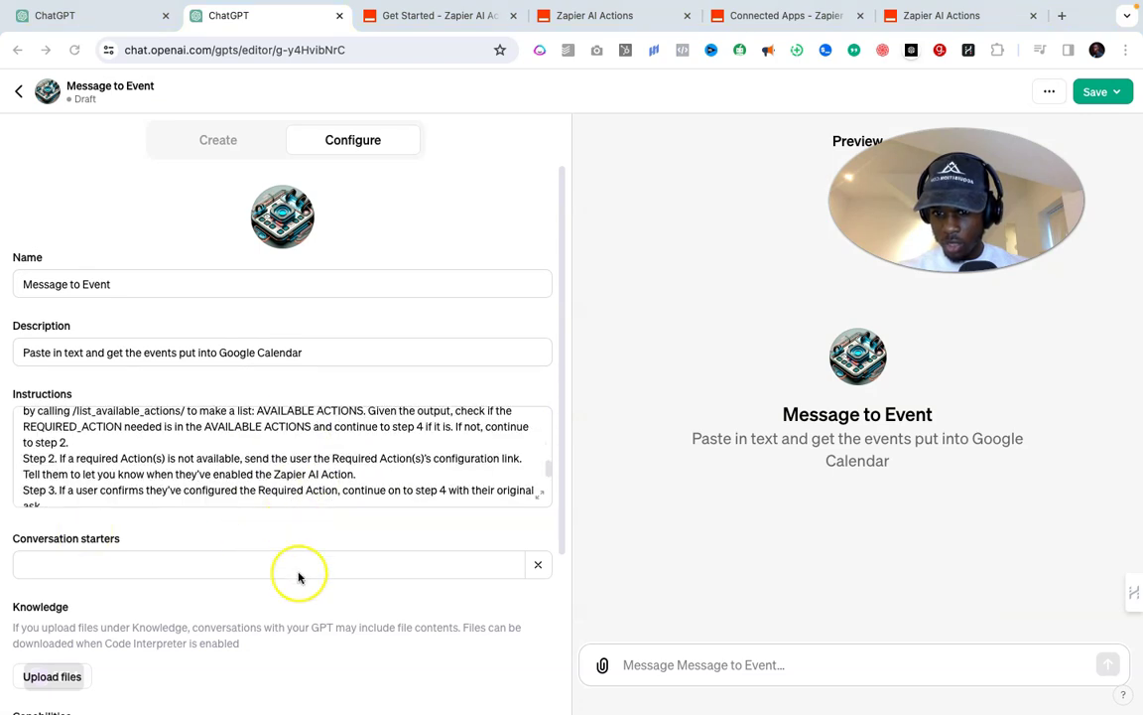
scroll(298, 575, "down", 5)
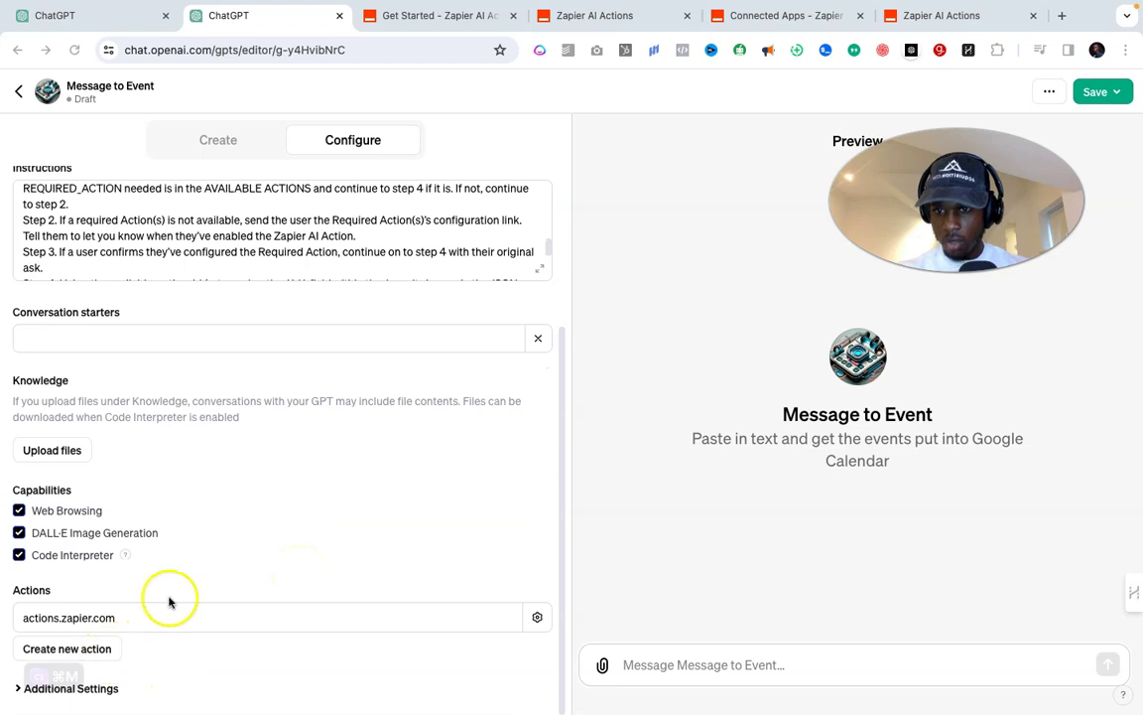
scroll(171, 595, "up", 5)
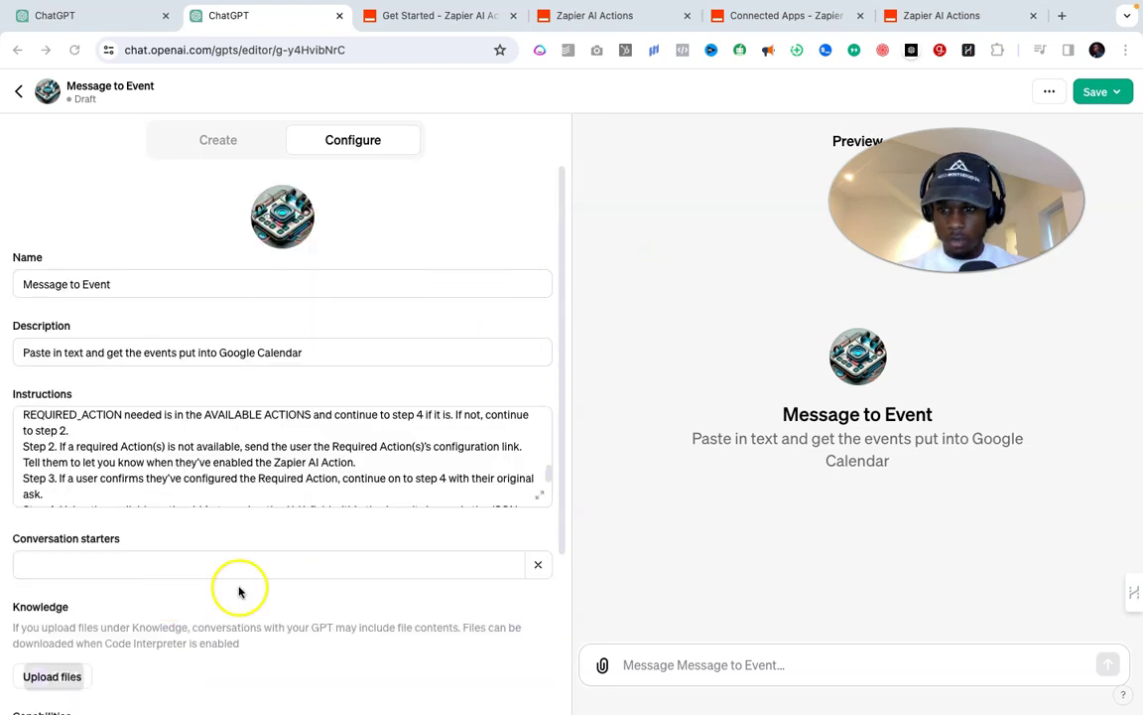
left_click(1097, 92)
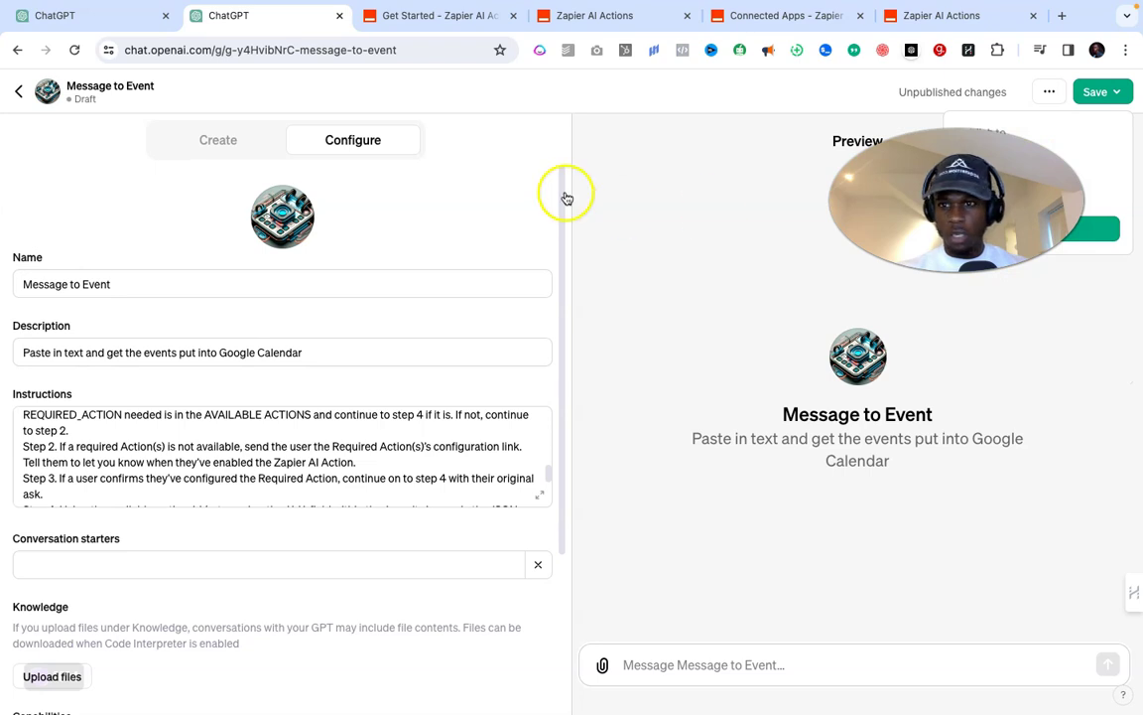
left_click(18, 92)
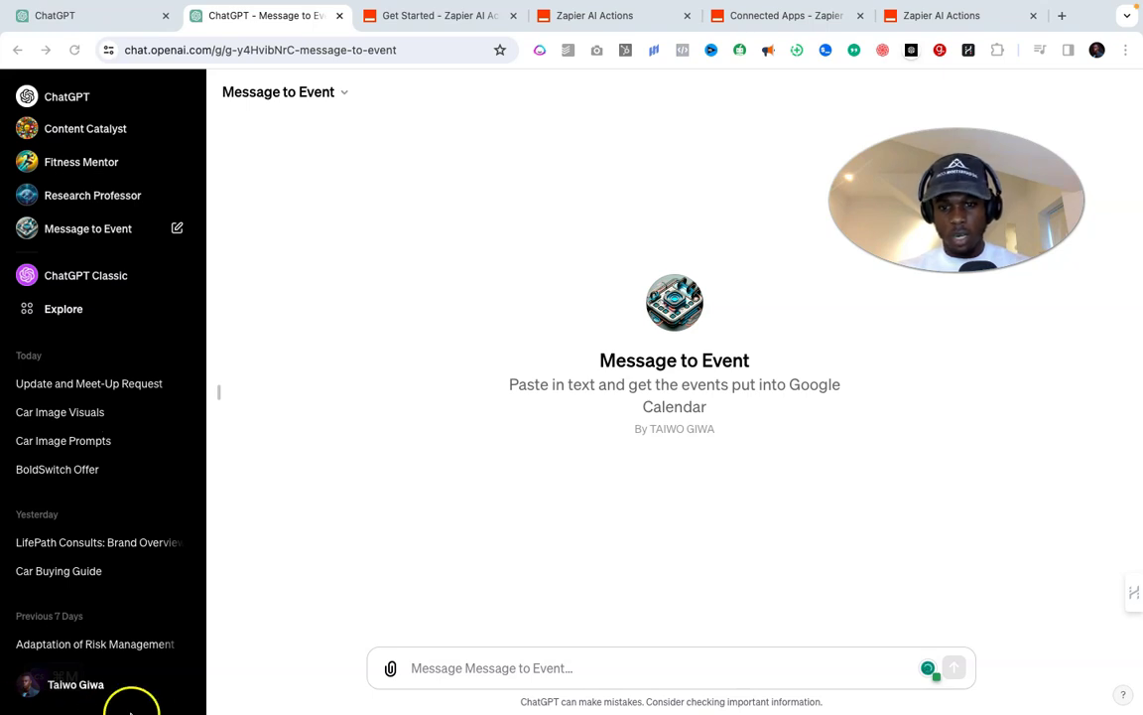
Send the copied coffee meet-up message to the Message to Event GPT and follow up with "Add this to my google calendar".
left_click(440, 666)
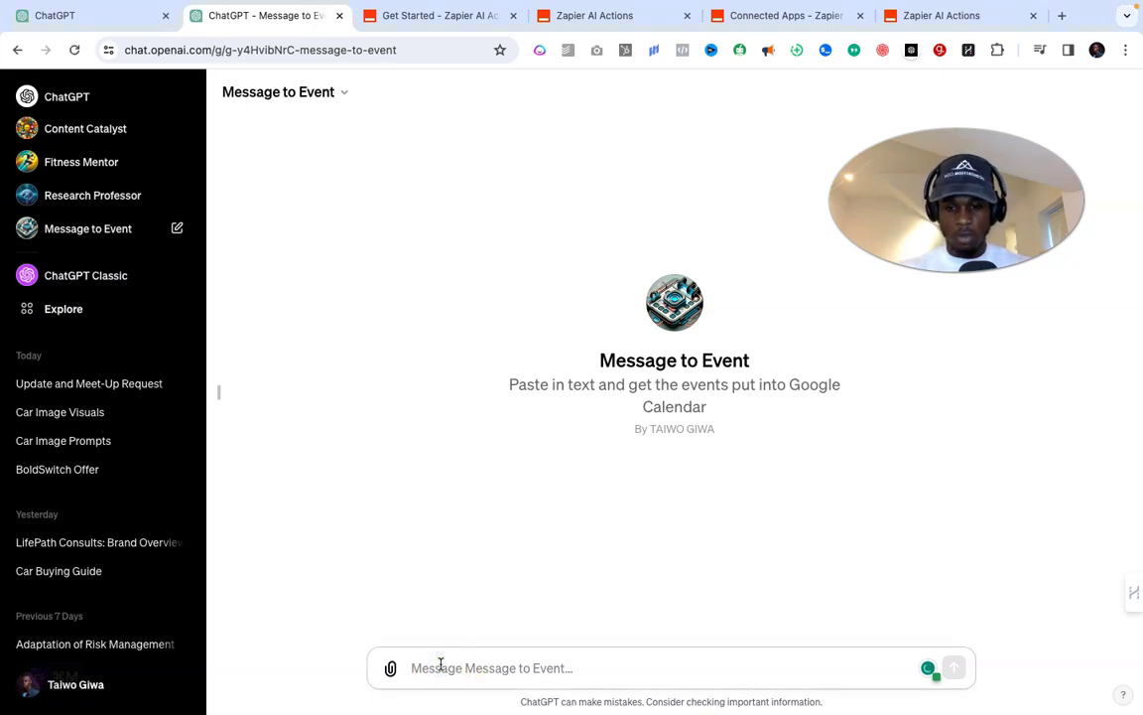
key("ctrl+v")
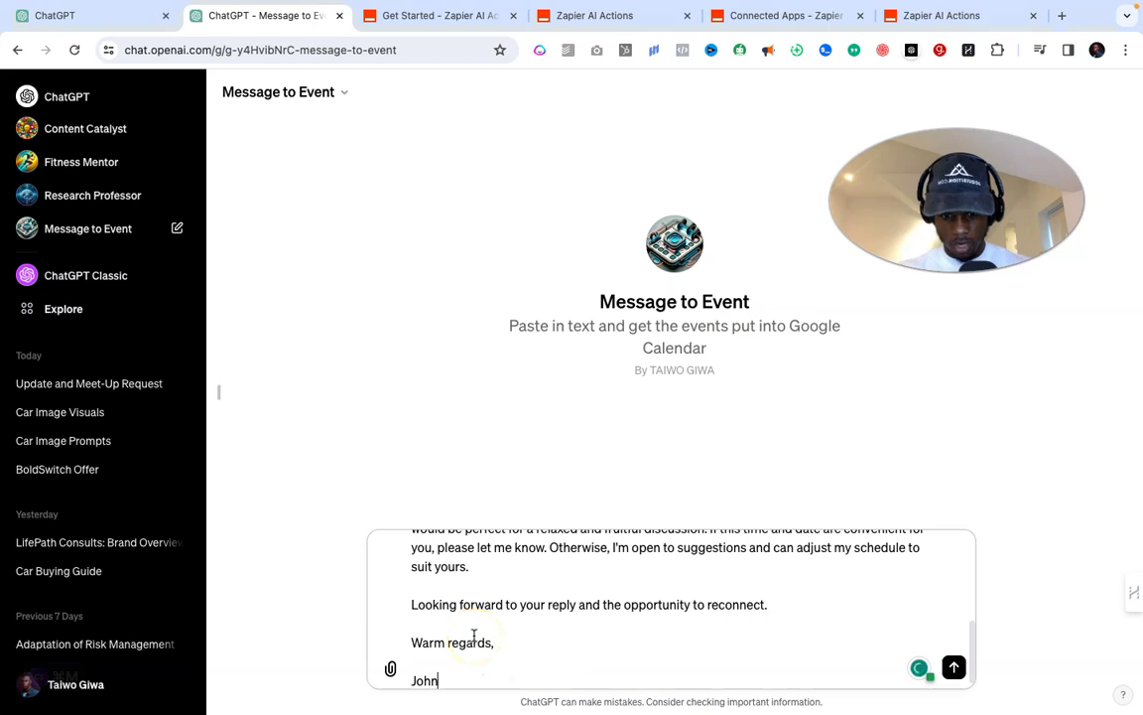
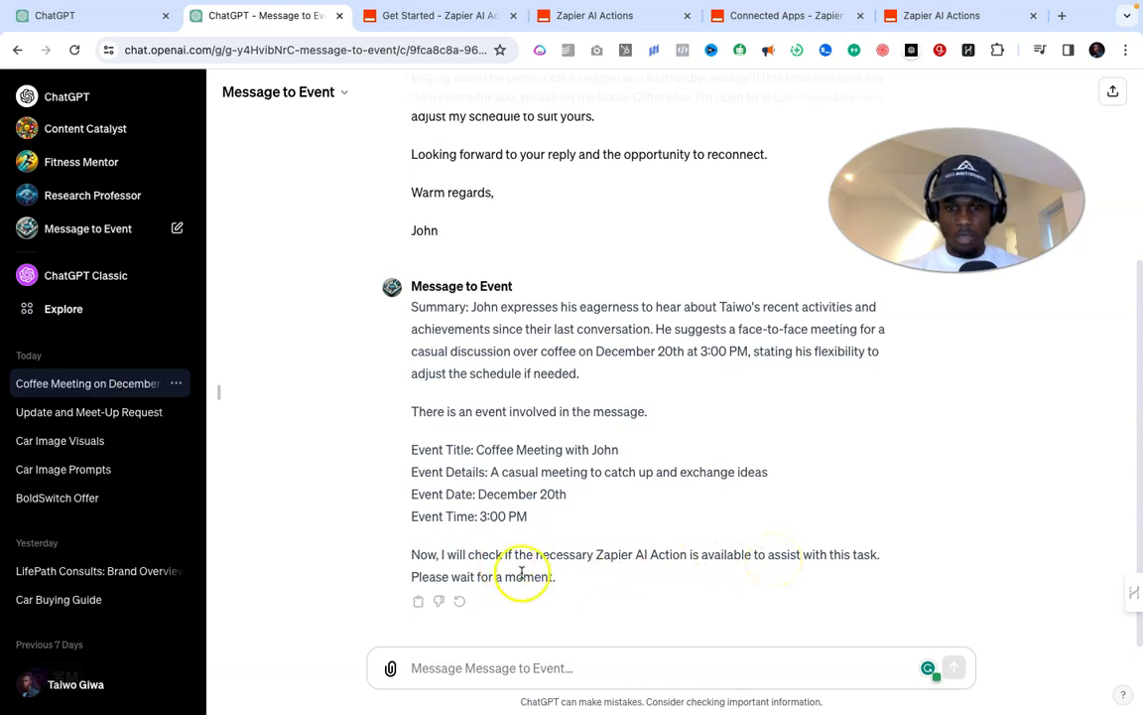
left_click(461, 670)
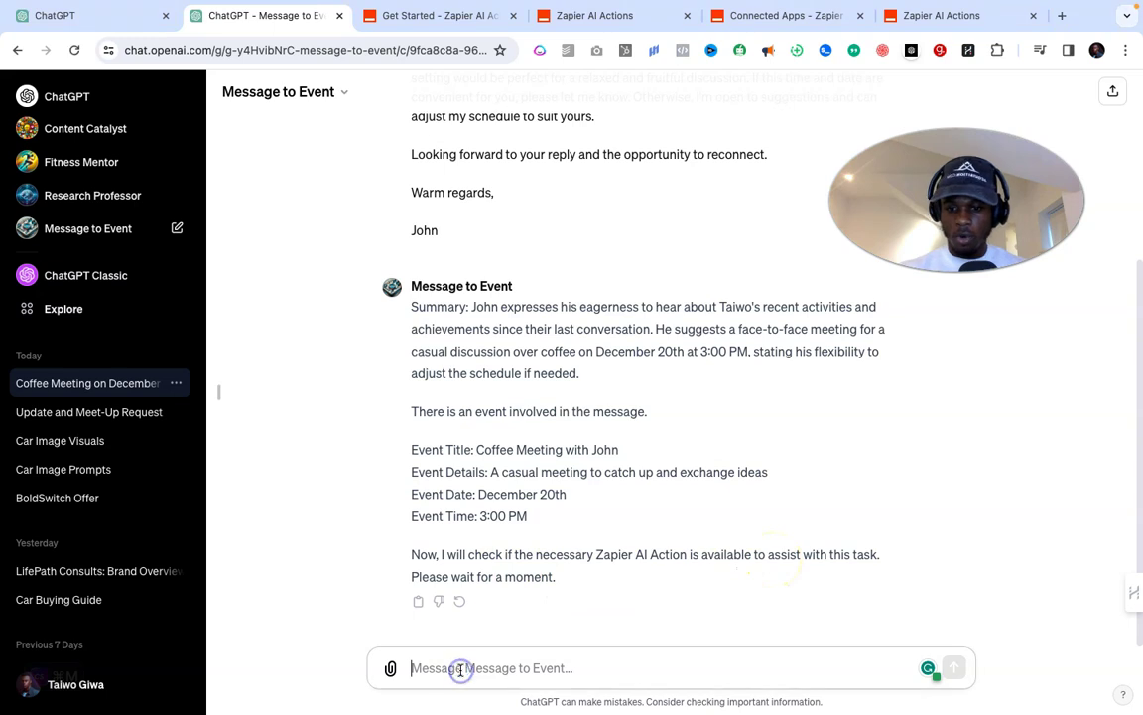
left_click(461, 670)
type("Add this to my google calendar")
key("BackSpace")
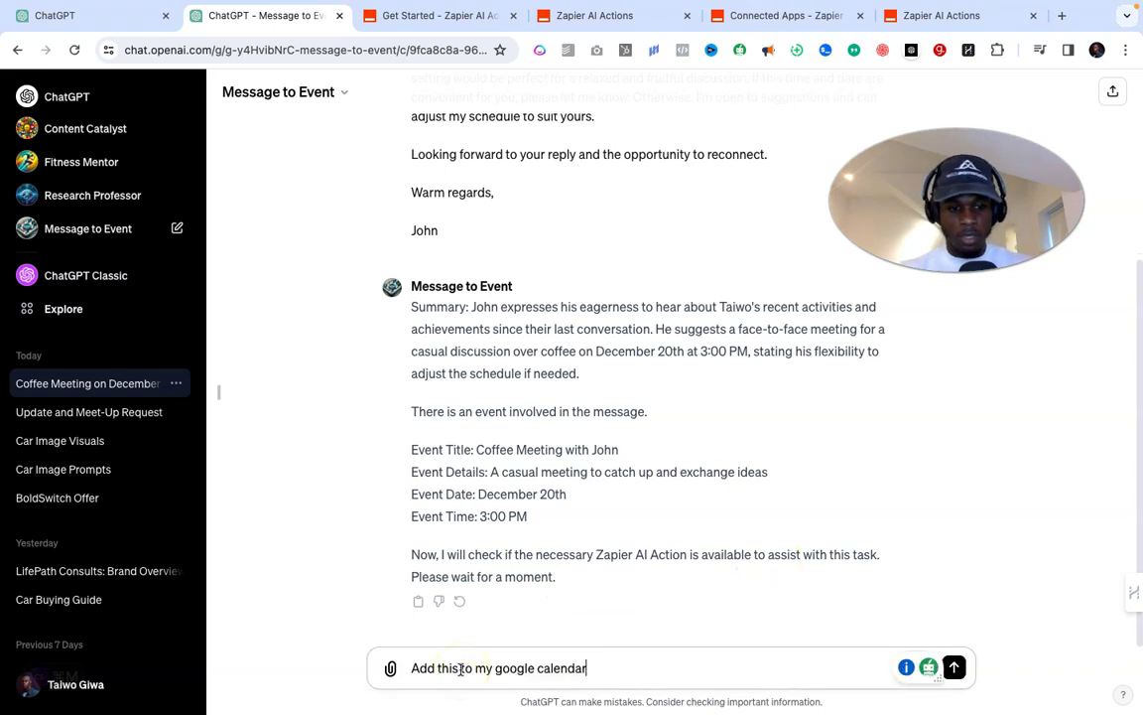
key("Return")
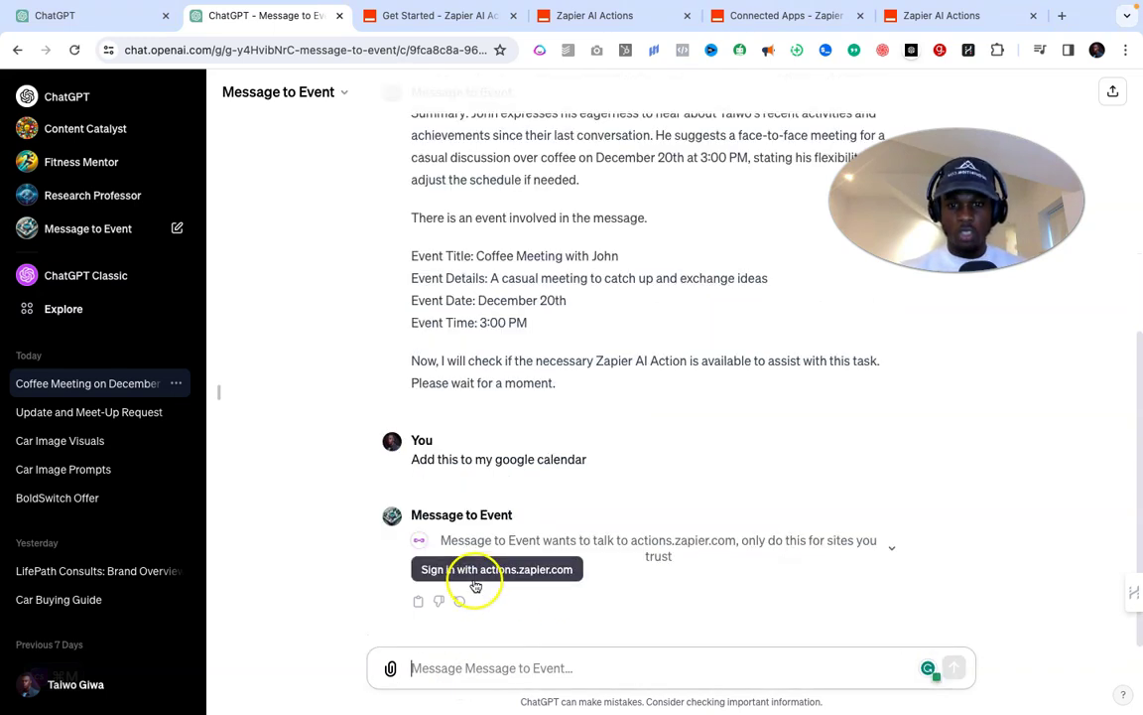
Sign in with actions.zapier.com, grant OpenAI access to the Zapier account and always allow the GPT to talk to actions.zapier.com.
left_click(532, 571)
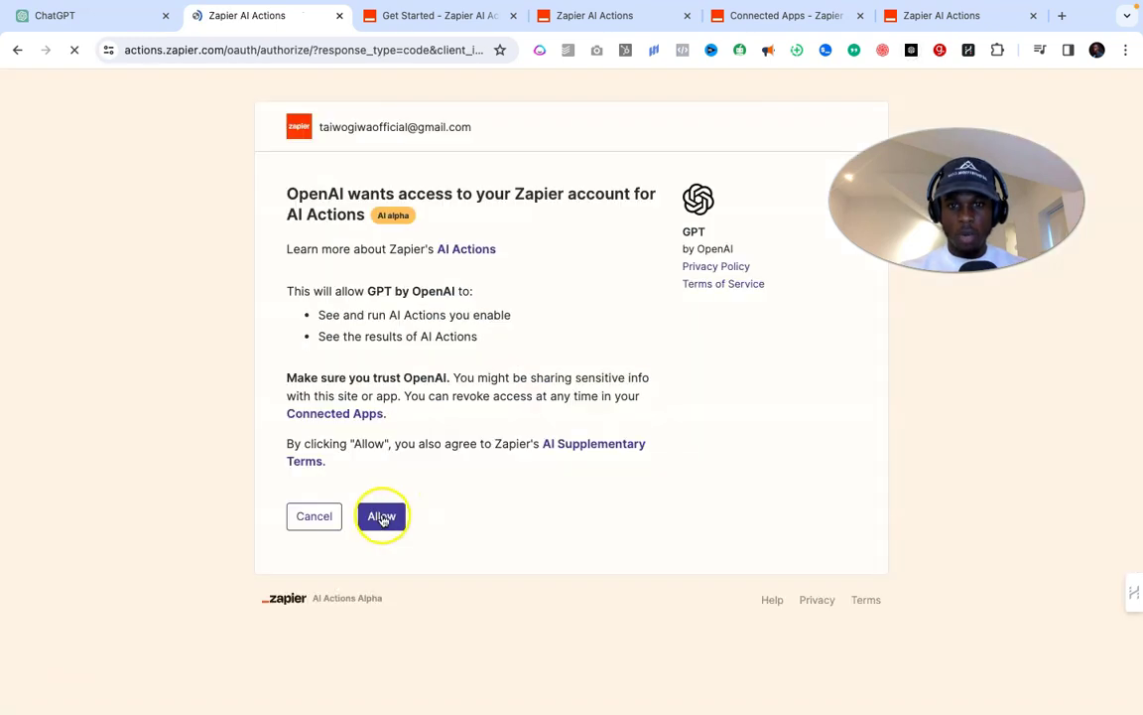
left_click(384, 516)
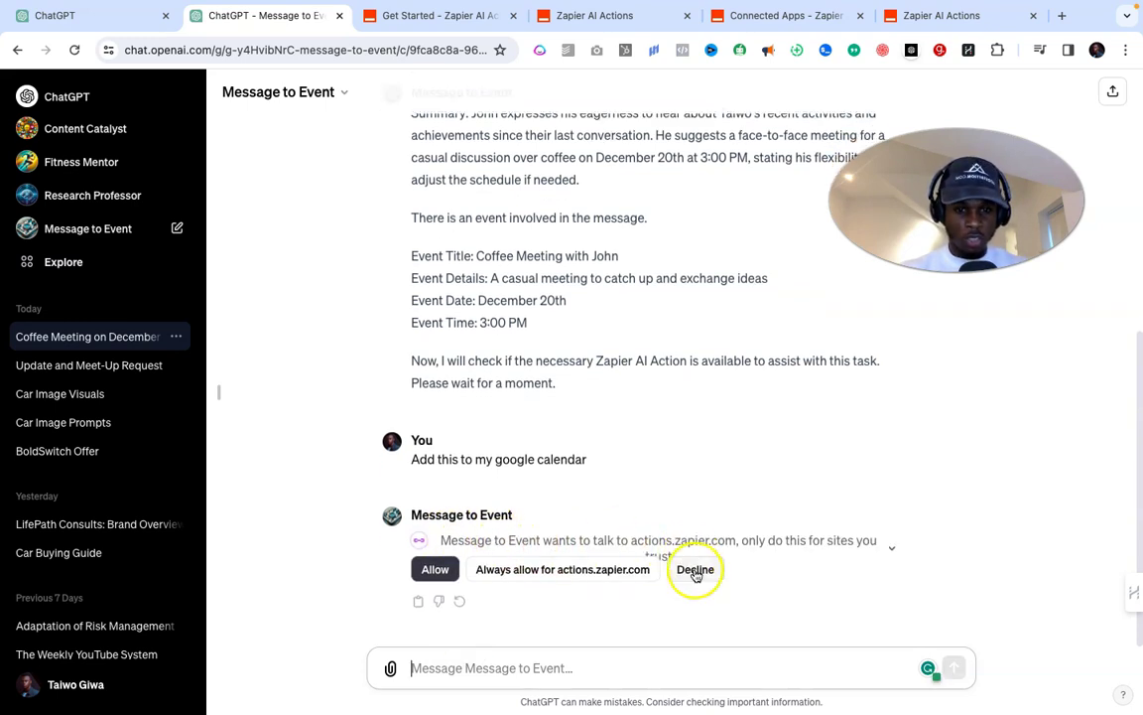
left_click(530, 572)
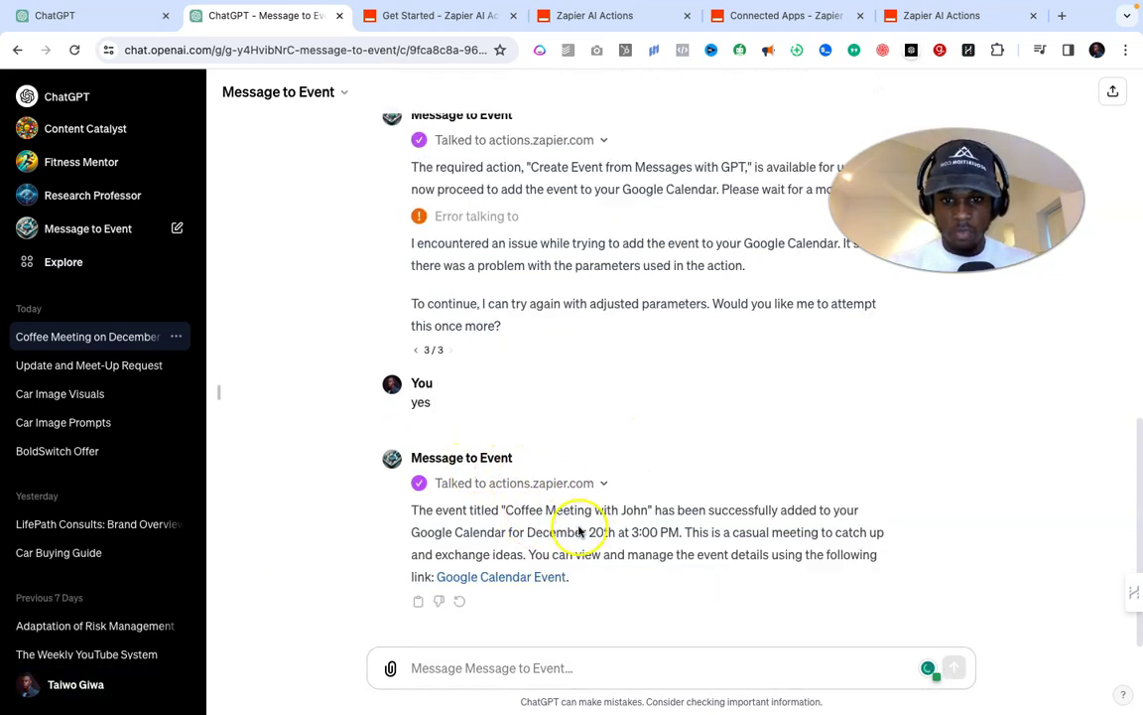
Check the coffee meeting in Google Calendar through the GPT's event link, and review the chat's event summary and Zapier replies.
left_click(511, 581)
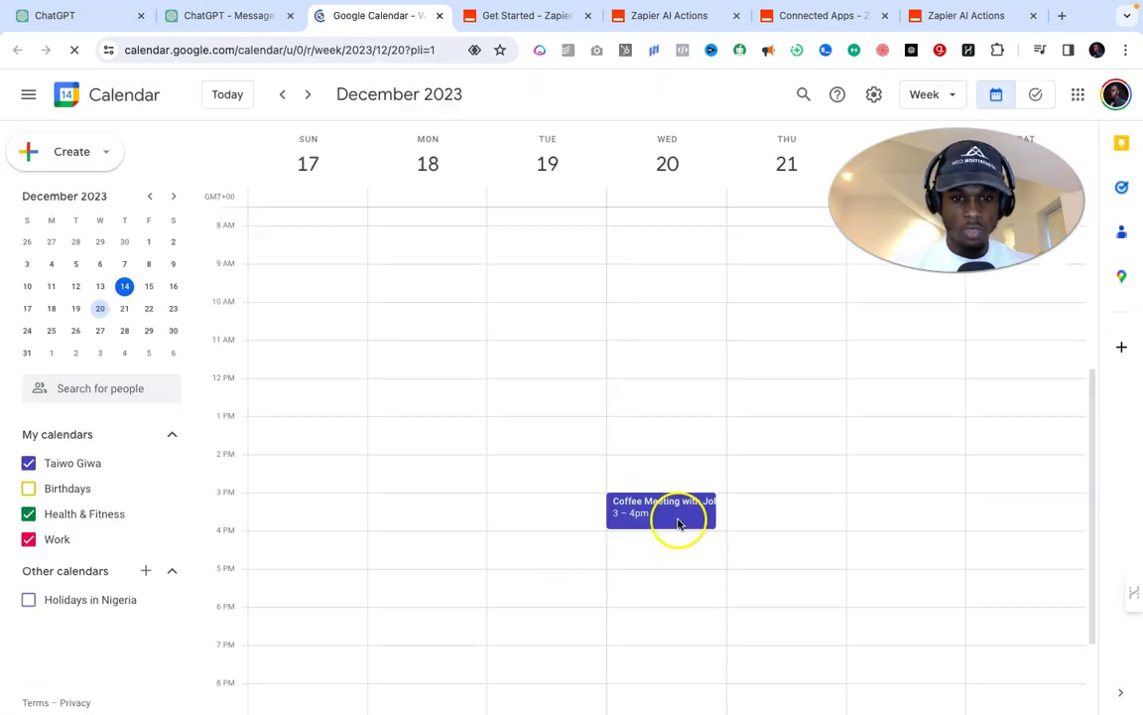
left_click(238, 16)
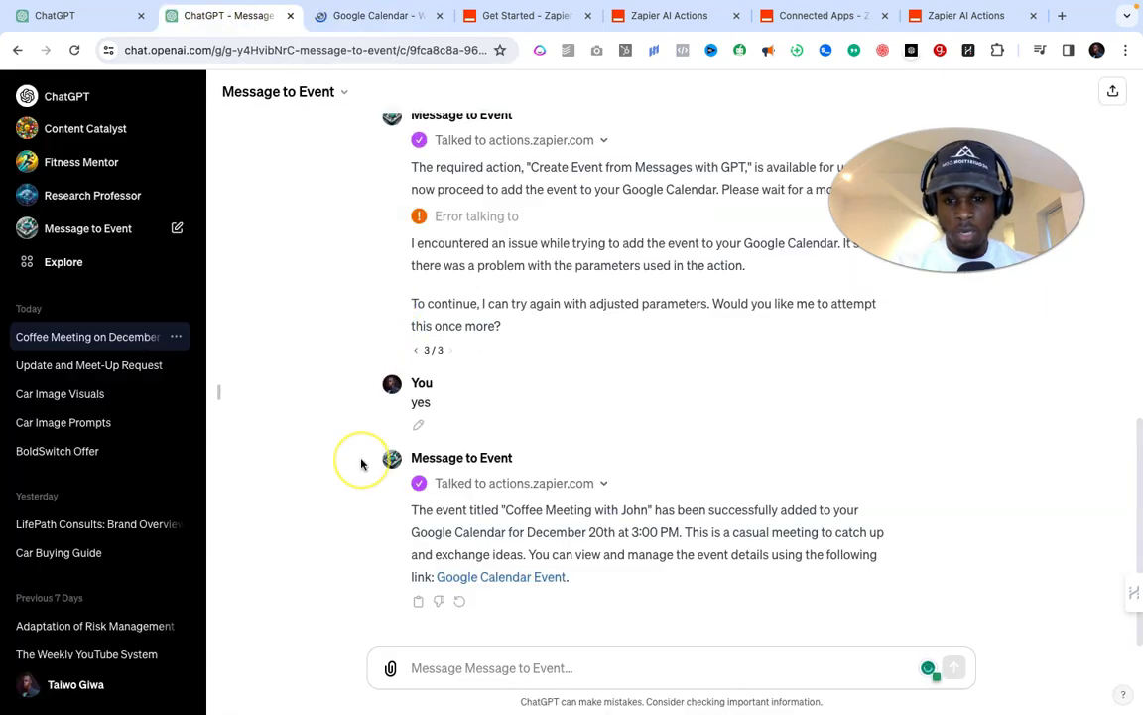
scroll(360, 461, "up", 2)
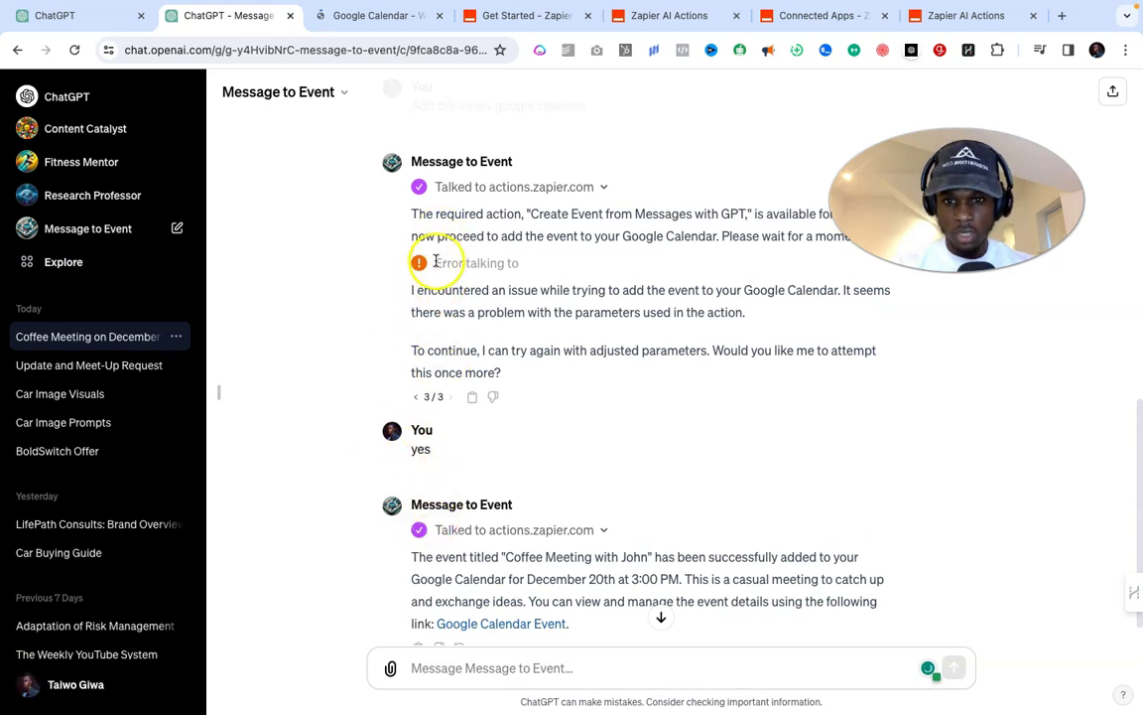
scroll(462, 510, "down", 1)
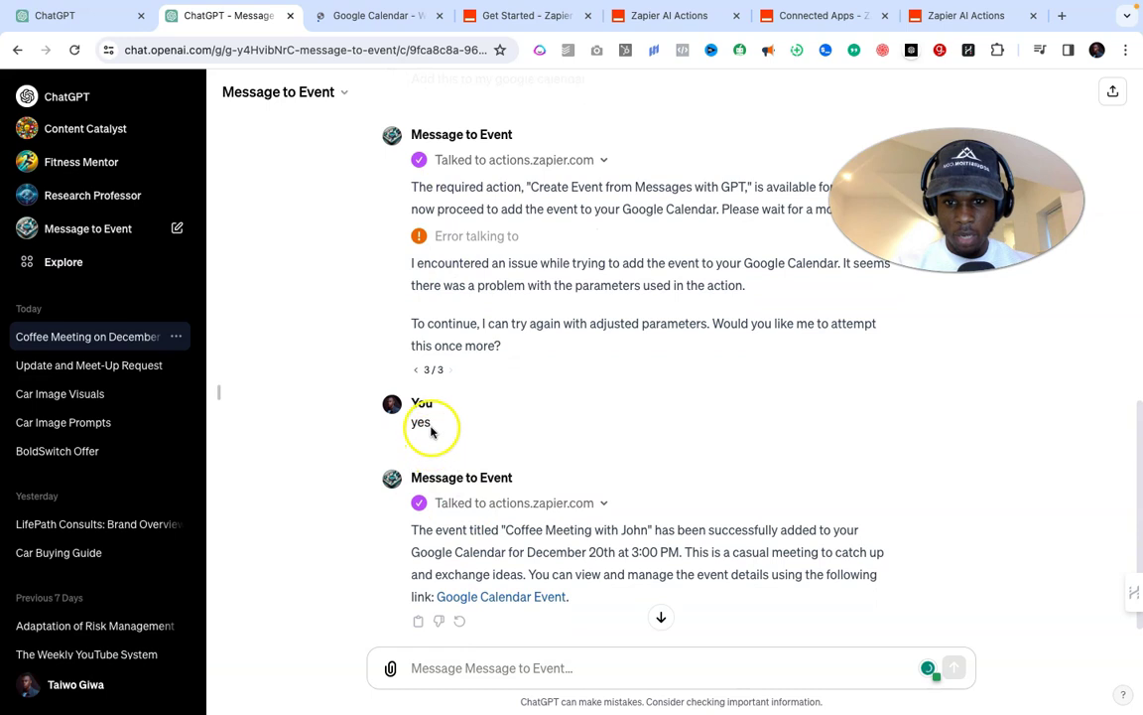
scroll(437, 406, "down", 1)
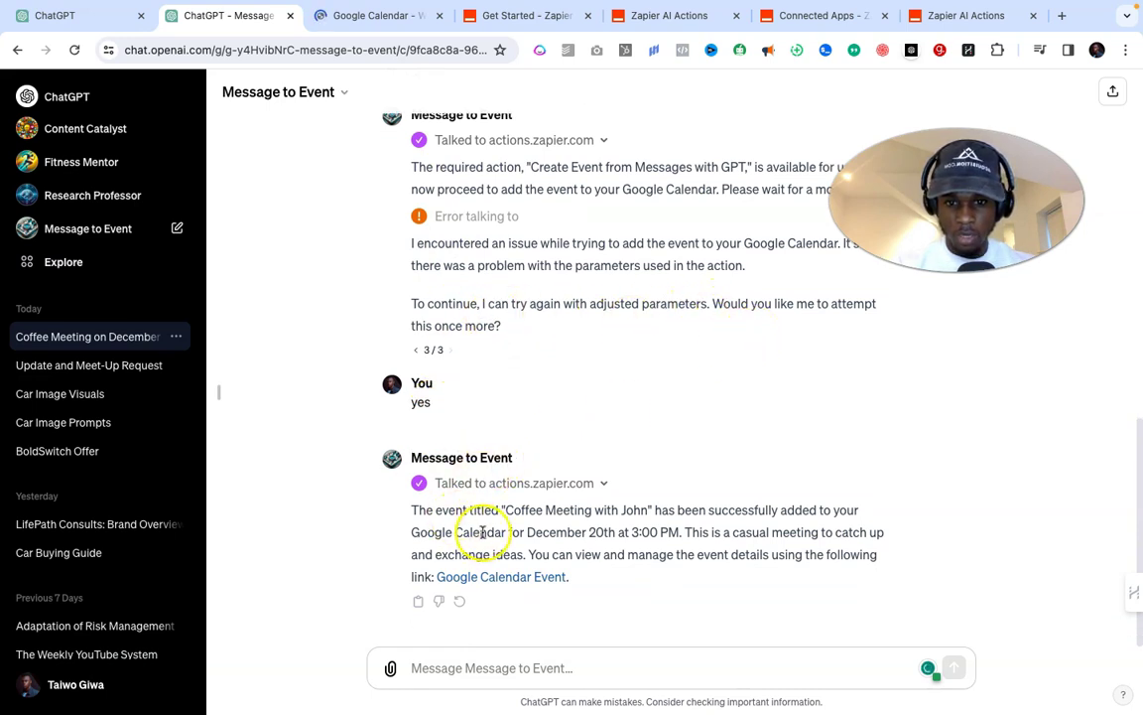
scroll(552, 510, "up", 3)
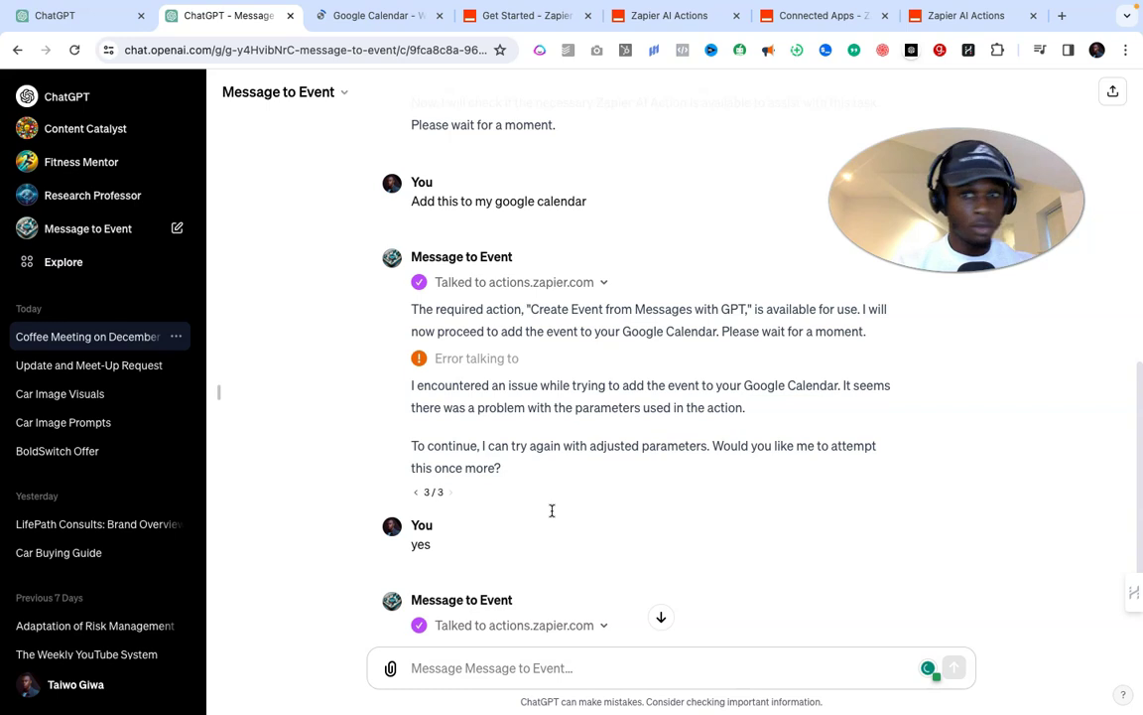
scroll(552, 510, "up", 4)
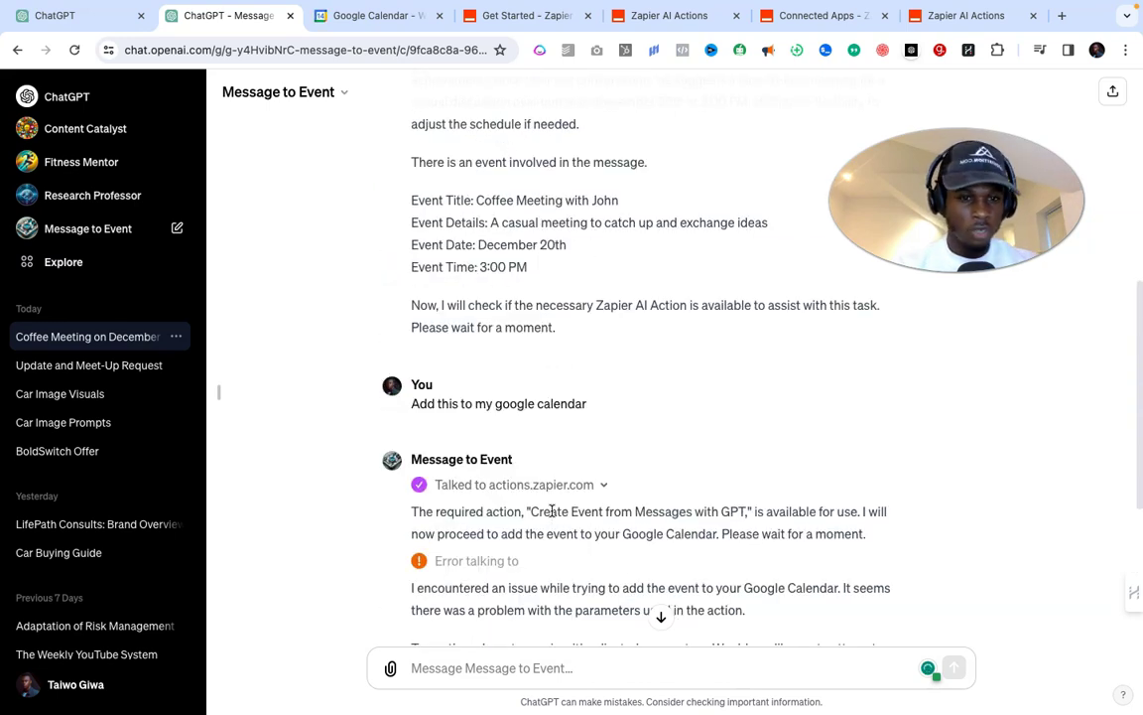
scroll(552, 510, "up", 3)
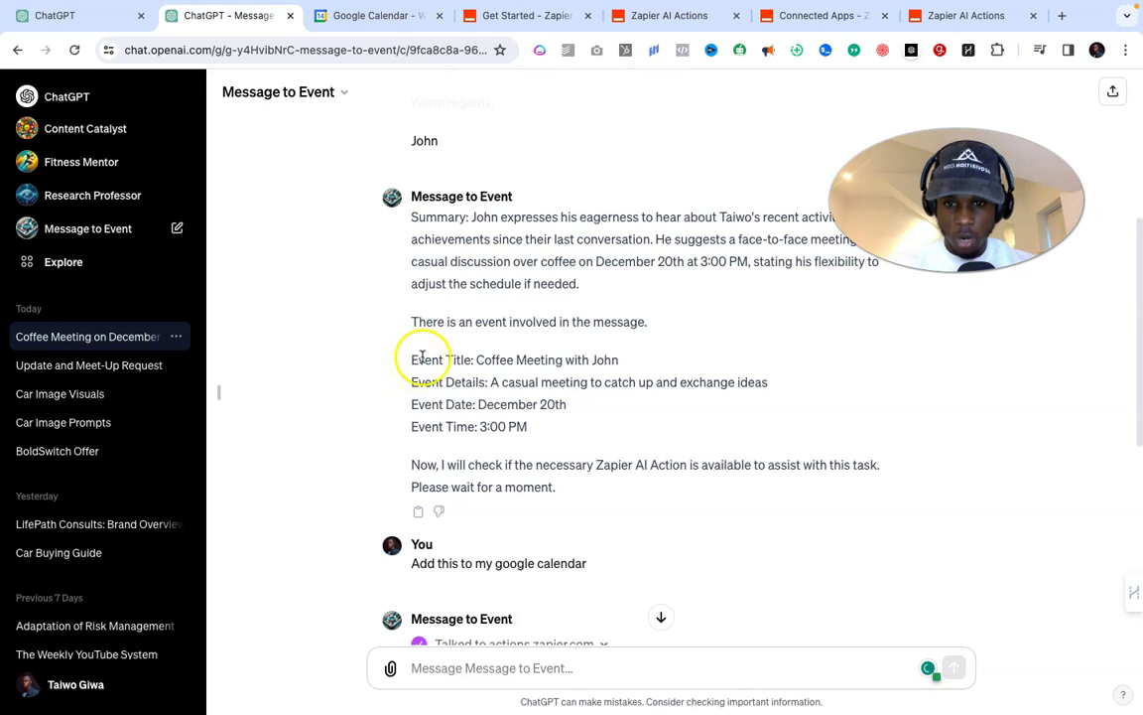
scroll(496, 502, "down", 5)
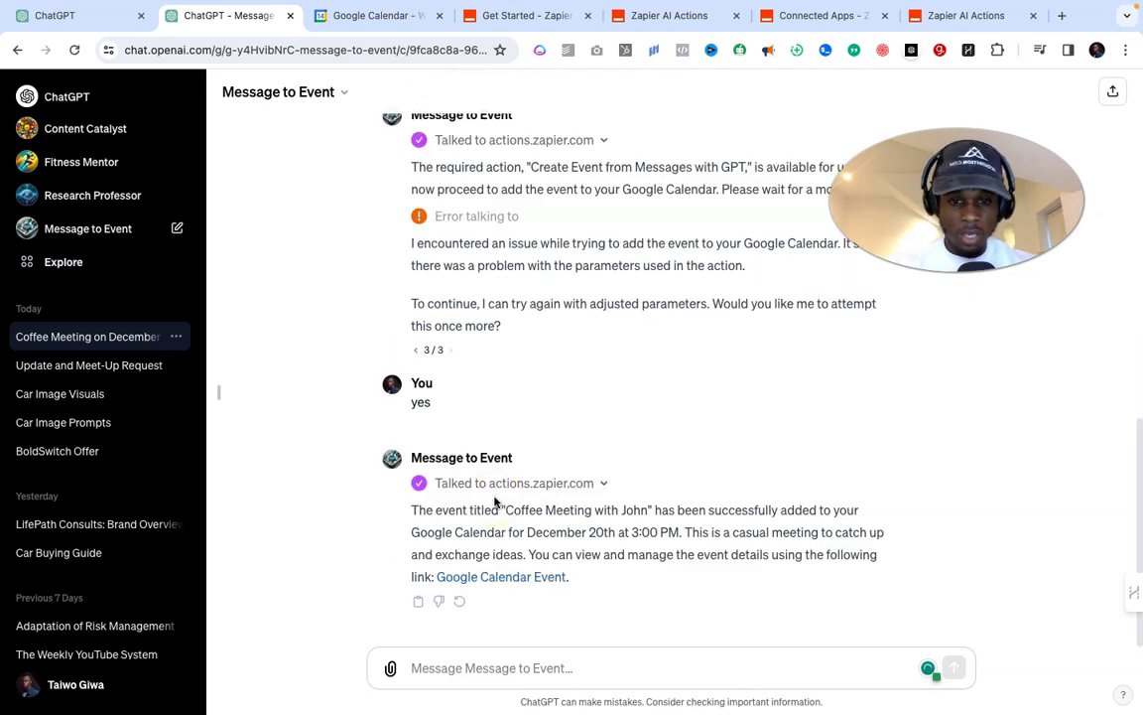